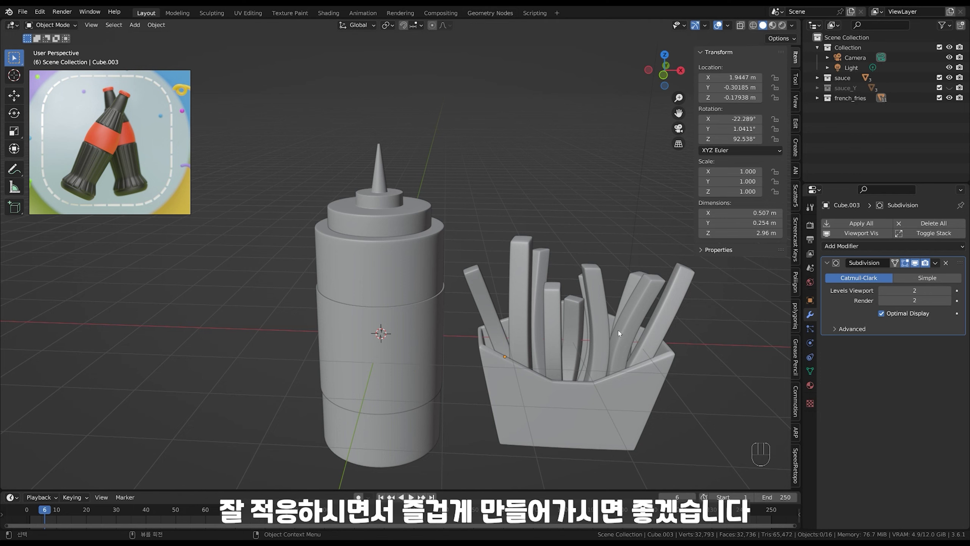
- Hide the sauce and french_fries collections in the viewport
mouse_move(606, 344)
middle_down()
mouse_move(593, 313)
mouse_move(602, 344)
mouse_move(594, 329)
mouse_move(594, 337)
middle_up()
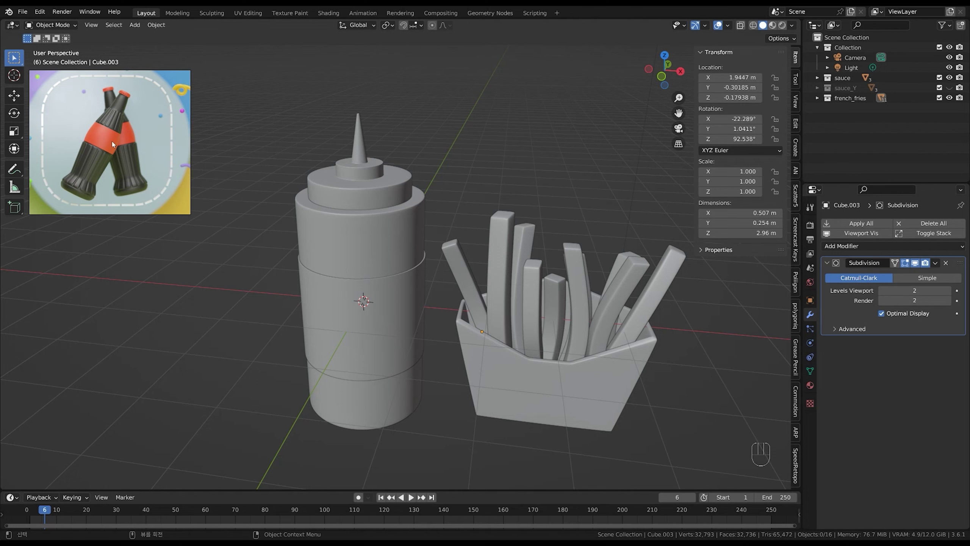
ctrl+middle_drag(637, 277, 580, 312)
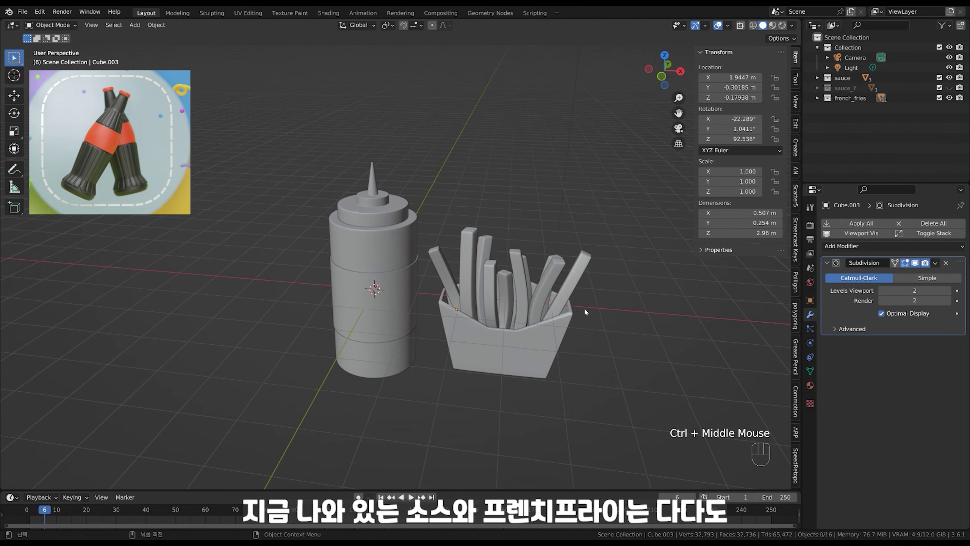
click(950, 78)
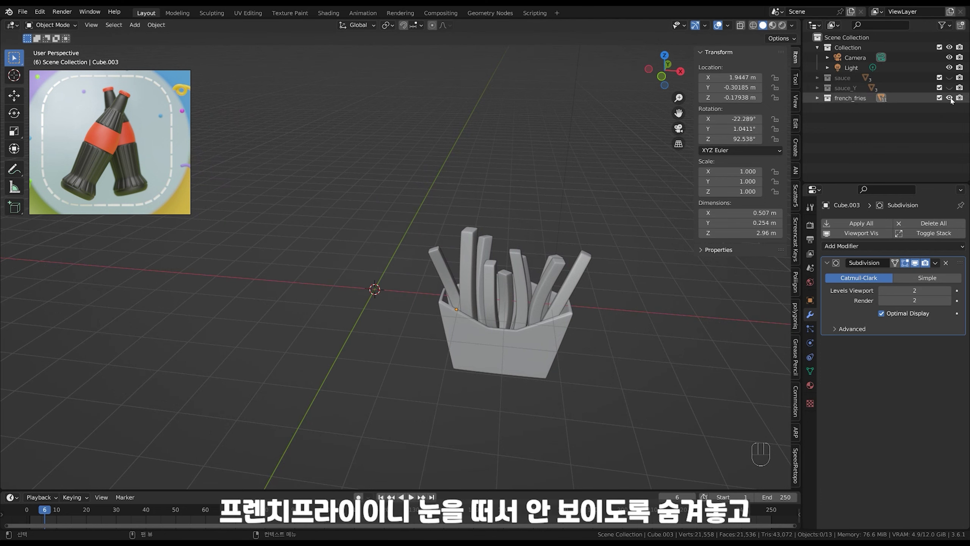
click(949, 98)
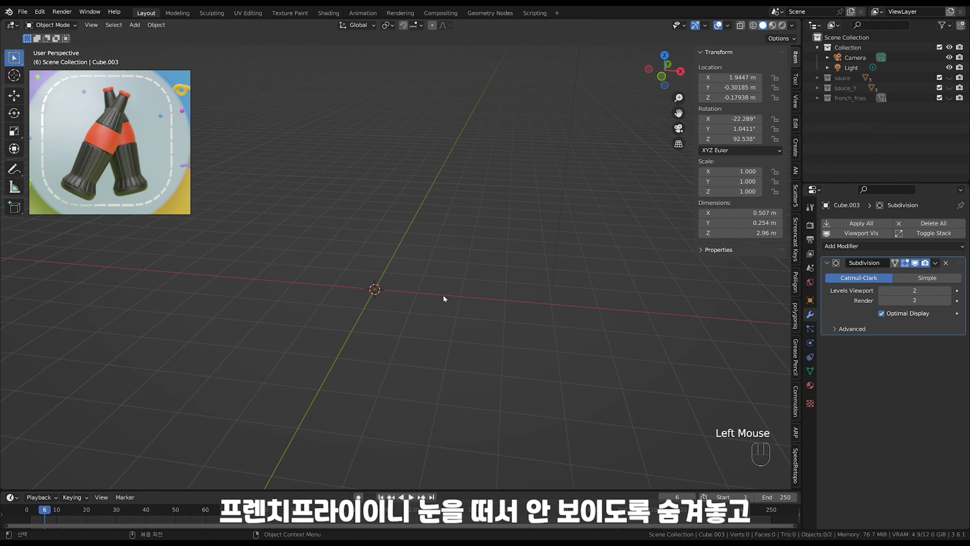
- Add a cylinder mesh with 16 vertices at the world origin and deselect it
shift+middle_drag(470, 267, 476, 278)
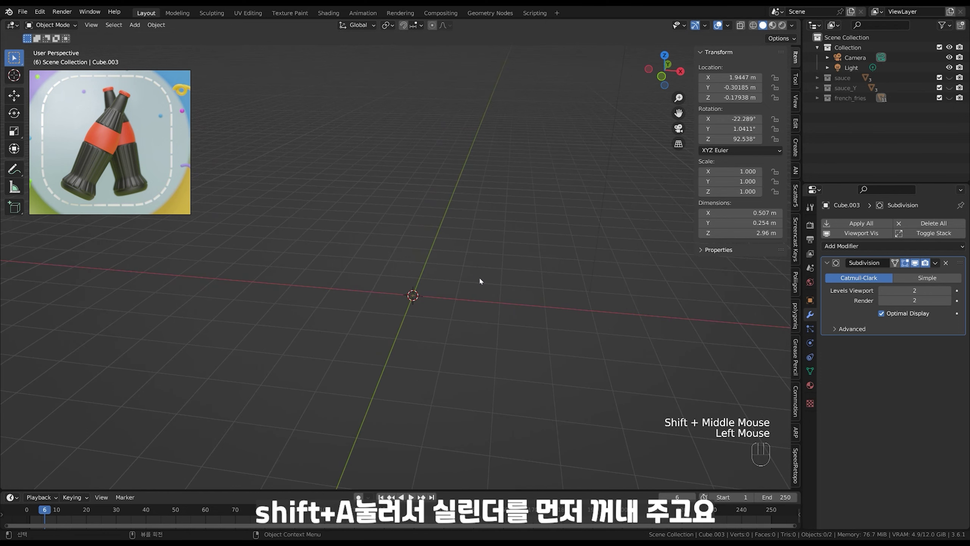
key(shift+a)
mouse_move(488, 280)
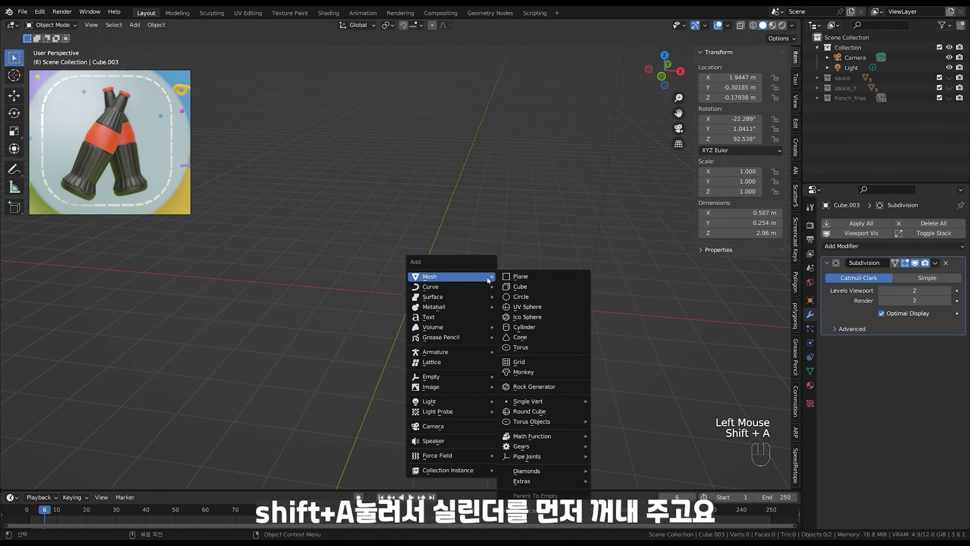
click(547, 331)
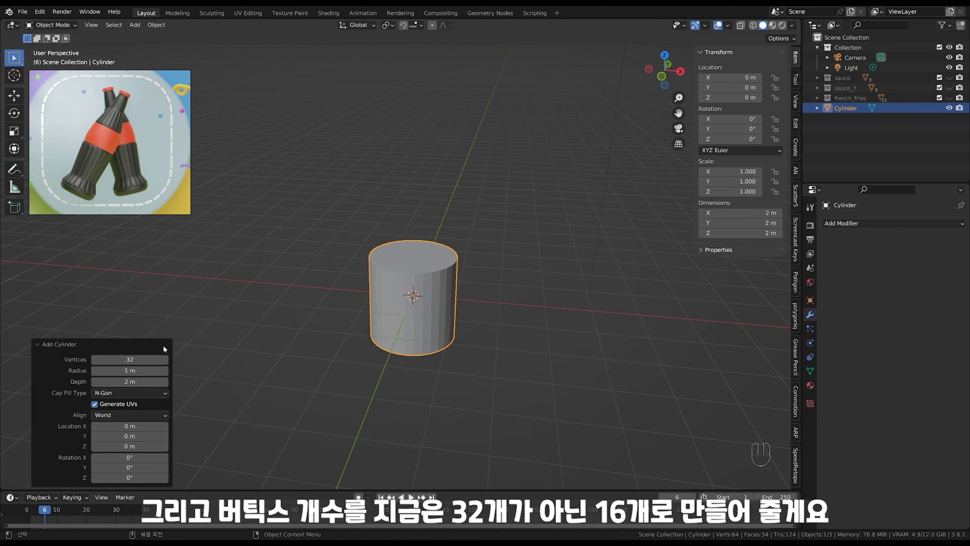
click(132, 359)
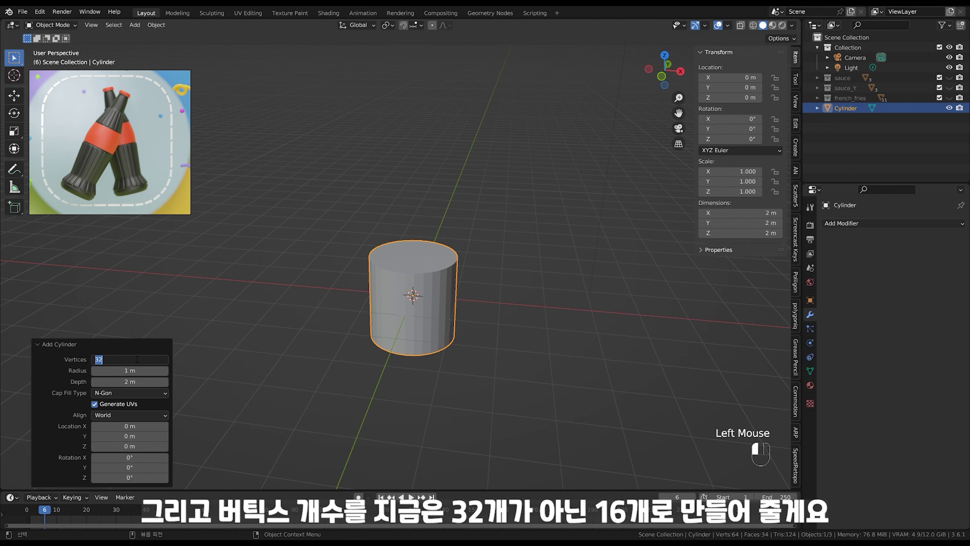
text(16)
key(Return)
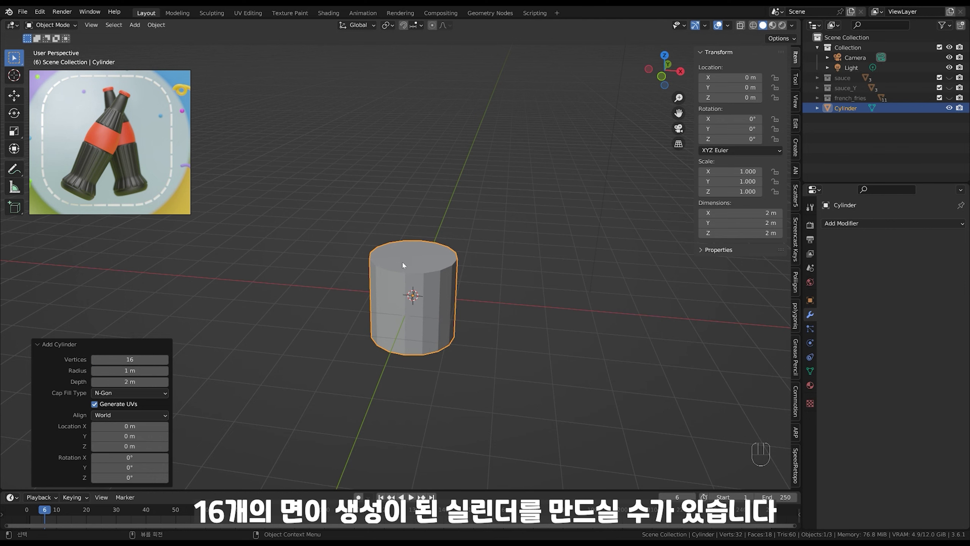
shift+middle_drag(483, 286, 466, 292)
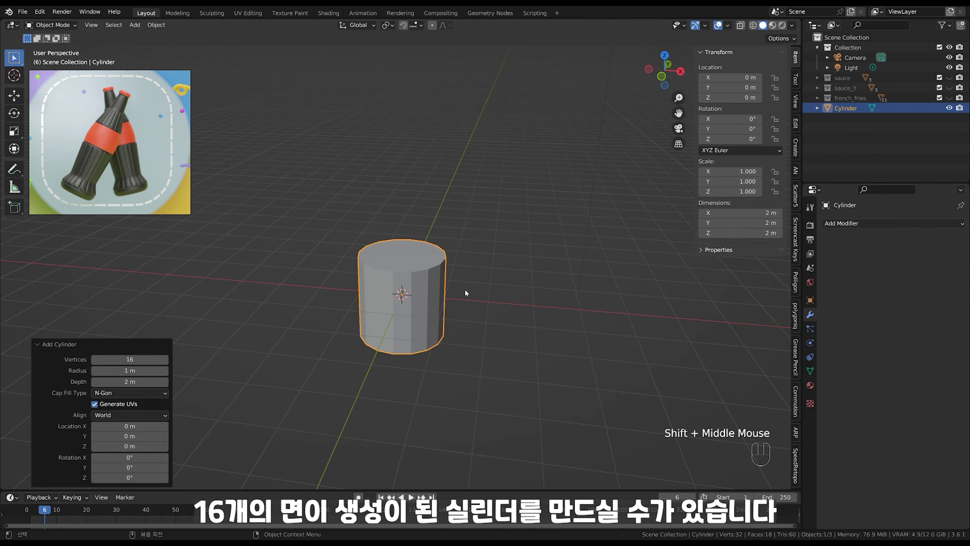
click(503, 227)
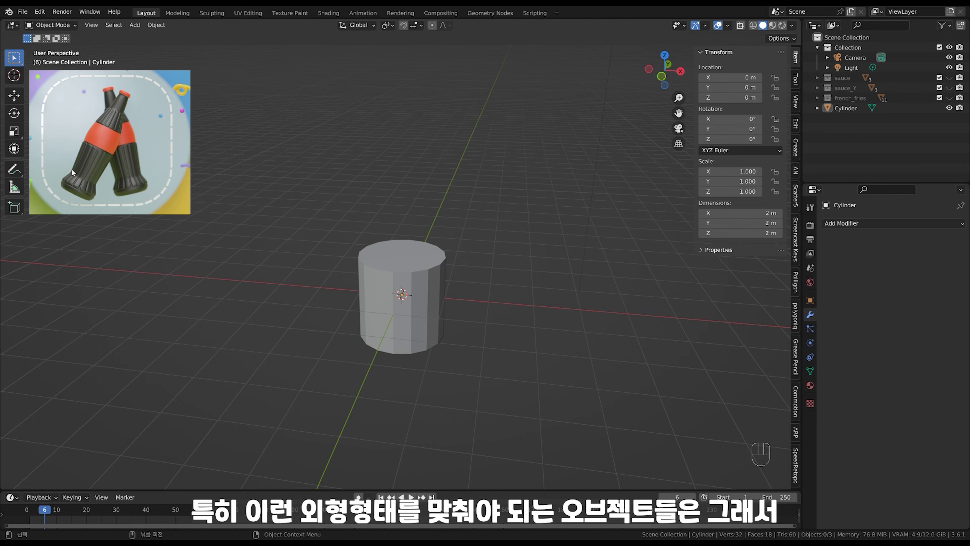
- Switch to the front view and load cola.jpg as a reference image aligned to the view
middle_drag(461, 315, 473, 313)
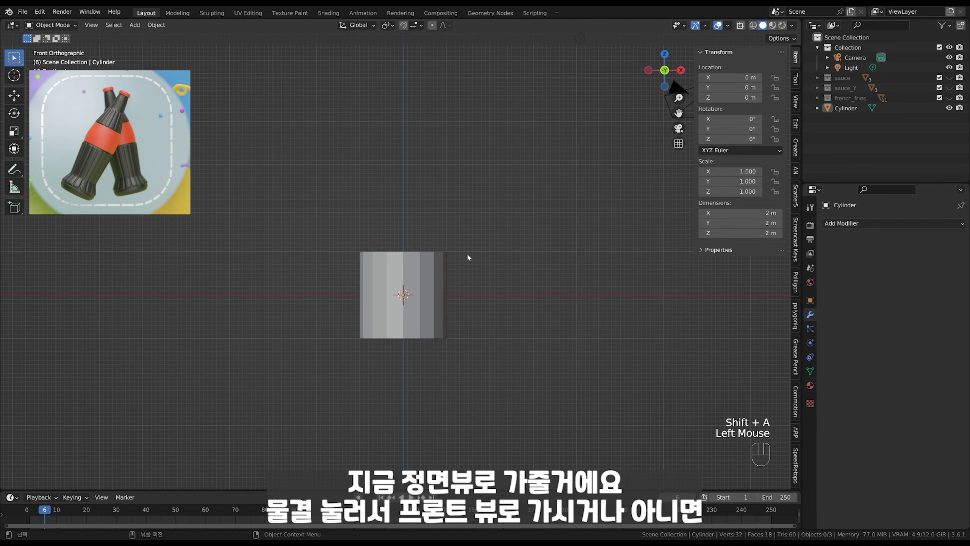
middle_drag(469, 249, 453, 209)
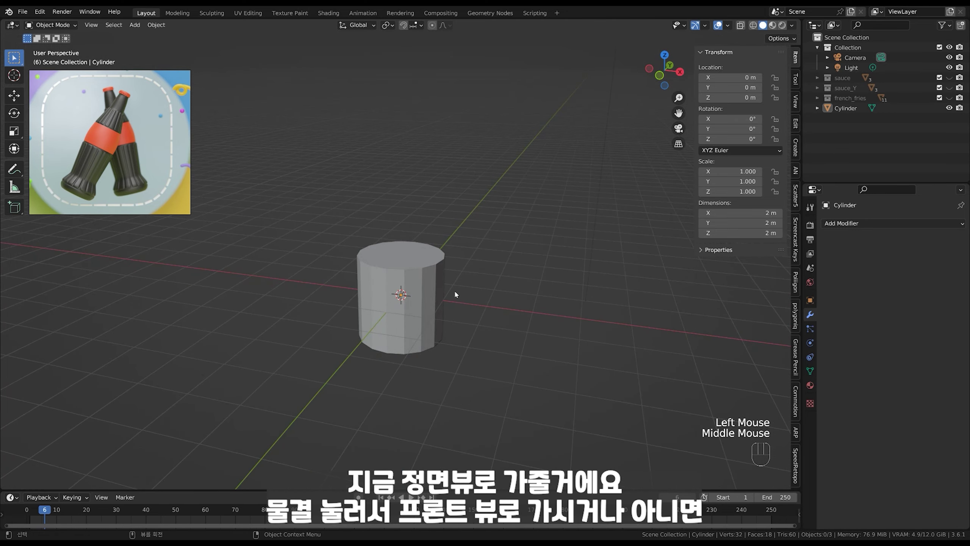
key(grave)
mouse_move(454, 284)
middle_down()
mouse_move(464, 284)
mouse_move(452, 270)
middle_up()
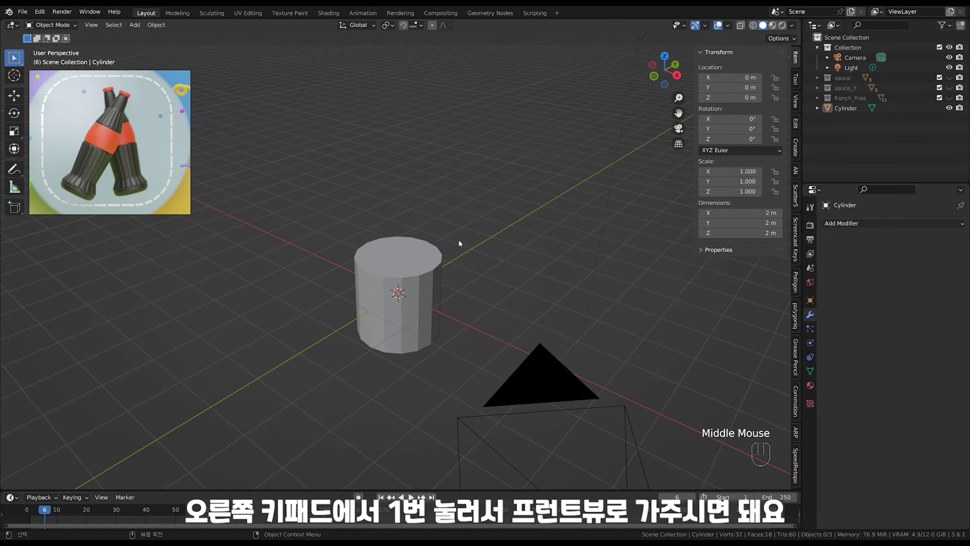
key(KP_1)
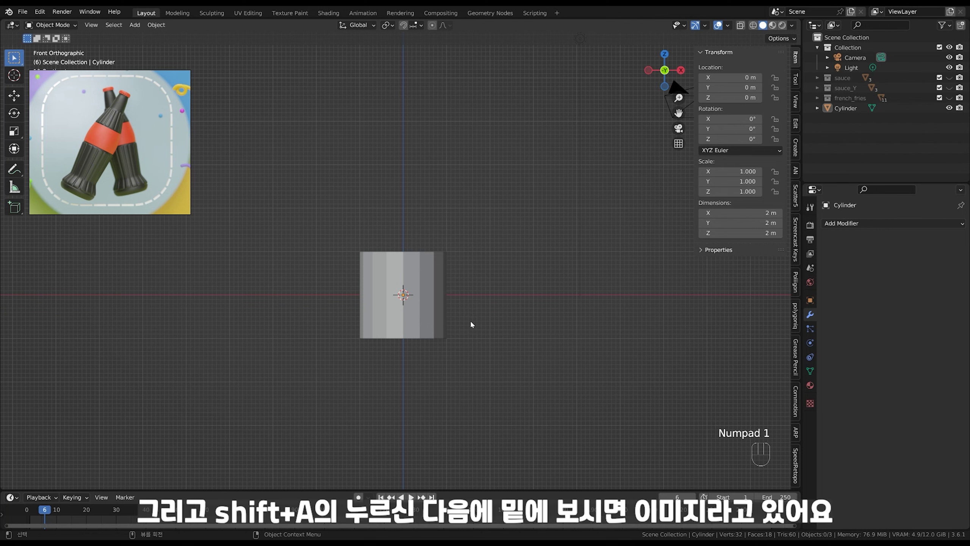
key(shift+a)
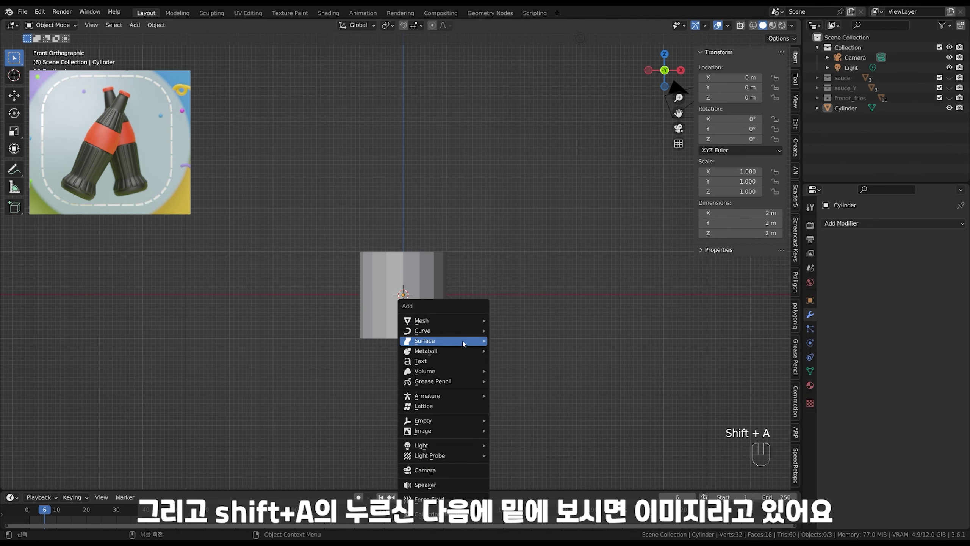
mouse_move(434, 432)
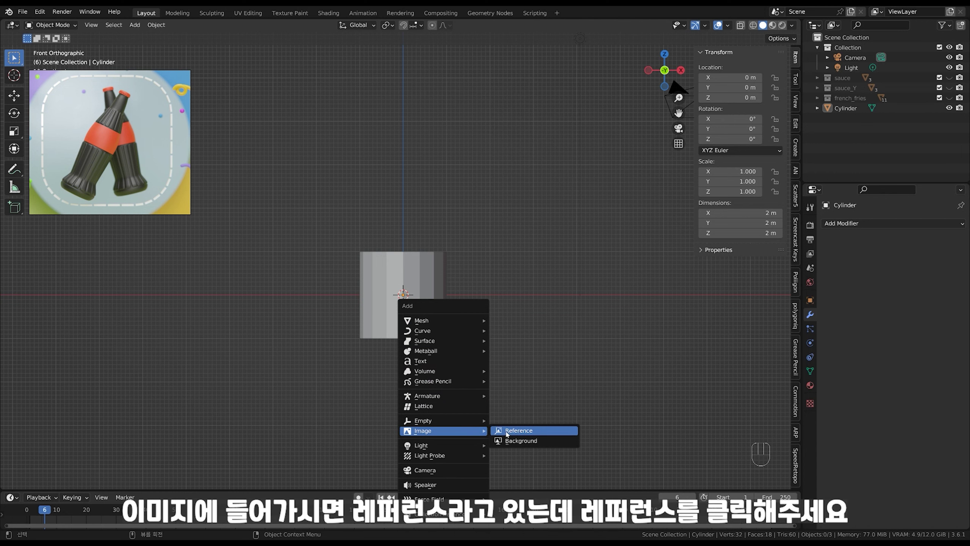
click(521, 431)
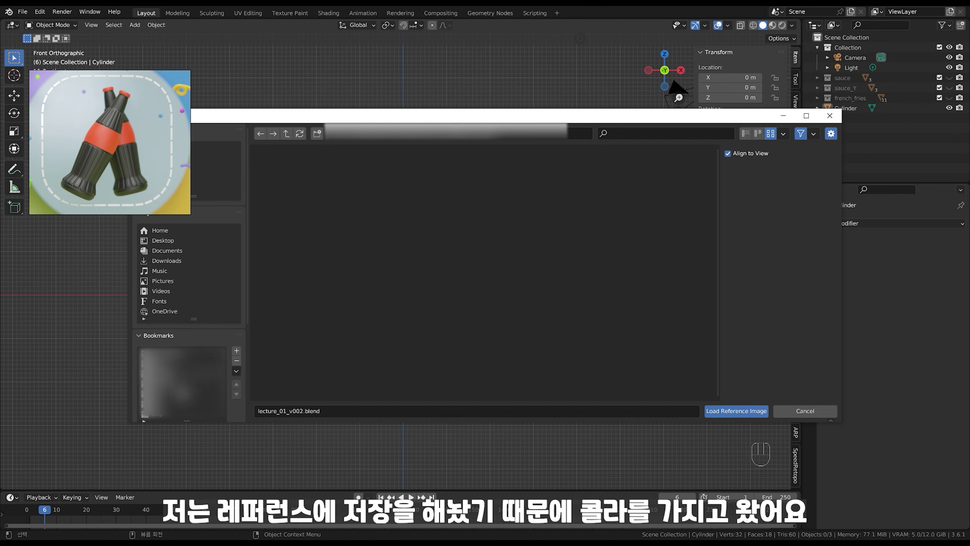
click(183, 405)
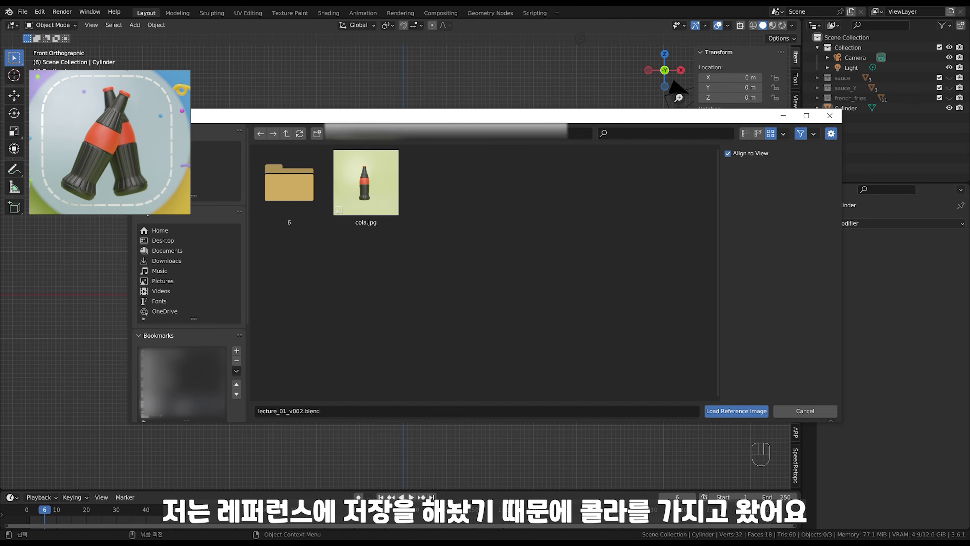
double_click(378, 193)
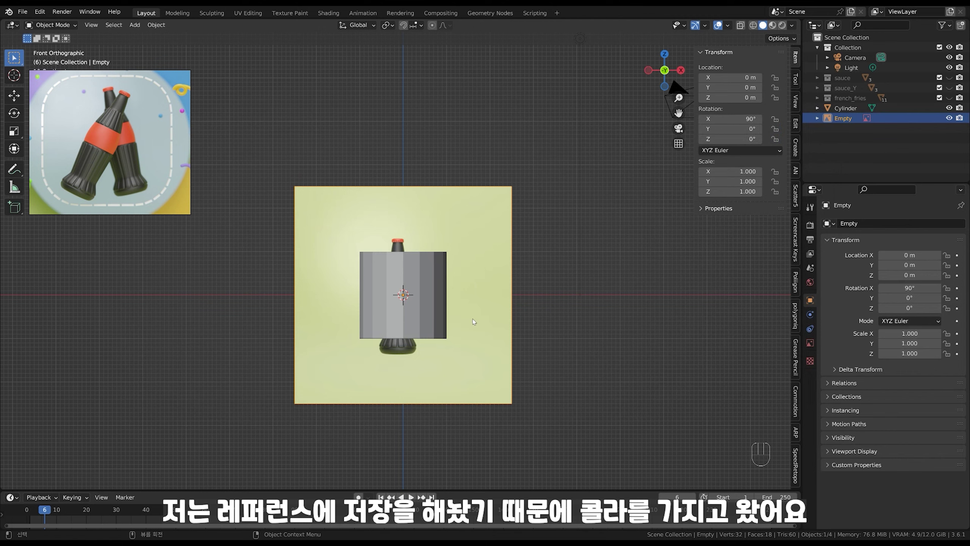
- Scale the reference image to about 1.99 and move it about 0.227 m in X and 0.093 m in Z to centre the bottle
key(s)
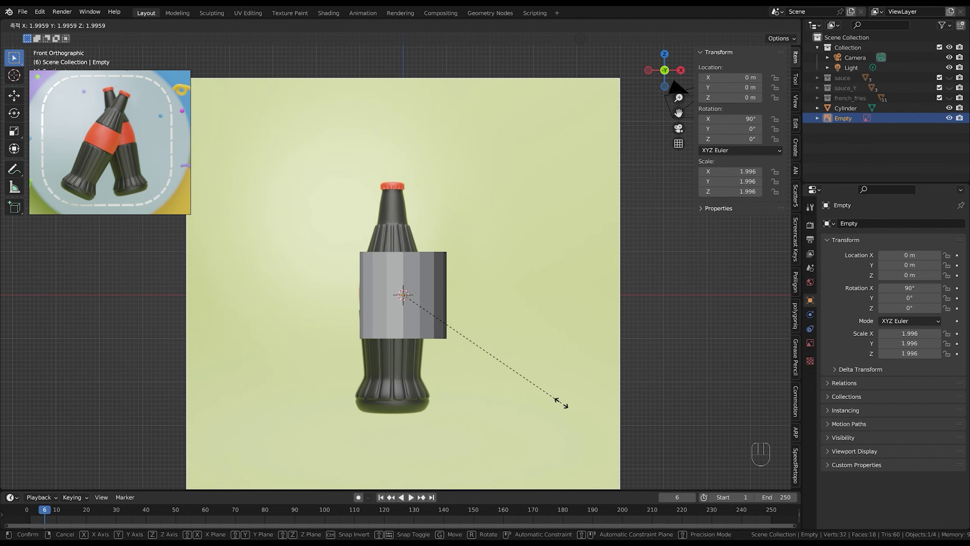
click(561, 402)
mouse_move(551, 358)
ctrl+middle_down()
mouse_move(546, 383)
mouse_move(541, 360)
ctrl+middle_up()
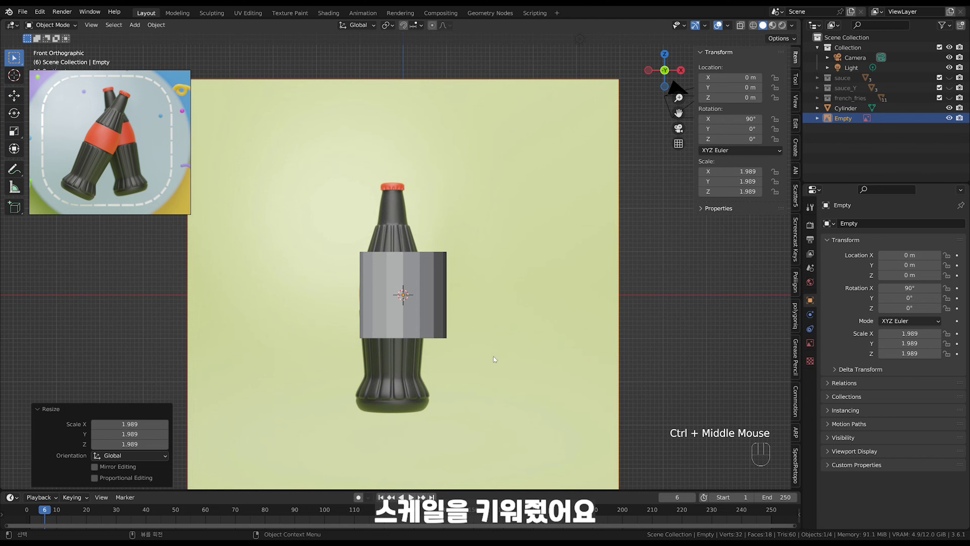
key(g)
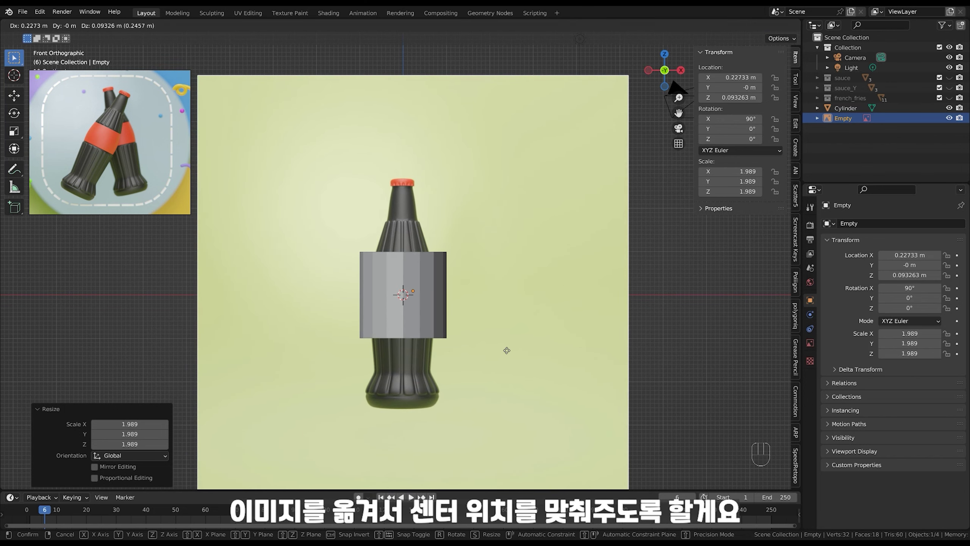
click(506, 351)
mouse_move(511, 320)
ctrl+middle_down()
mouse_move(508, 340)
mouse_move(509, 311)
ctrl+middle_up()
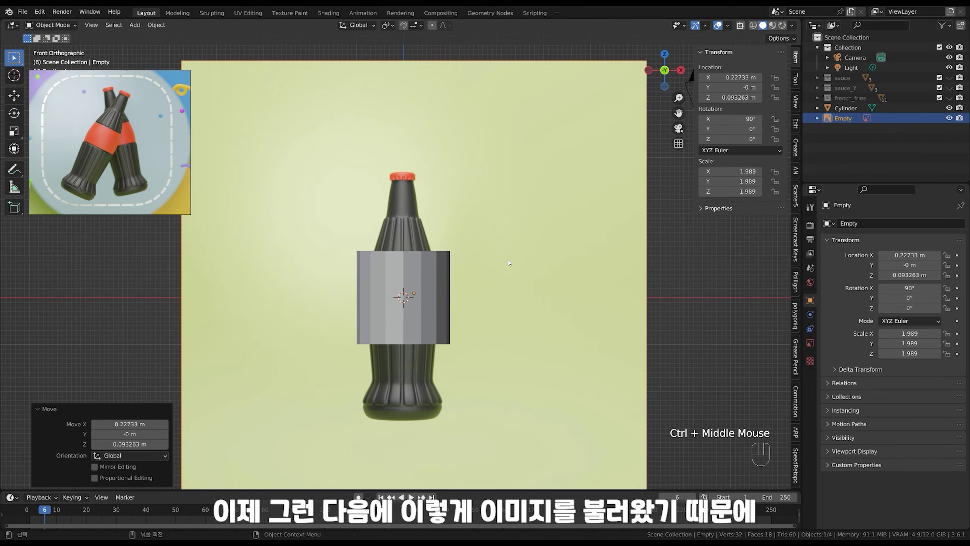
- Move the reference image about 3.02 m along the Y axis so it stands behind the cylinder
middle_drag(521, 260, 440, 298)
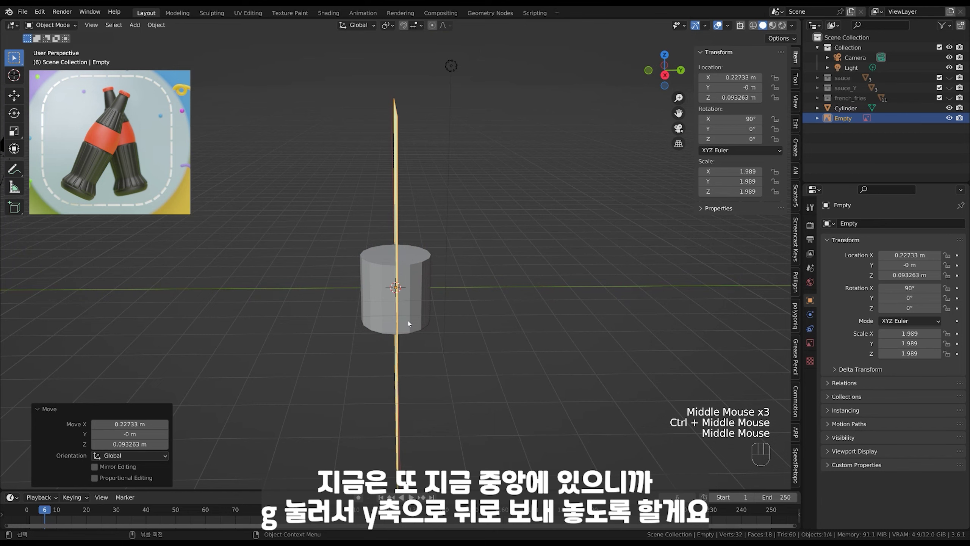
key(g)
key(y)
click(505, 328)
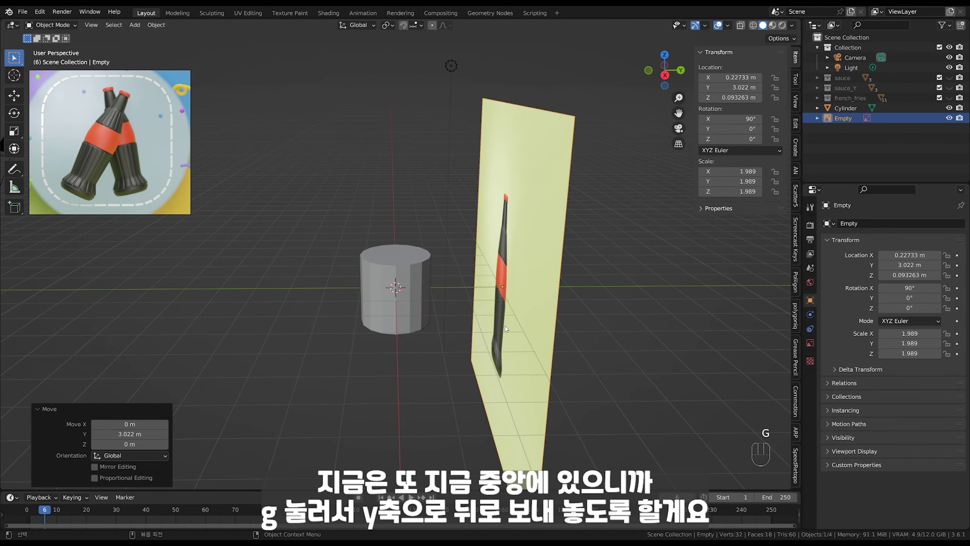
middle_drag(505, 326, 470, 255)
click(499, 330)
click(460, 207)
click(460, 219)
click(460, 233)
click(460, 233)
key(g)
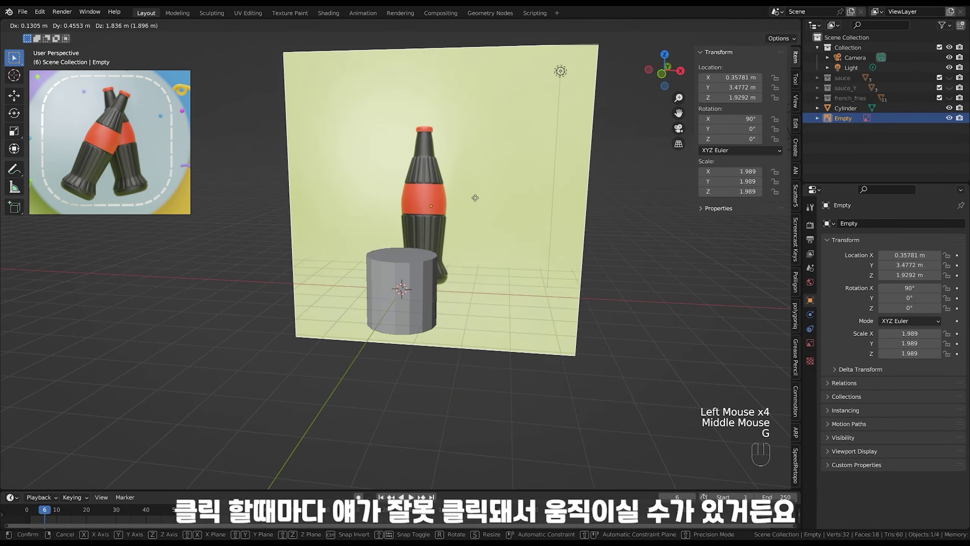
right_click(449, 209)
key(g)
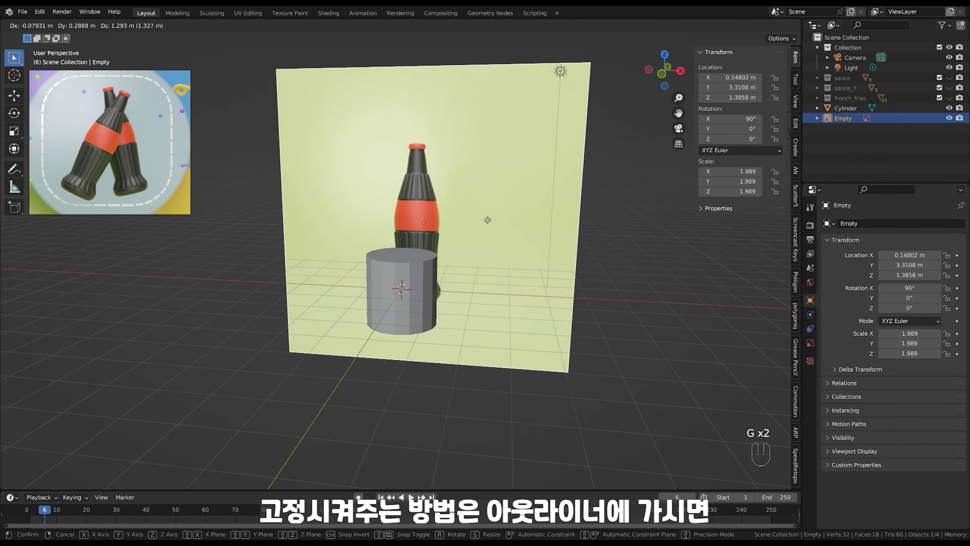
right_click(484, 200)
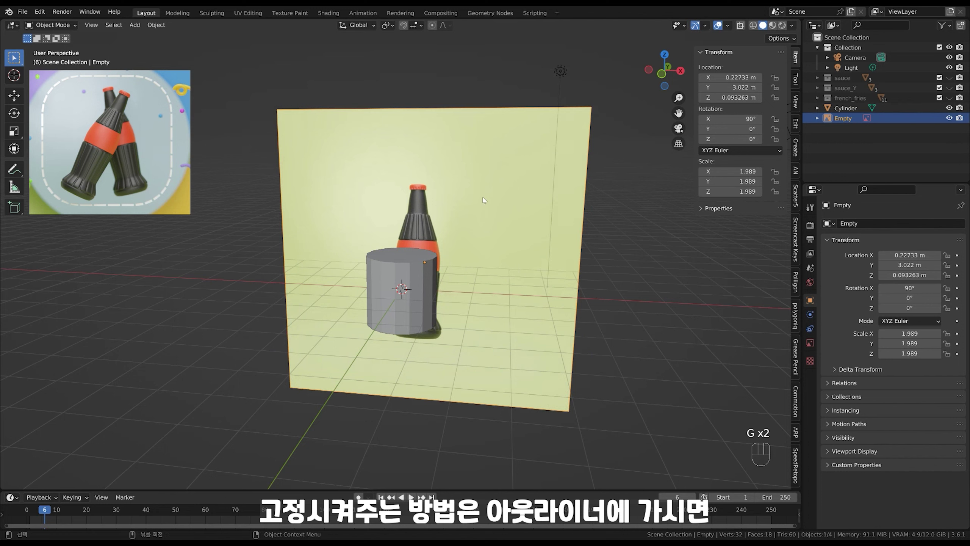
- Show the selectability toggles in the outliner and make the reference image Empty unselectable
click(949, 26)
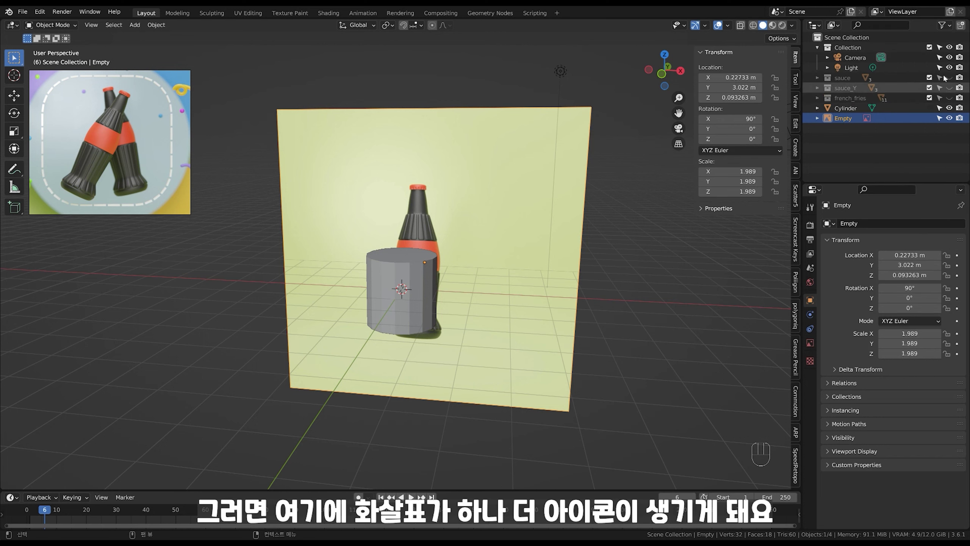
click(939, 119)
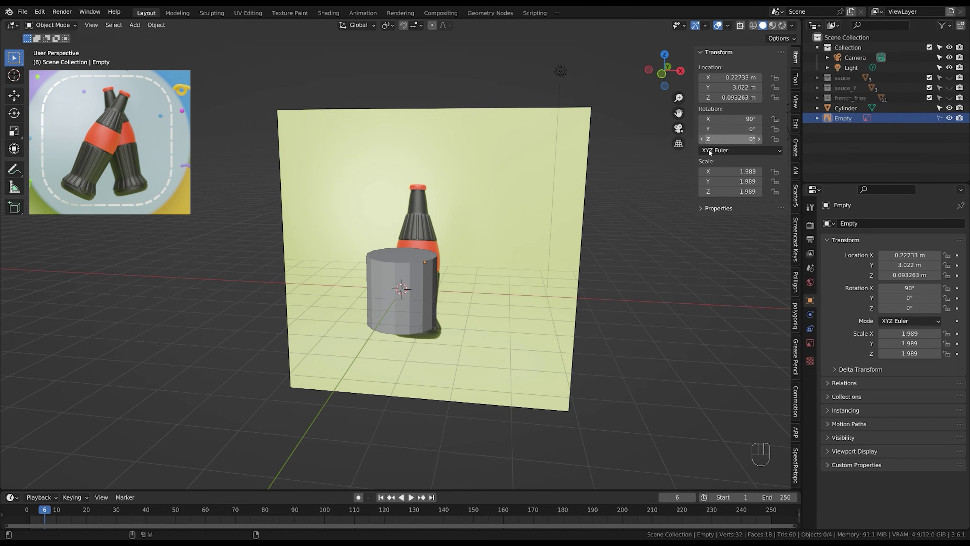
- Check the selection lock by trying to select and move the reference image in the viewport
click(581, 126)
drag(587, 91, 595, 115)
click(590, 96)
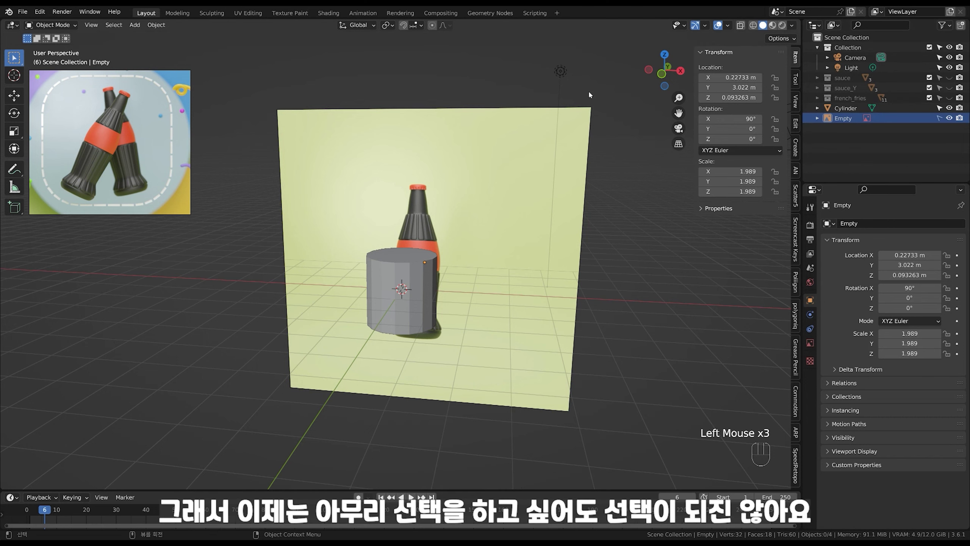
click(581, 130)
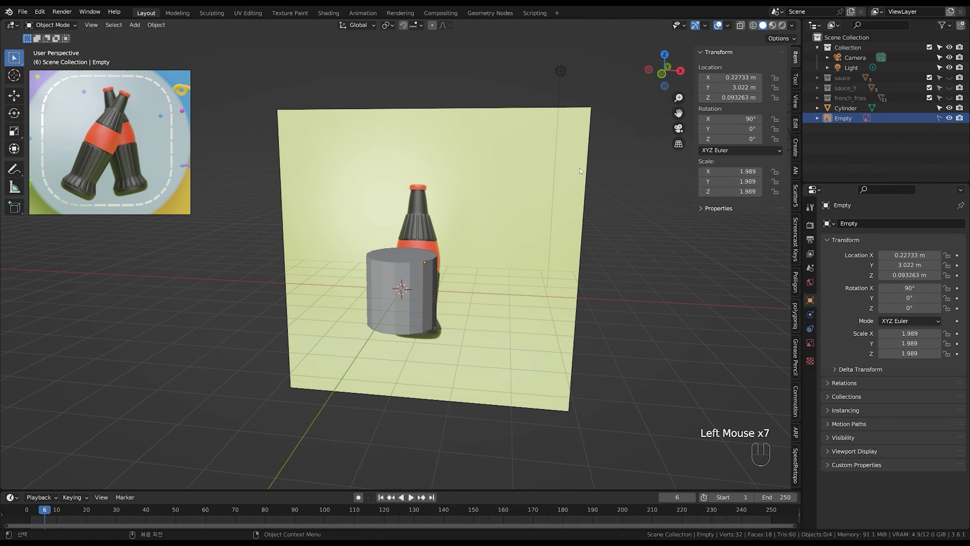
click(591, 137)
key(g)
click(588, 141)
click(590, 124)
click(588, 135)
click(585, 148)
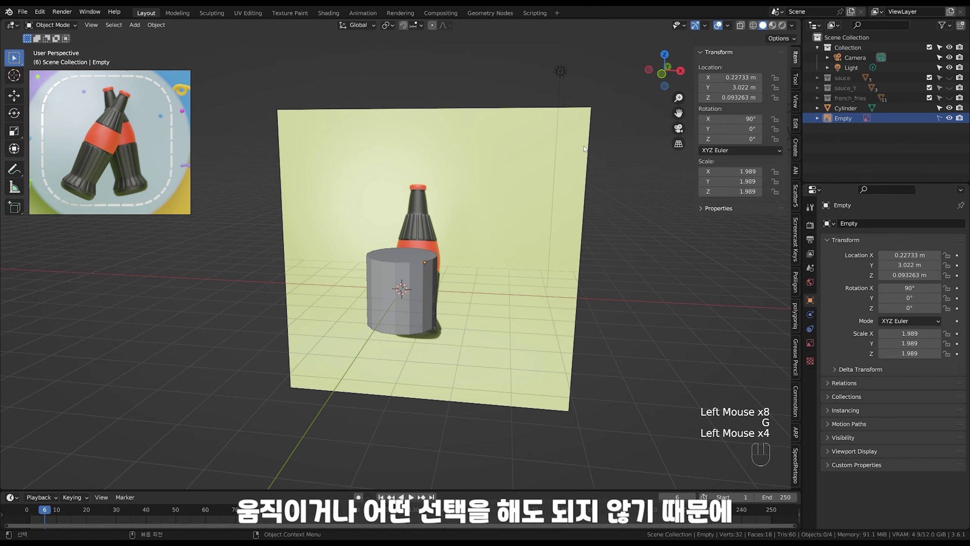
middle_drag(590, 195, 565, 212)
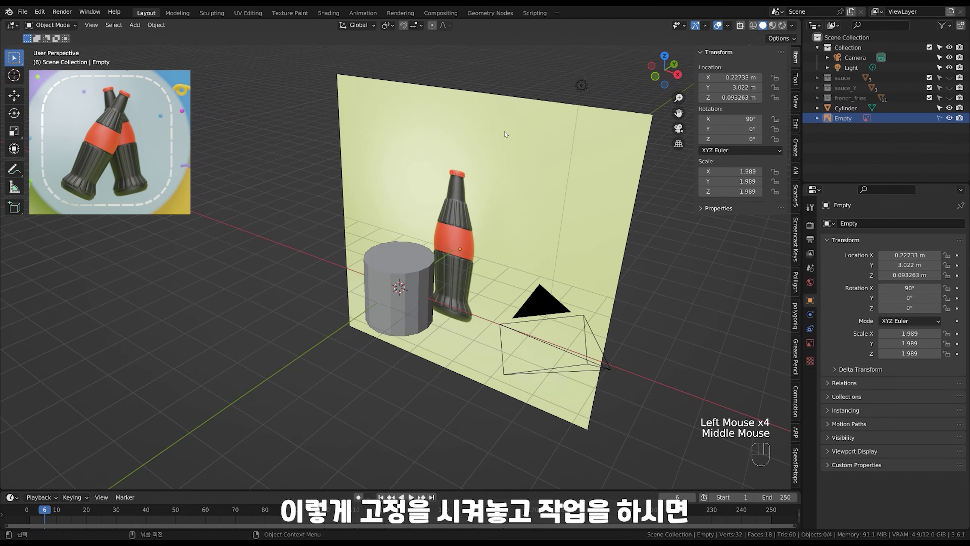
- Select the cylinder and enter Edit Mode in front view with X-ray display on
middle_drag(487, 224, 465, 274)
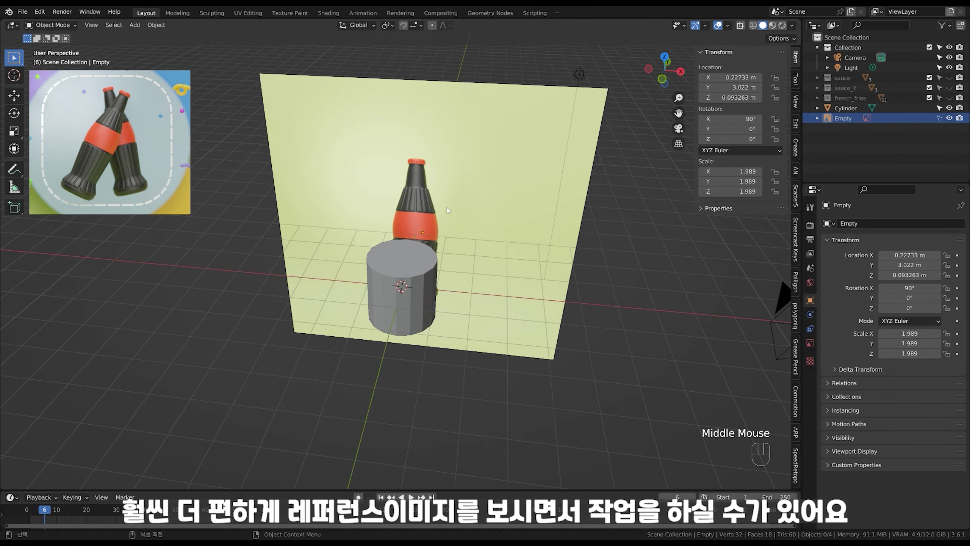
middle_drag(420, 261, 488, 251)
click(492, 248)
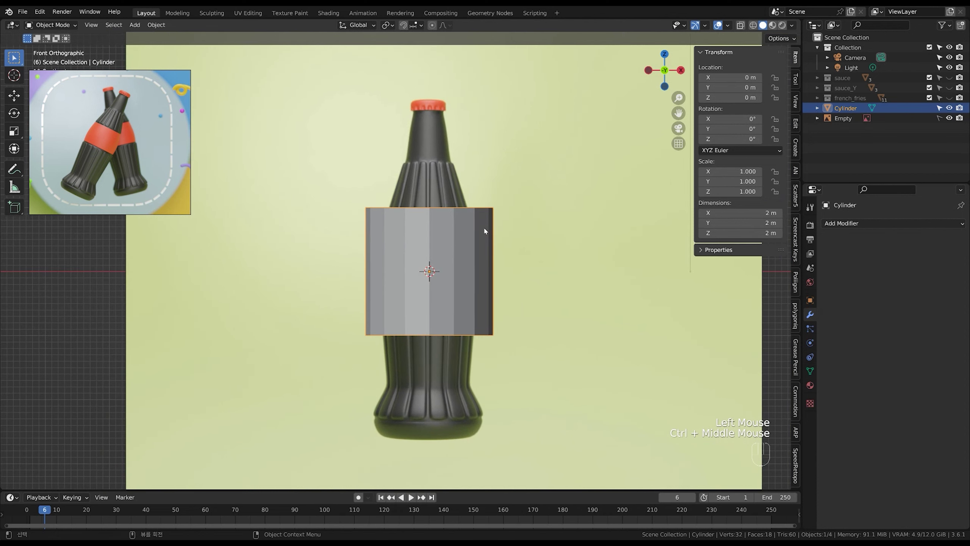
key(Tab)
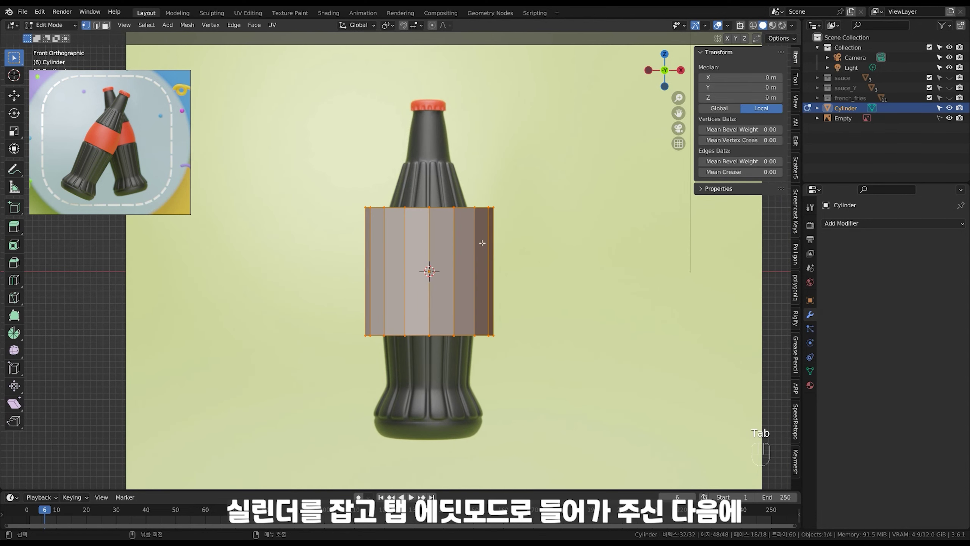
key(alt+z)
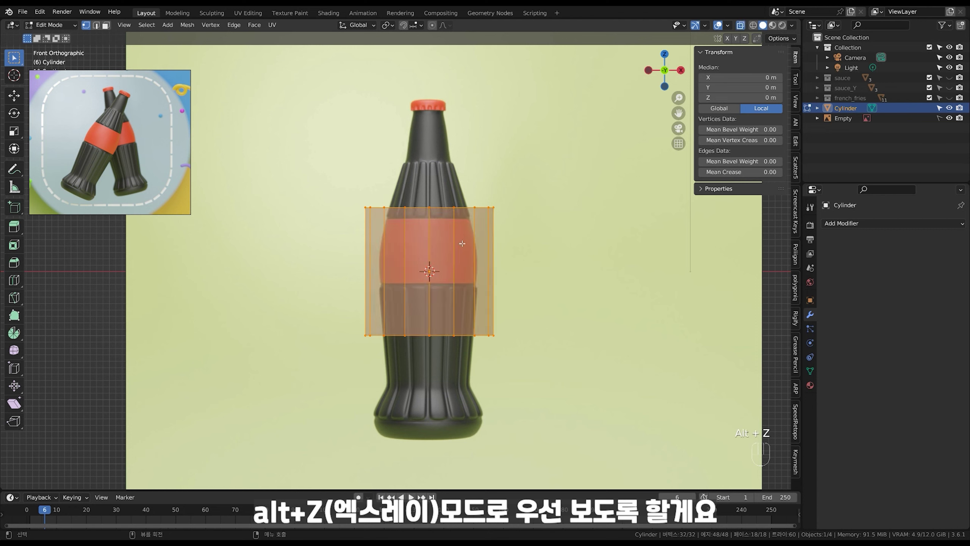
- Raise the cylinder's top vertex ring about 1.6 m in Z to the bottle cap and scale it to about 0.2
drag(315, 158, 578, 241)
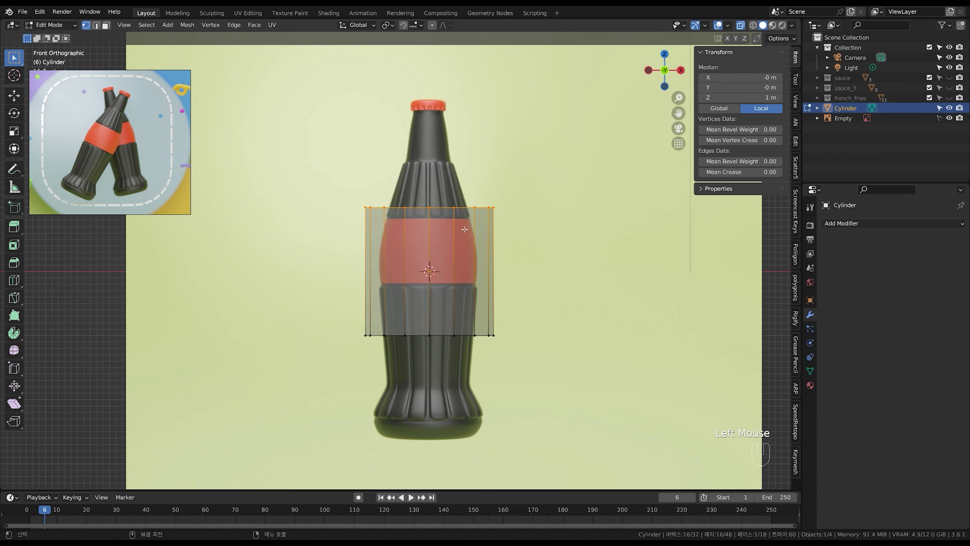
key(g)
key(z)
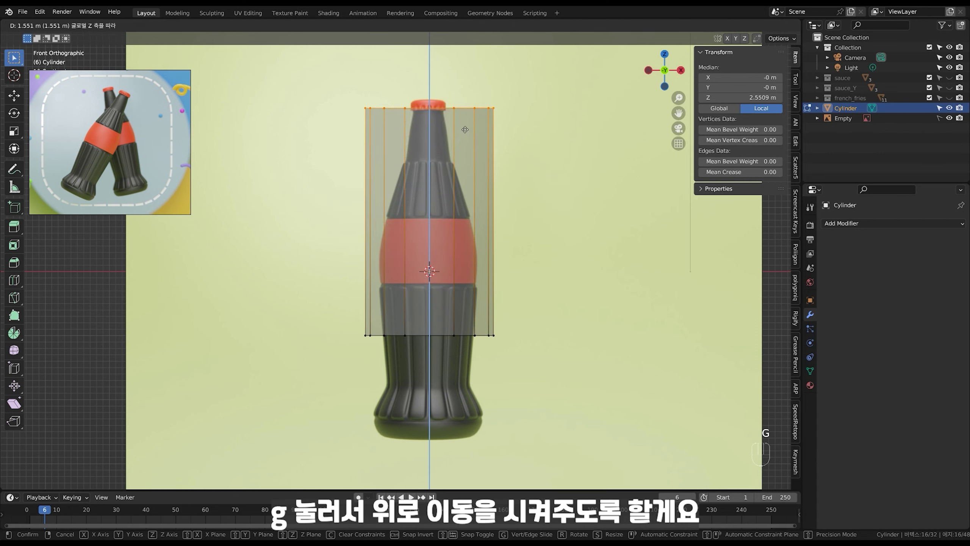
click(465, 126)
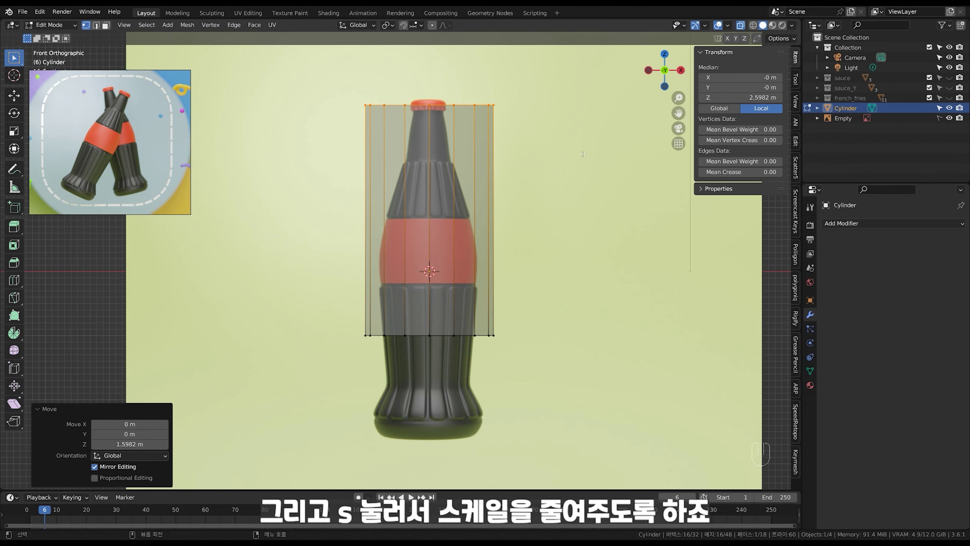
key(s)
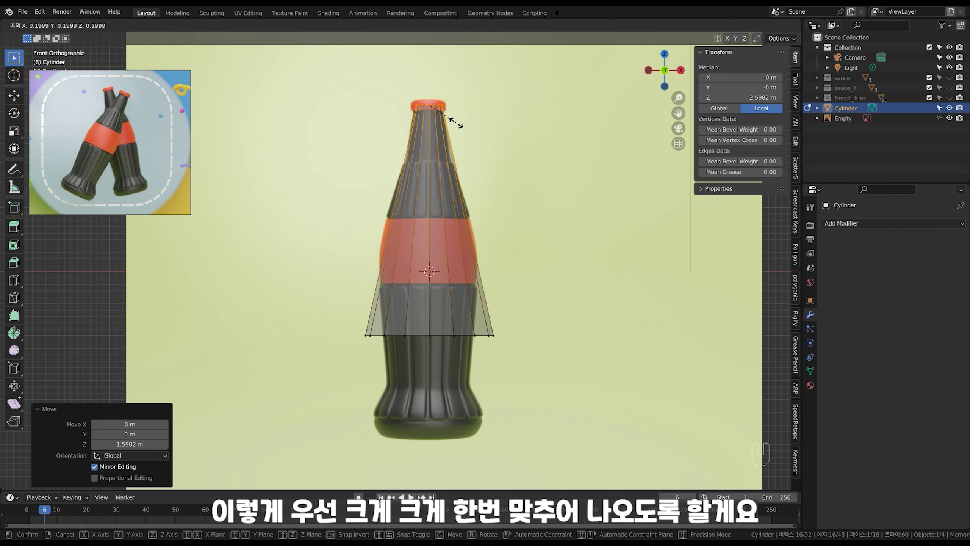
click(456, 122)
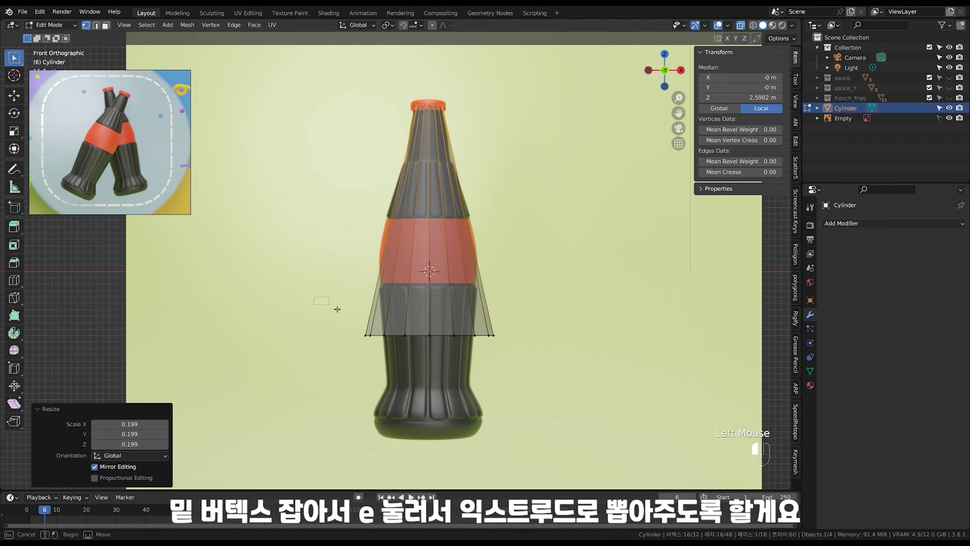
- Extrude the cylinder's bottom vertex ring about 1.35 m downward and scale it to about 0.84 to match the bottle's base
drag(314, 297, 567, 359)
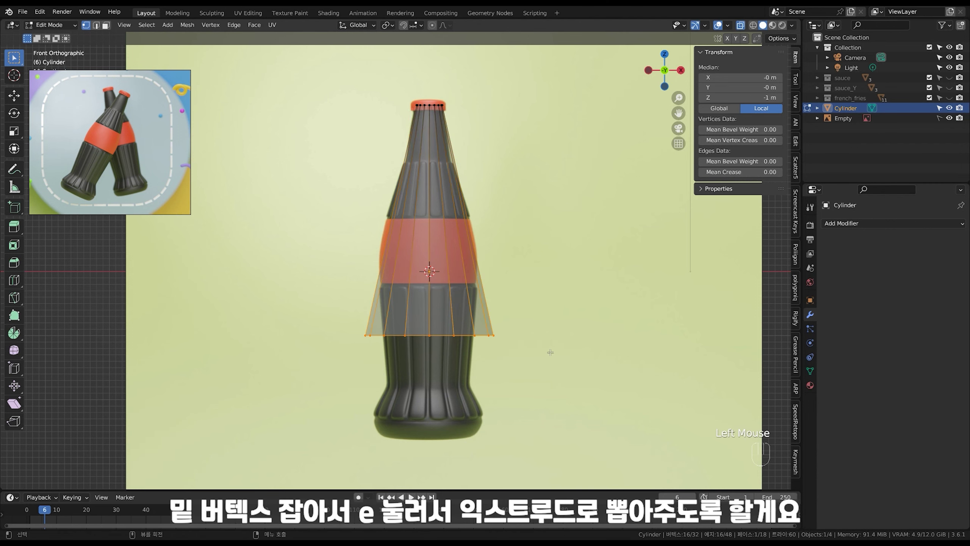
key(e)
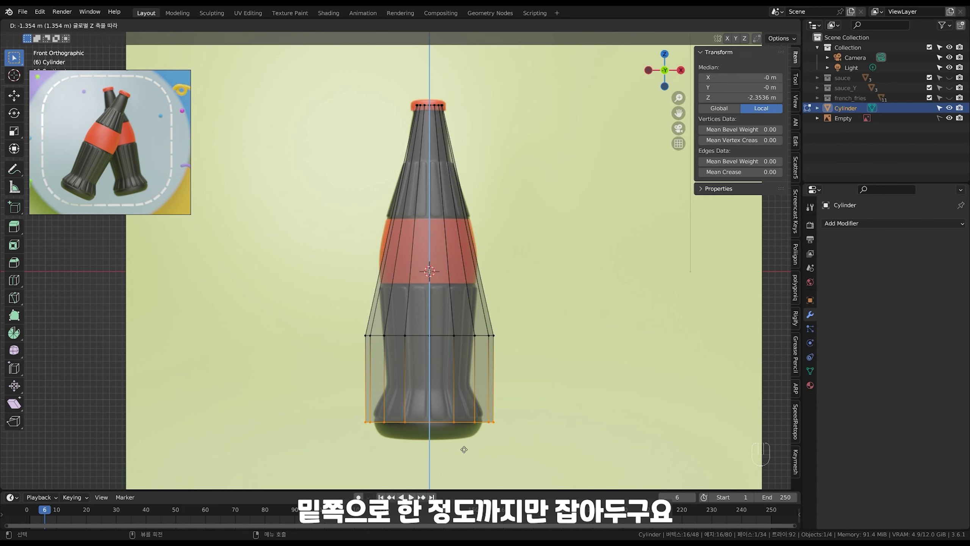
click(464, 449)
key(s)
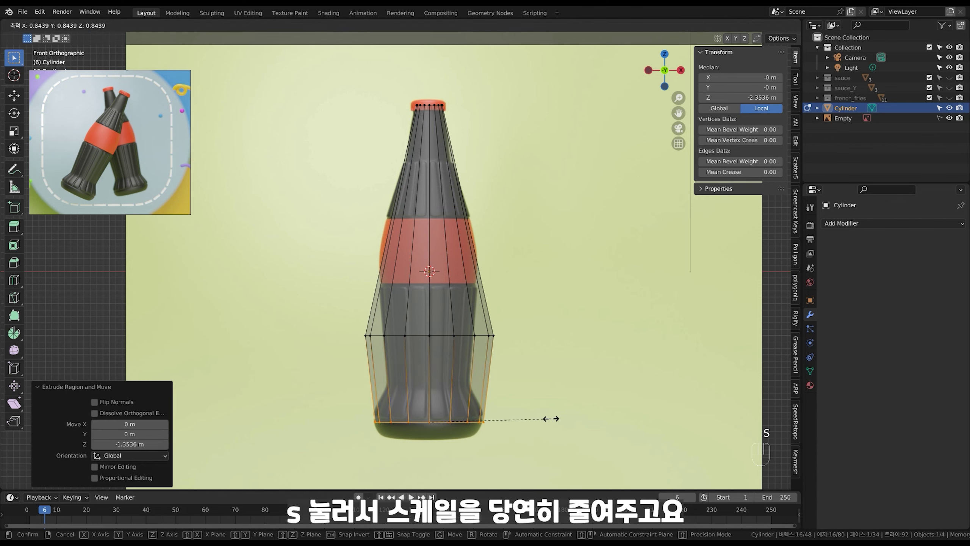
click(550, 417)
- Move the middle vertex ring up about 1.83 m to the red label's upper edge and scale it to about 0.65
drag(299, 287, 549, 355)
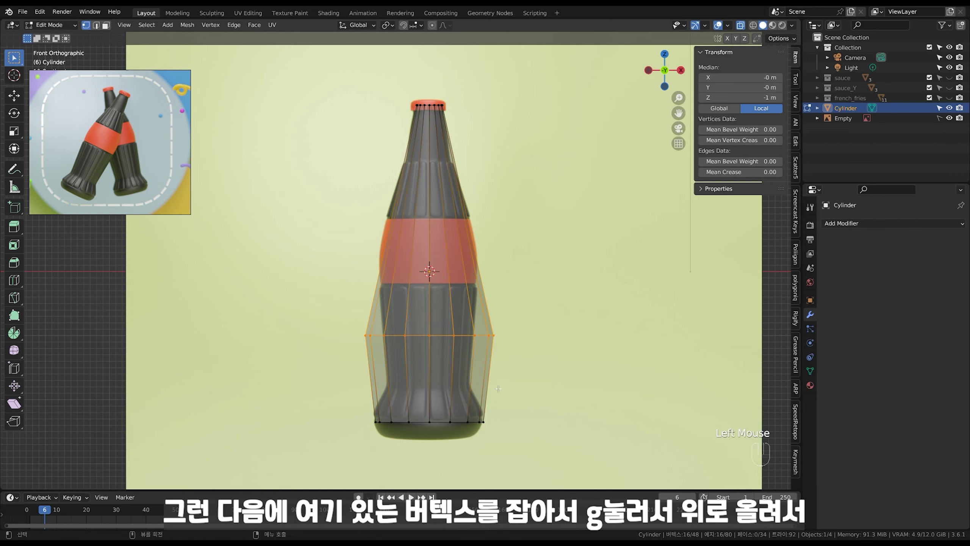
key(g)
key(z)
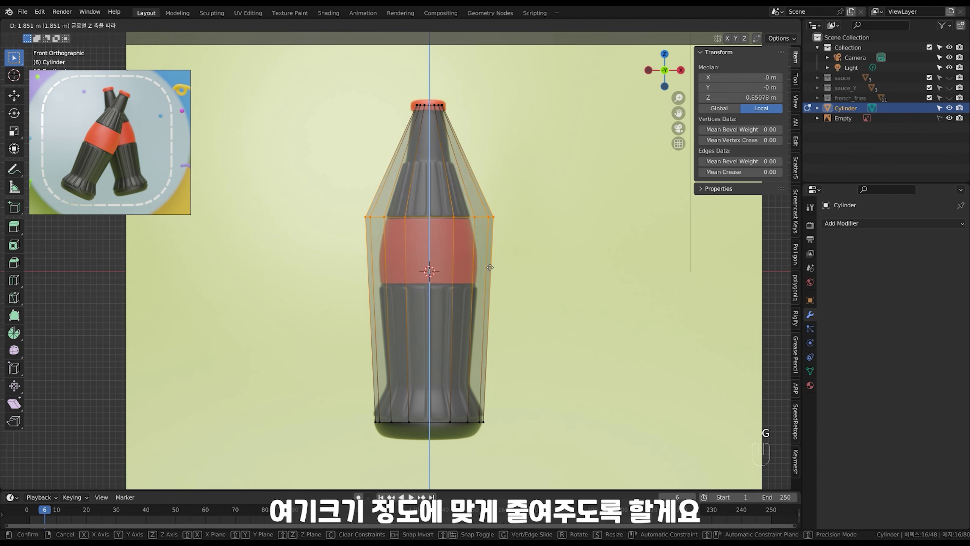
click(490, 269)
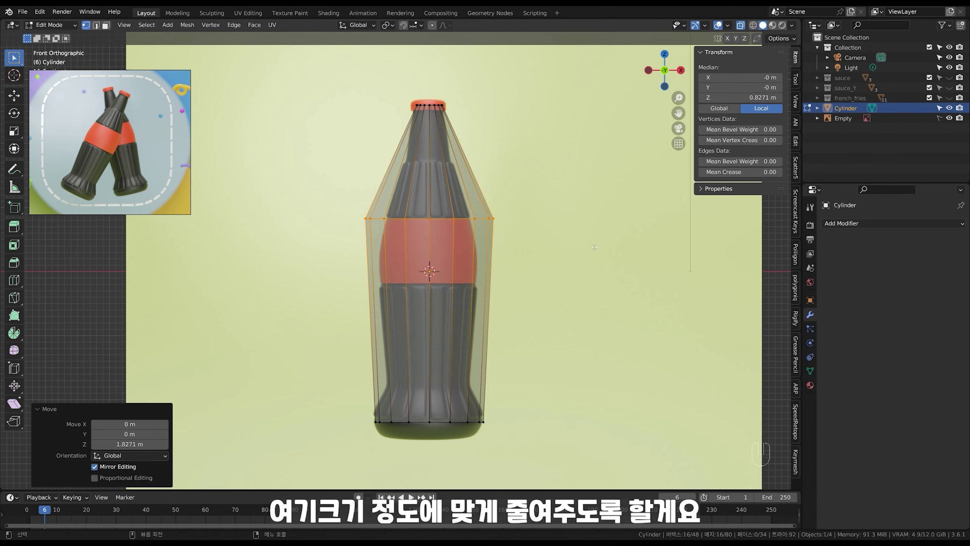
key(s)
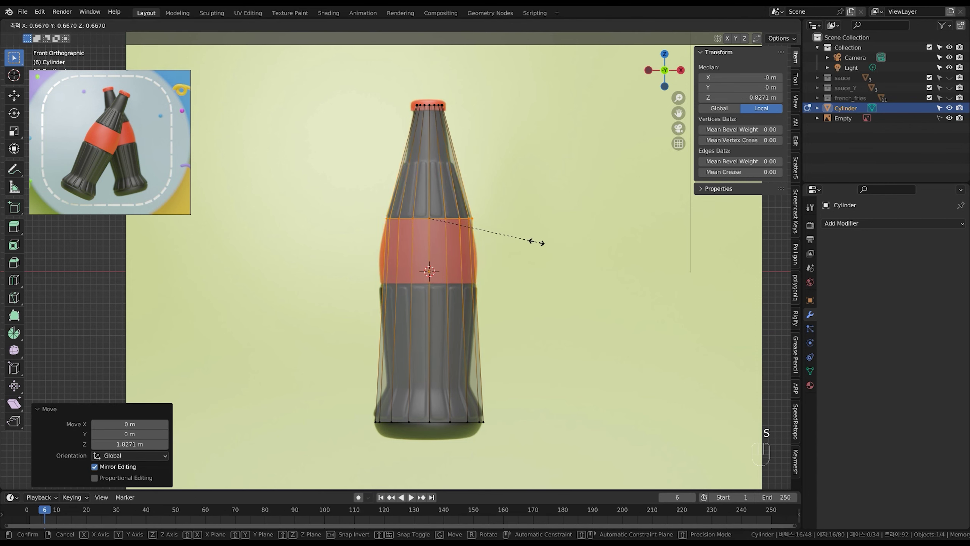
click(535, 241)
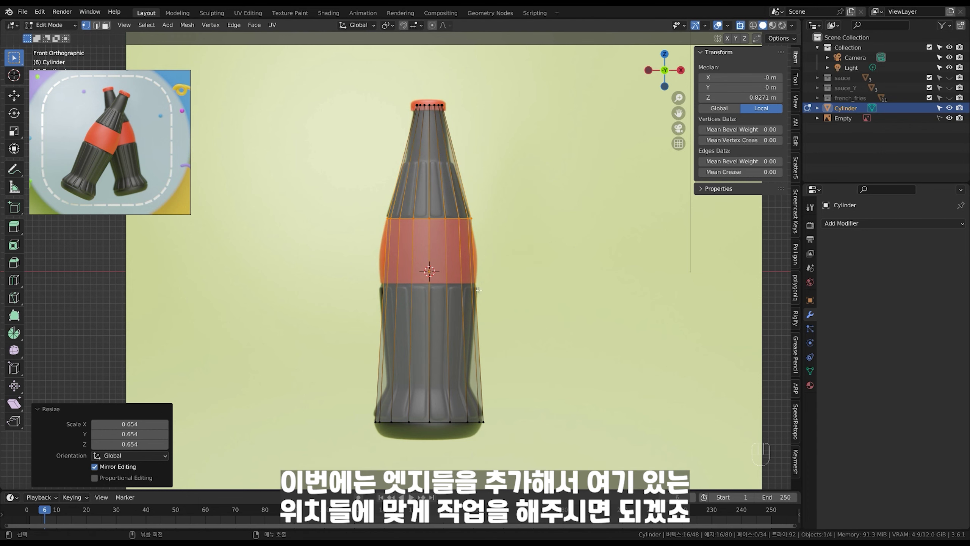
- Add a centred loop cut between cap and label, and another below it slid to the label's lower edge, factor about 0.35
shift+middle_drag(489, 343, 491, 341)
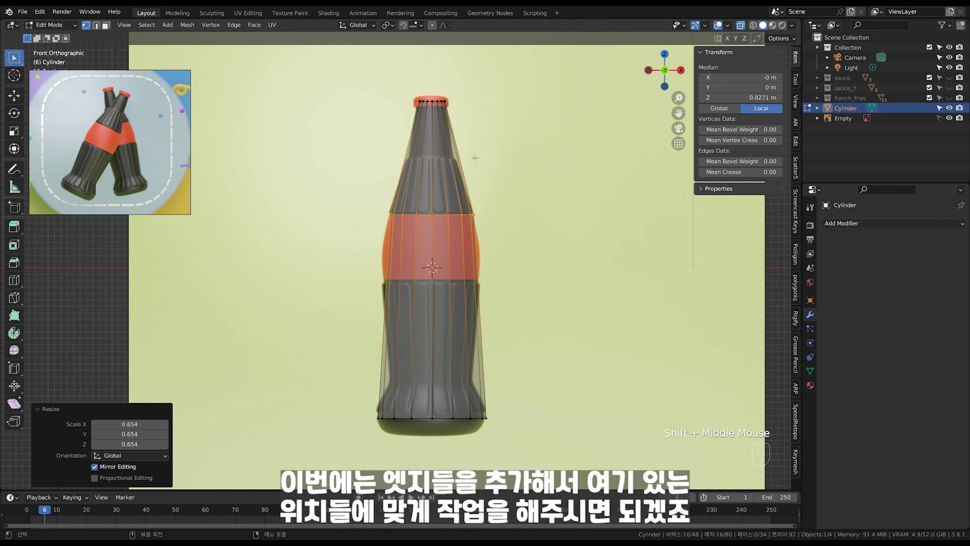
key(ctrl+r)
click(458, 153)
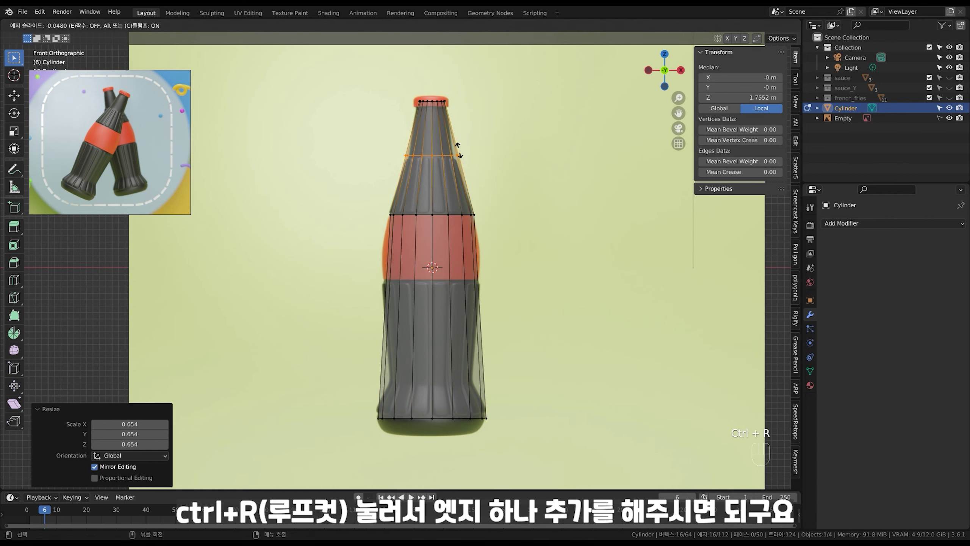
right_click(465, 151)
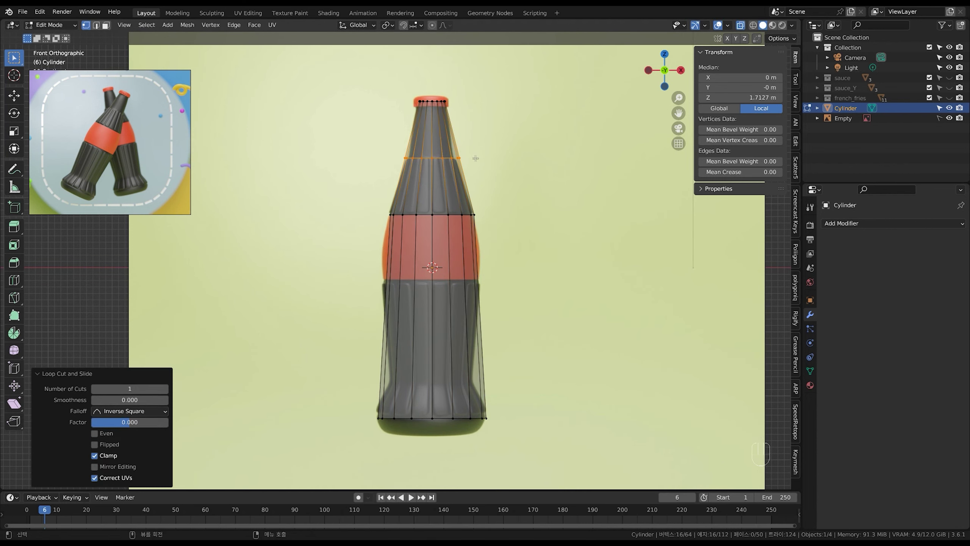
key(ctrl+r)
click(482, 291)
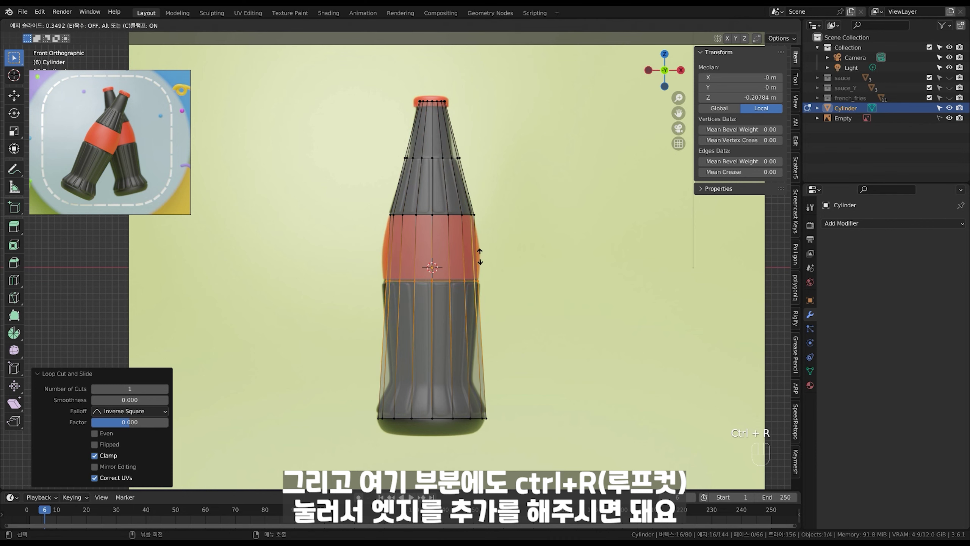
click(479, 255)
- Add a centred loop cut across the red label section and scale it to about 1.14 to round the bulge
key(ctrl+r)
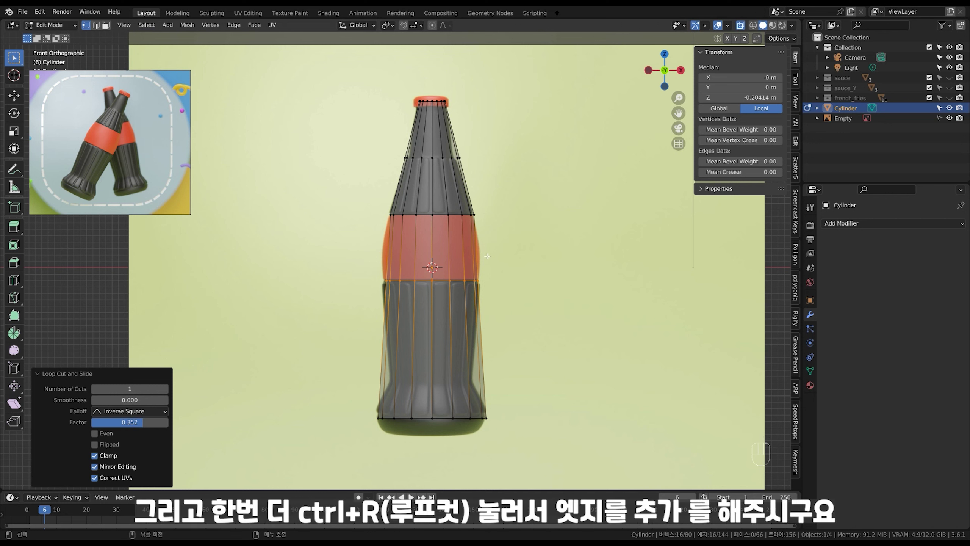
click(478, 249)
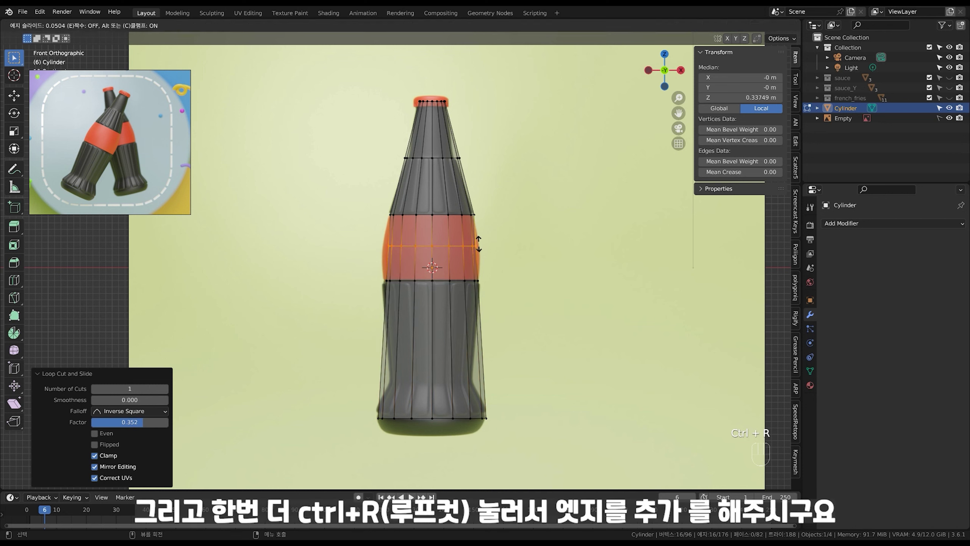
right_click(478, 248)
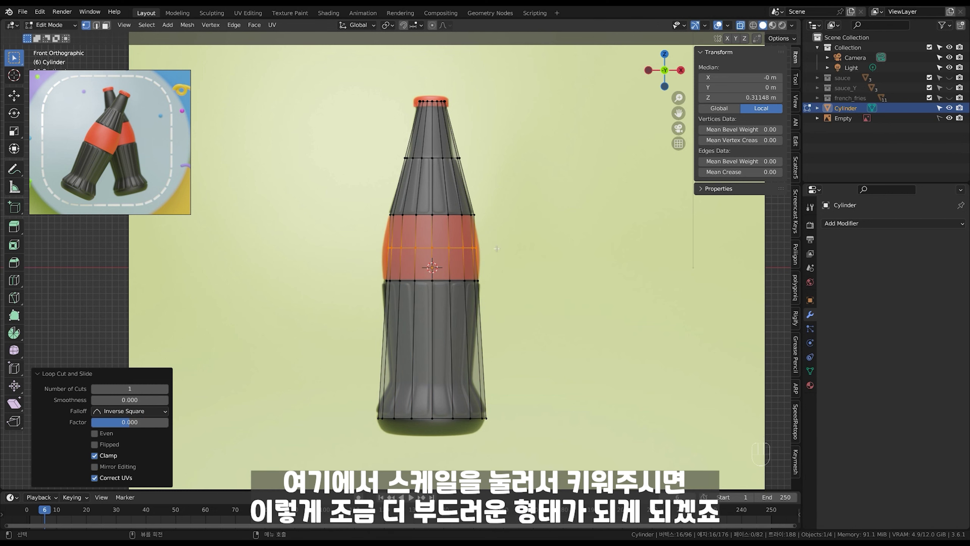
key(s)
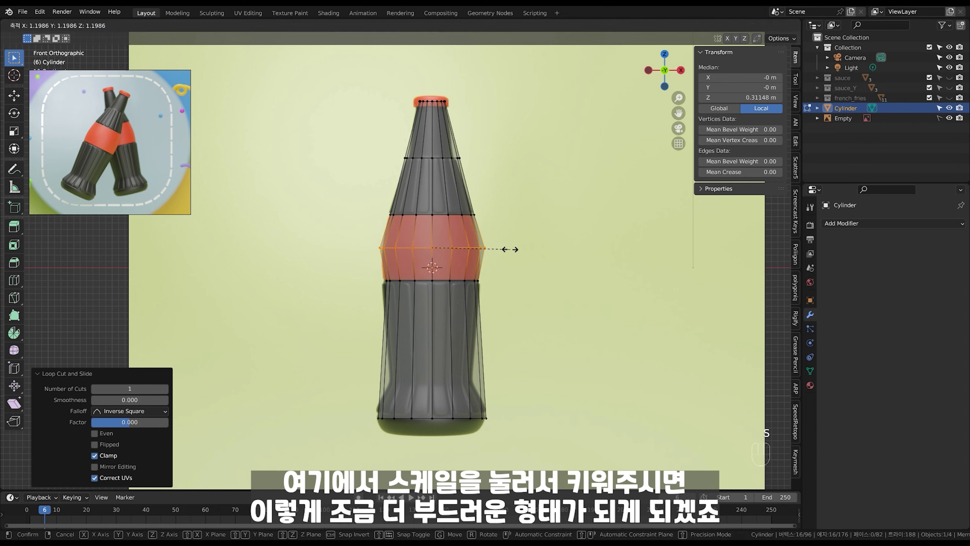
click(507, 250)
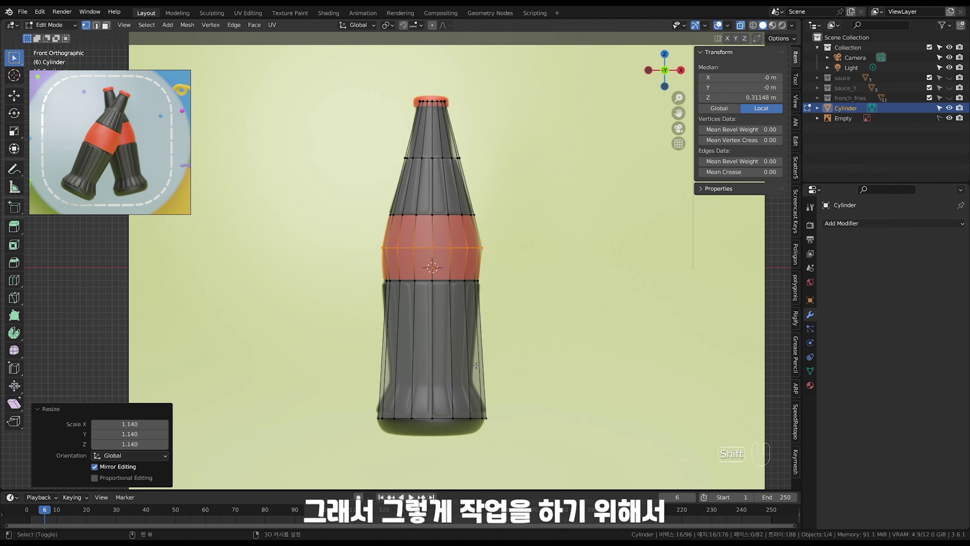
- Switch to face selection and select all side faces of the lower body and of the shoulder band above the label
shift+middle_drag(481, 355, 470, 362)
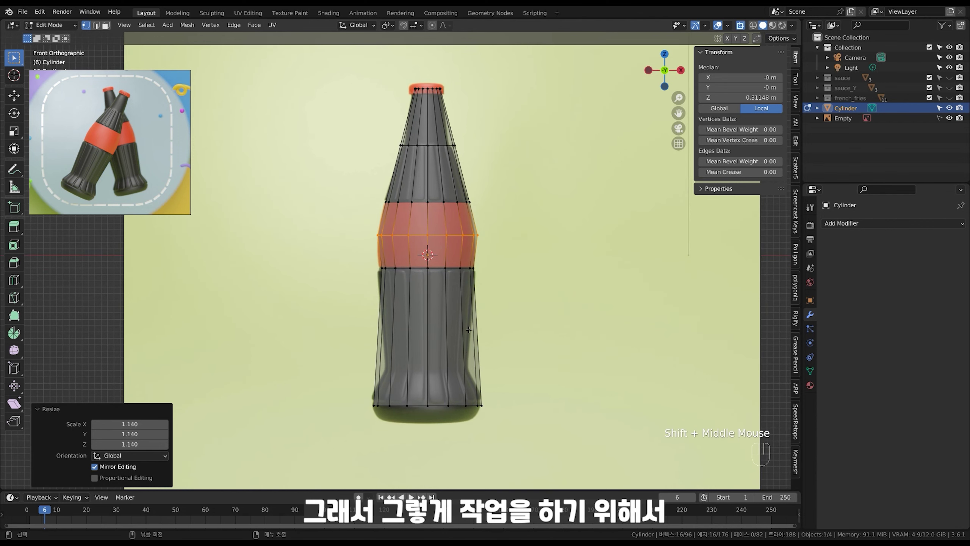
key(3)
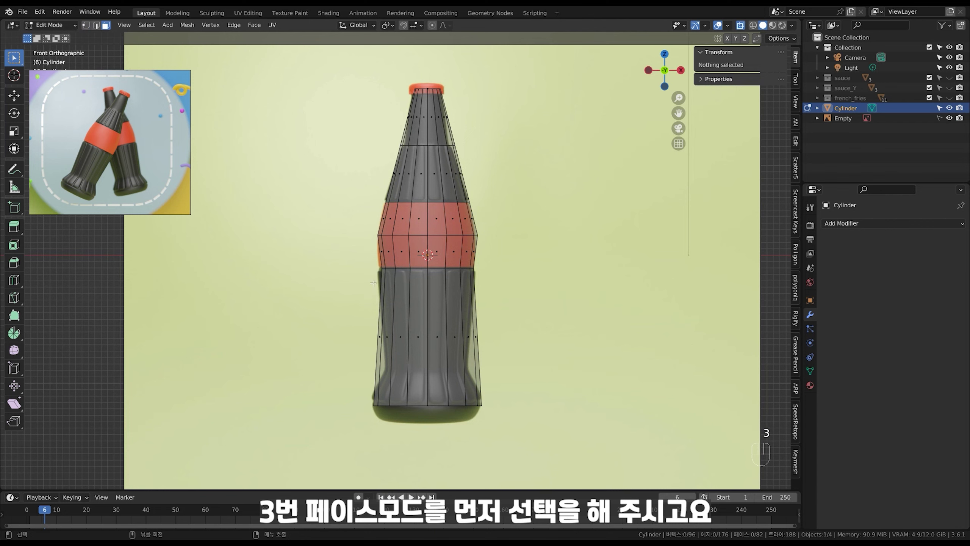
drag(288, 303, 579, 354)
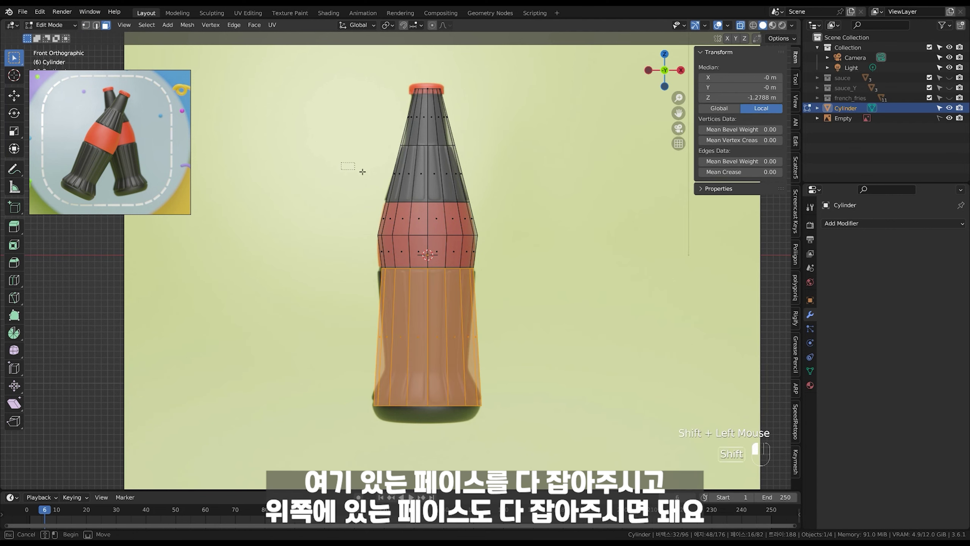
shift+drag(341, 162, 540, 181)
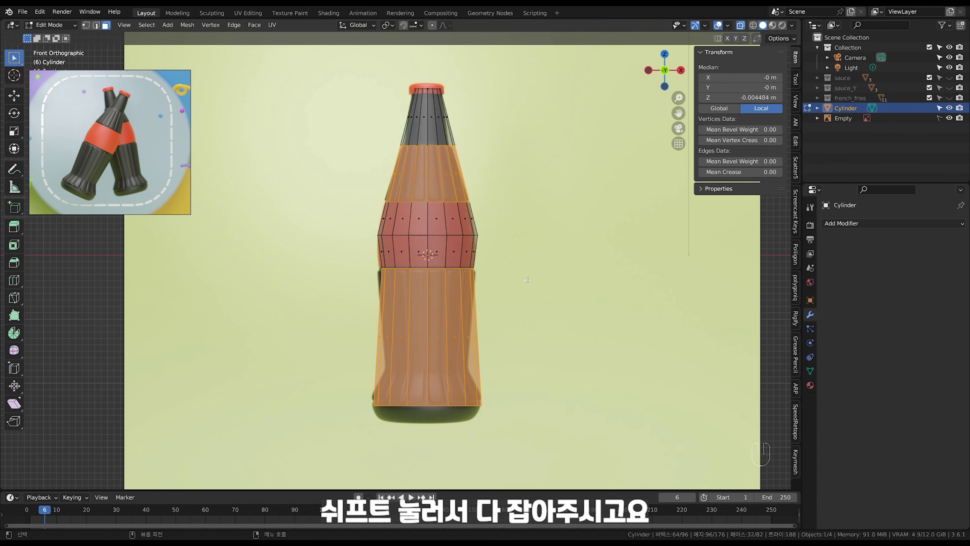
middle_drag(478, 270, 505, 284)
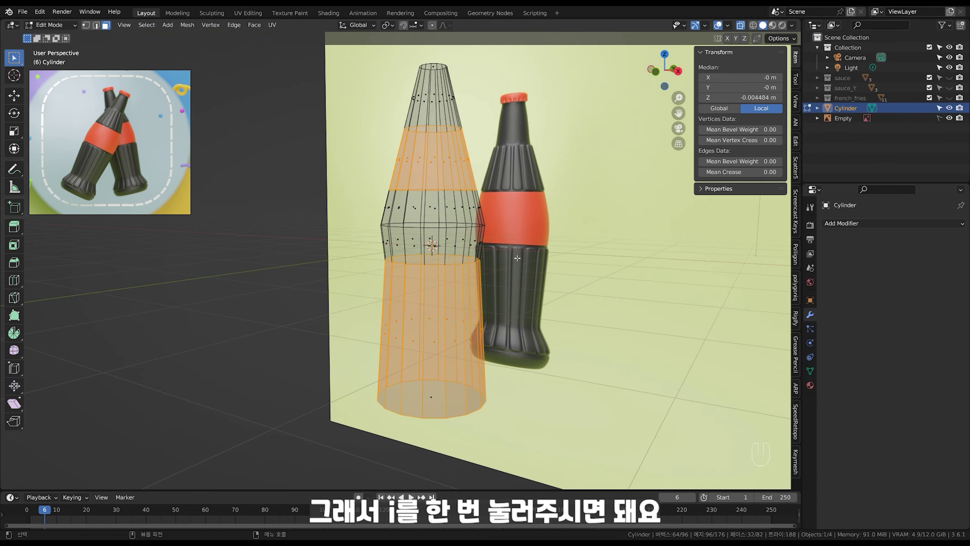
- Try to inset the selected face bands as connected regions by about 0.22 m, and undo the inset
key(i)
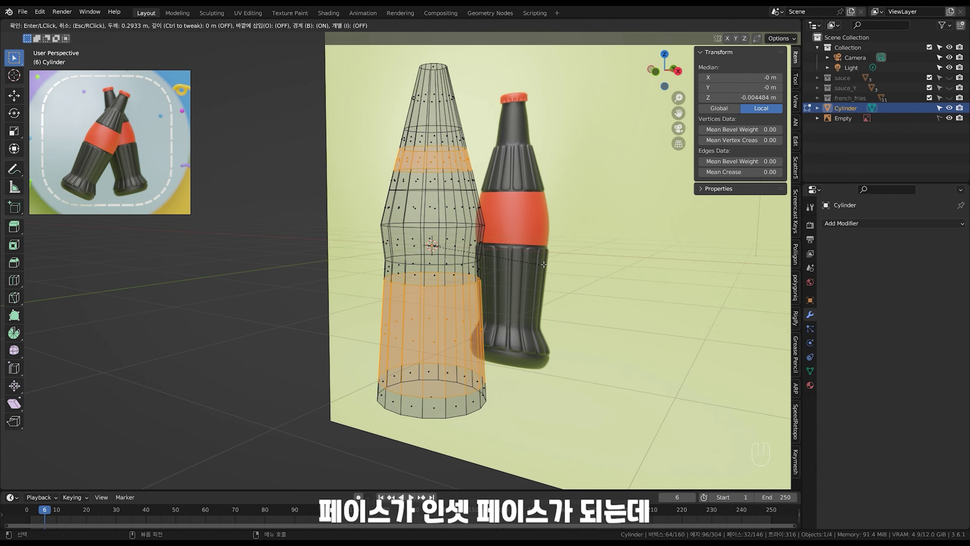
click(545, 265)
middle_drag(493, 278, 506, 258)
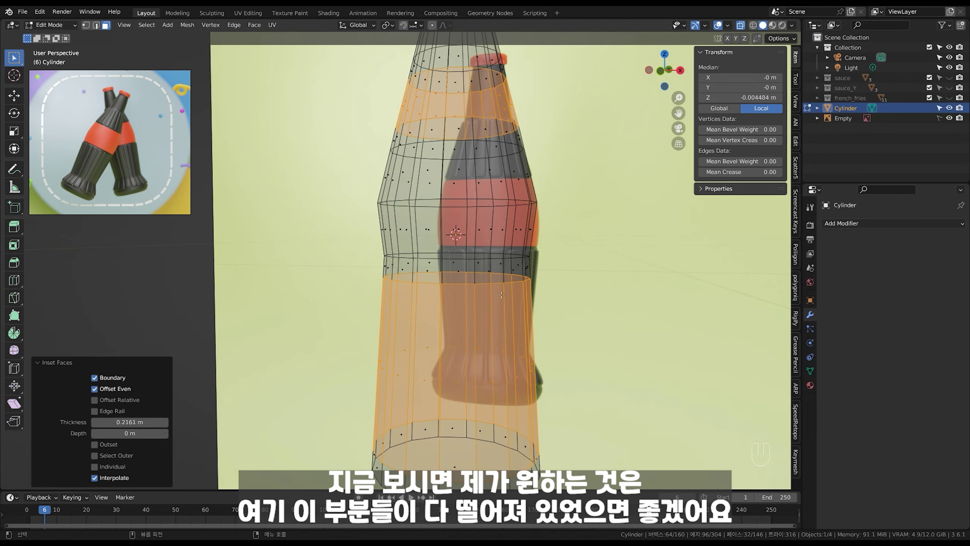
key(ctrl+z)
- Inset the selected lower-body and shoulder faces individually with a thickness of about 0.038 m
ctrl+middle_drag(533, 276, 566, 275)
key(i)
key(i)
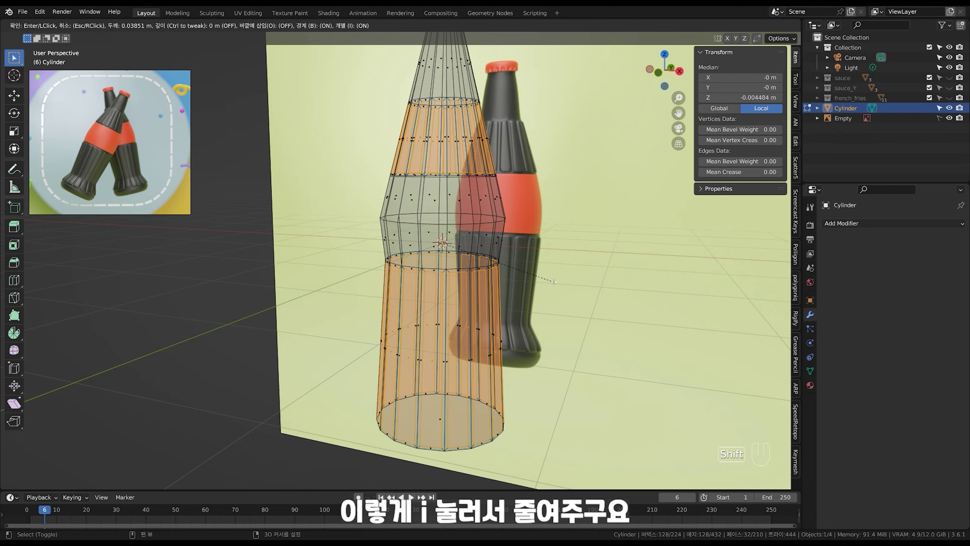
click(555, 277)
- Extrude the selected lower-body and shoulder faces outward along their normals by about 0.045 m to raise the ribs
middle_drag(548, 263, 536, 272)
key(alt+e)
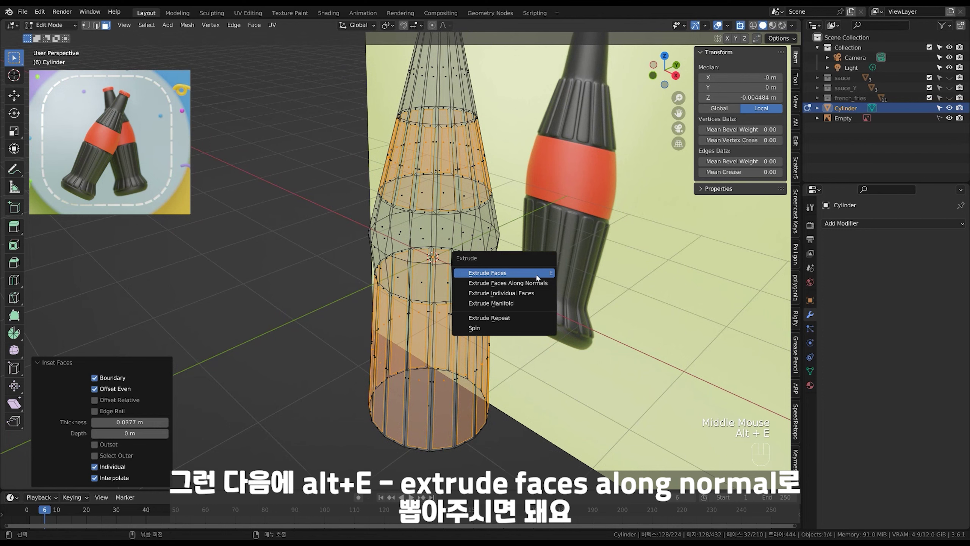
click(544, 284)
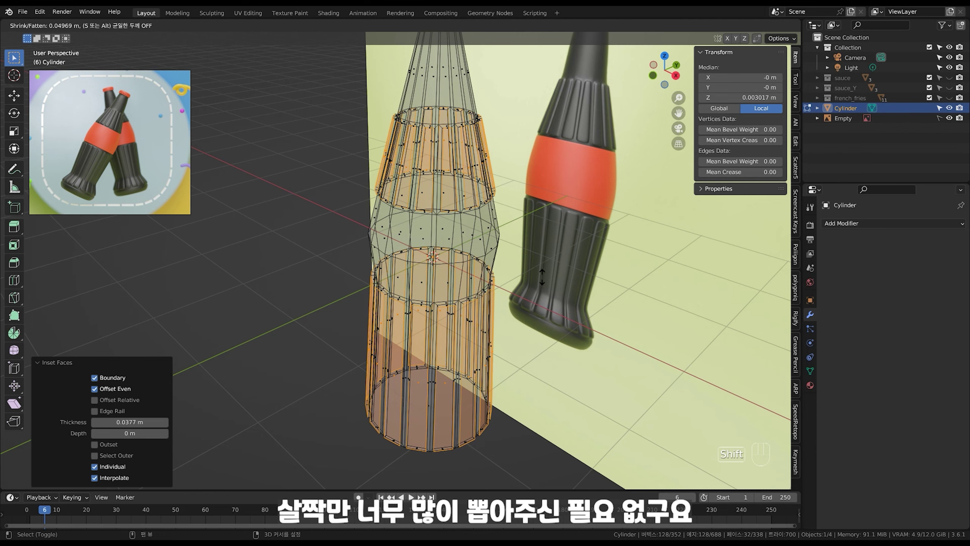
click(542, 259)
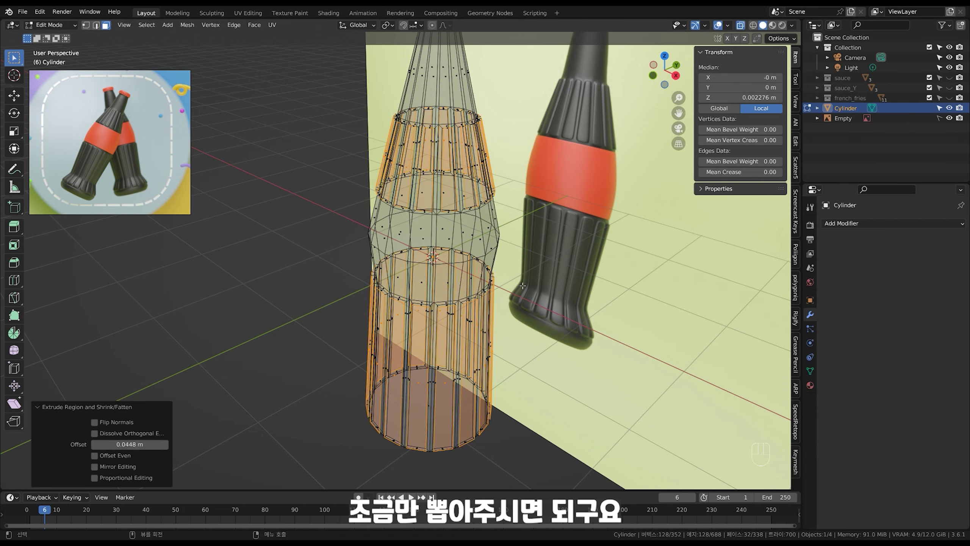
- Turn off X-ray and, in Object Mode, add a level 2 Subdivision modifier to the bottle and shade it smooth
mouse_move(523, 286)
middle_down()
mouse_move(535, 282)
mouse_move(513, 290)
middle_up()
key(alt+z)
shift+middle_drag(513, 257, 520, 294)
ctrl+middle_drag(520, 293, 451, 281)
key(Tab)
click(451, 281)
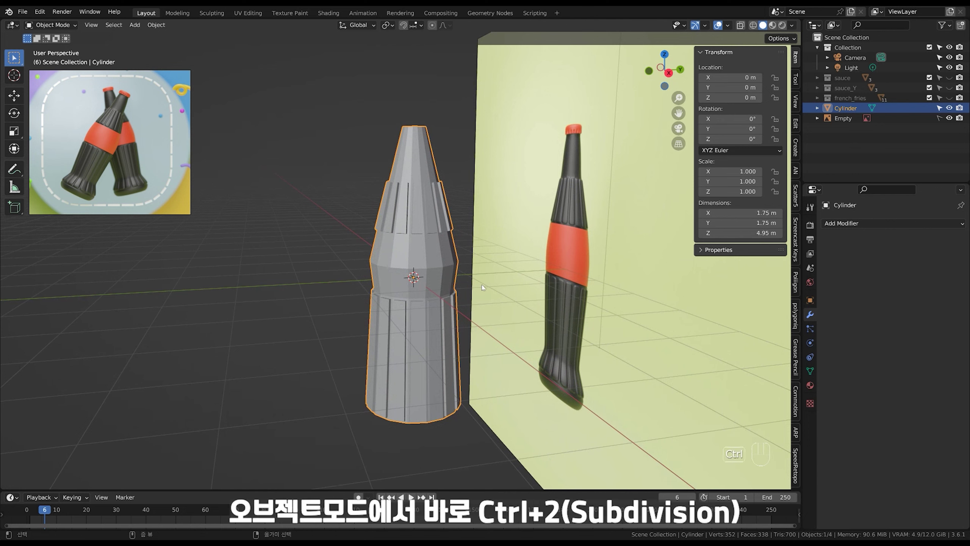
key(ctrl+2)
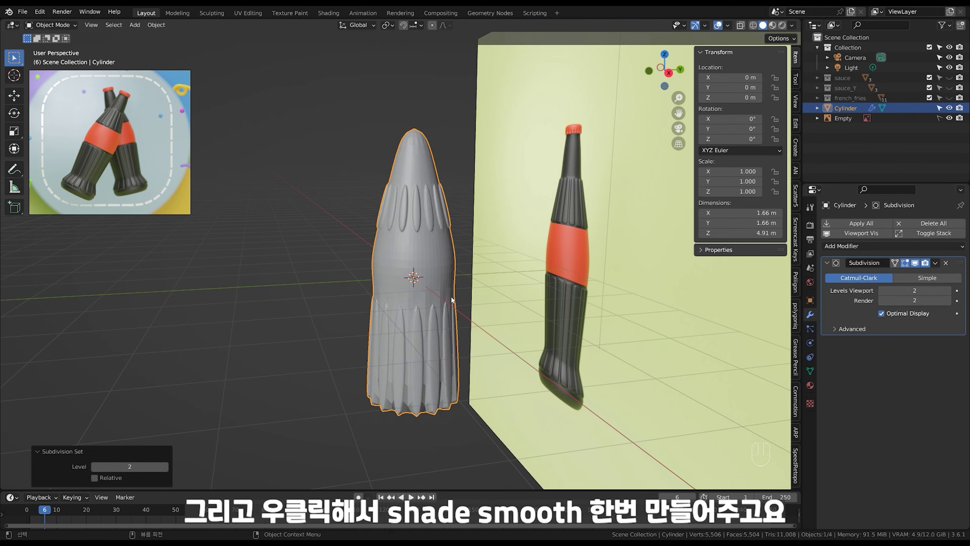
right_click(430, 278)
click(422, 227)
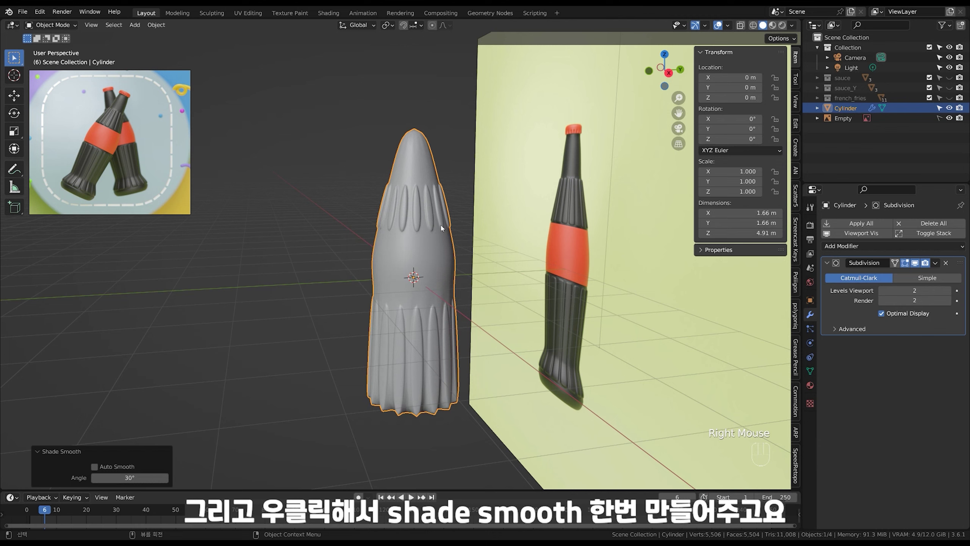
- In Edit Mode, add a loop cut around the neck and slide it close to the top rim, with a factor of about -0.955
shift+middle_drag(462, 284, 495, 309)
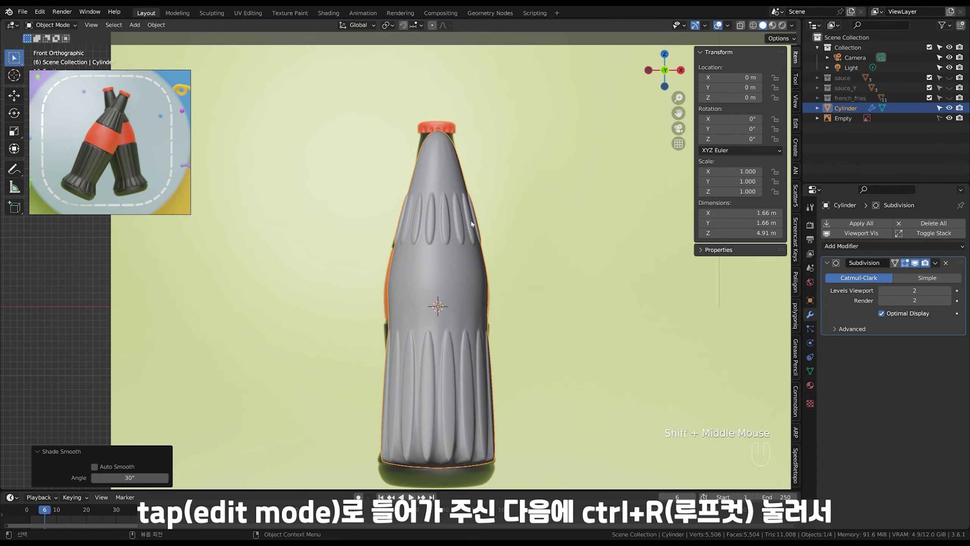
key(Tab)
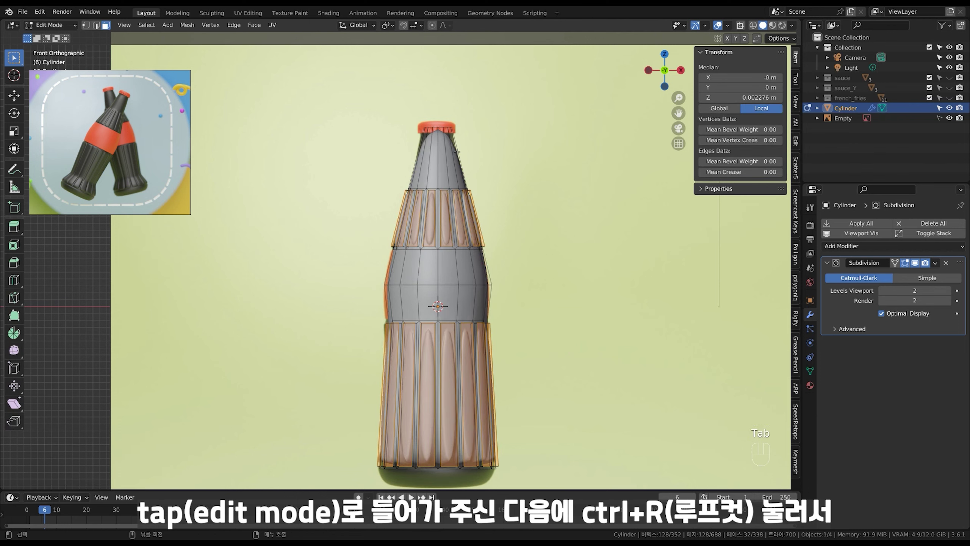
key(ctrl+r)
click(457, 143)
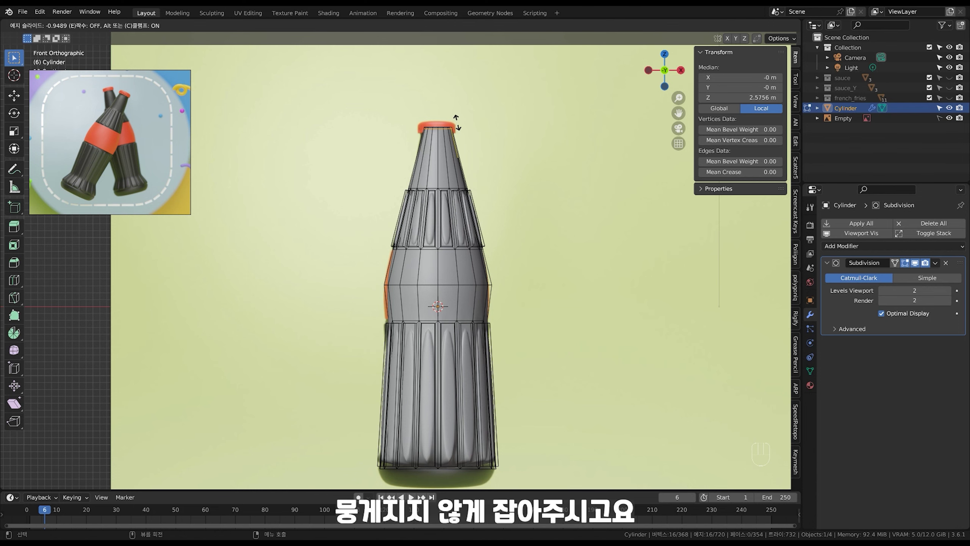
click(456, 122)
- Add loop cuts near the lower and upper ends of the lower-body ribs, with slide factors of about -0.951 and -0.875
shift+middle_drag(489, 424, 482, 334)
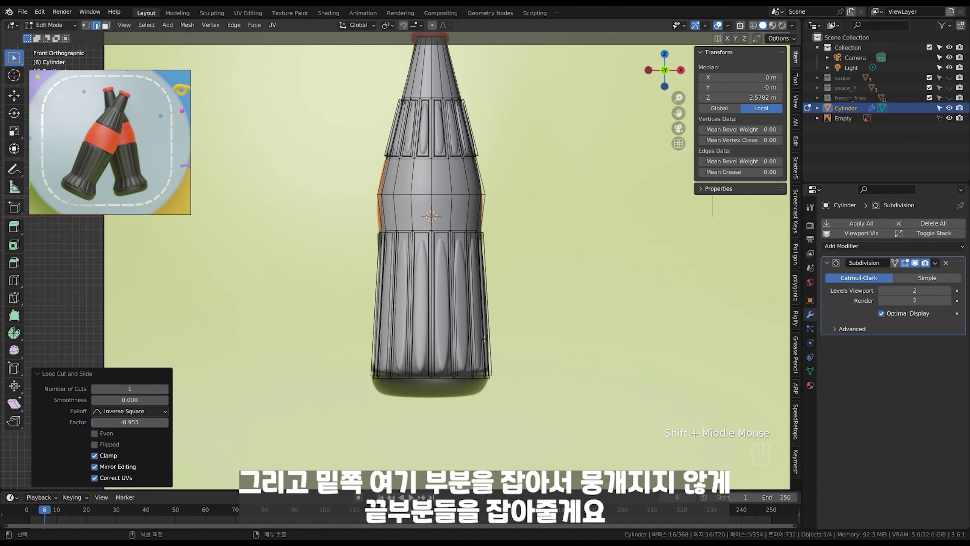
key(ctrl+r)
click(486, 337)
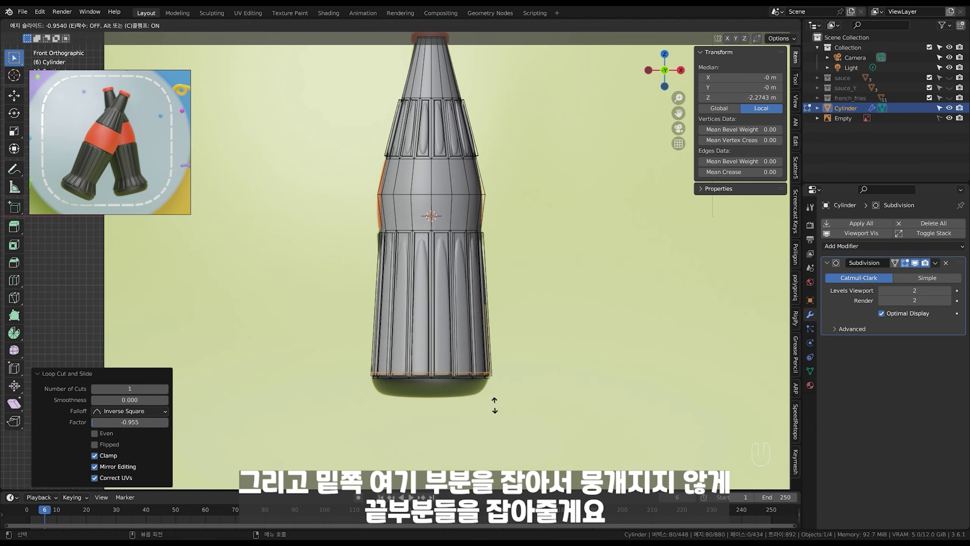
click(494, 405)
key(ctrl+r)
click(478, 276)
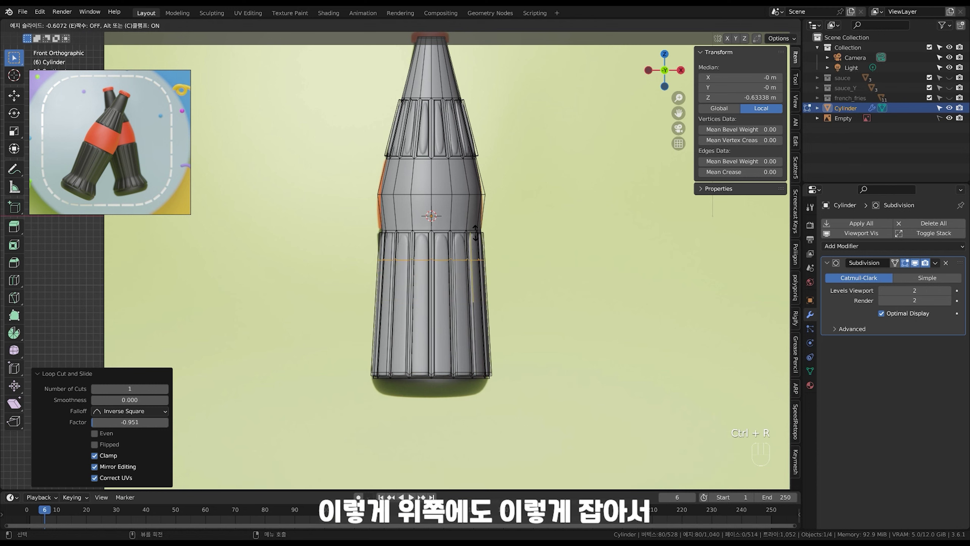
click(476, 215)
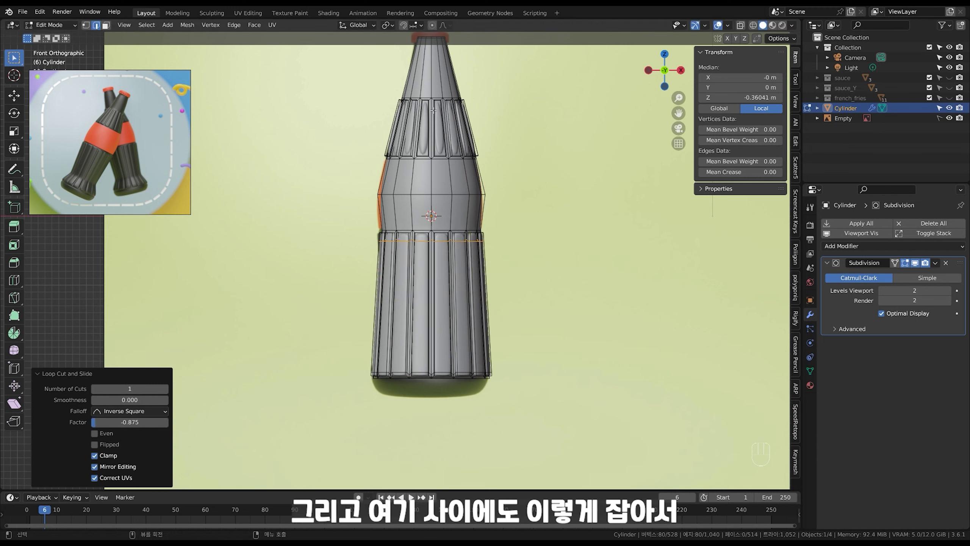
- Add loop cuts near the lower and upper ends of the shoulder ribs, the lower at factor about 0.835, and return to Object Mode
key(ctrl+r)
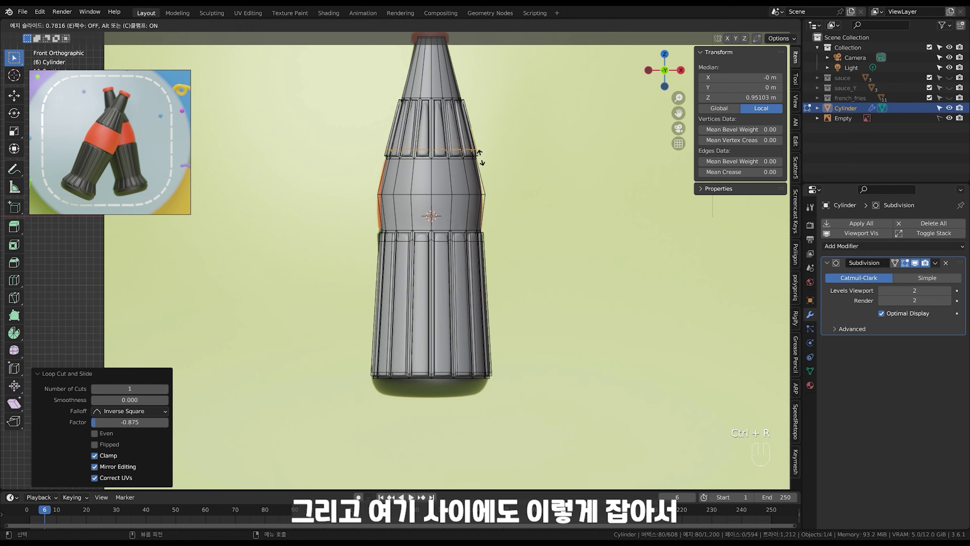
click(482, 163)
key(ctrl+r)
click(457, 113)
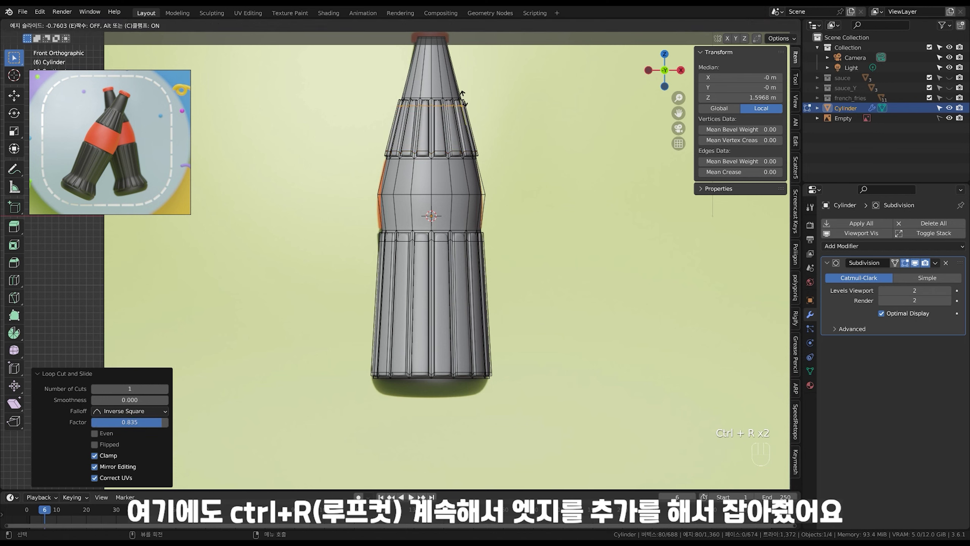
click(463, 91)
key(Tab)
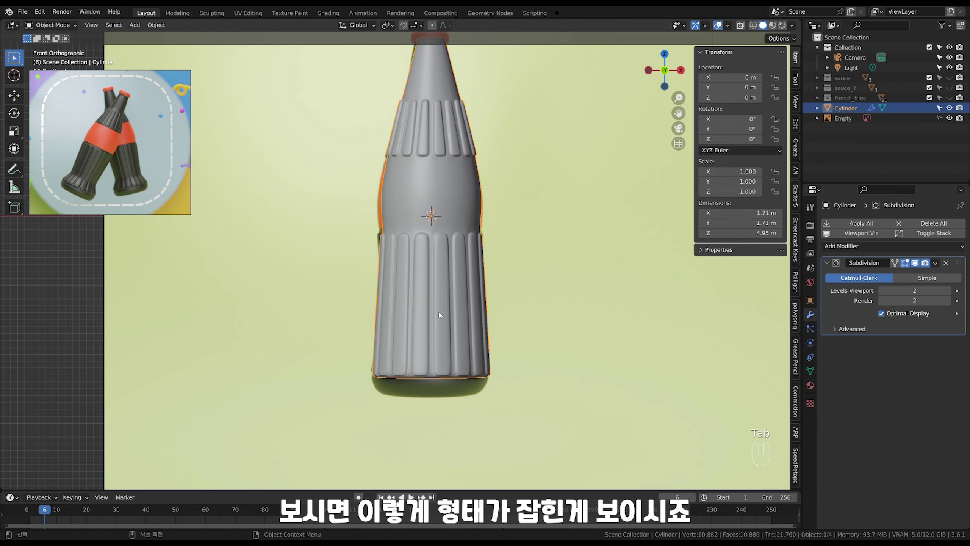
- Select the bottle's bottom face in Edit Mode and extrude it straight down about 0.30 m to form the base
key(Tab)
middle_drag(477, 413, 431, 331)
shift+middle_drag(429, 475, 381, 434)
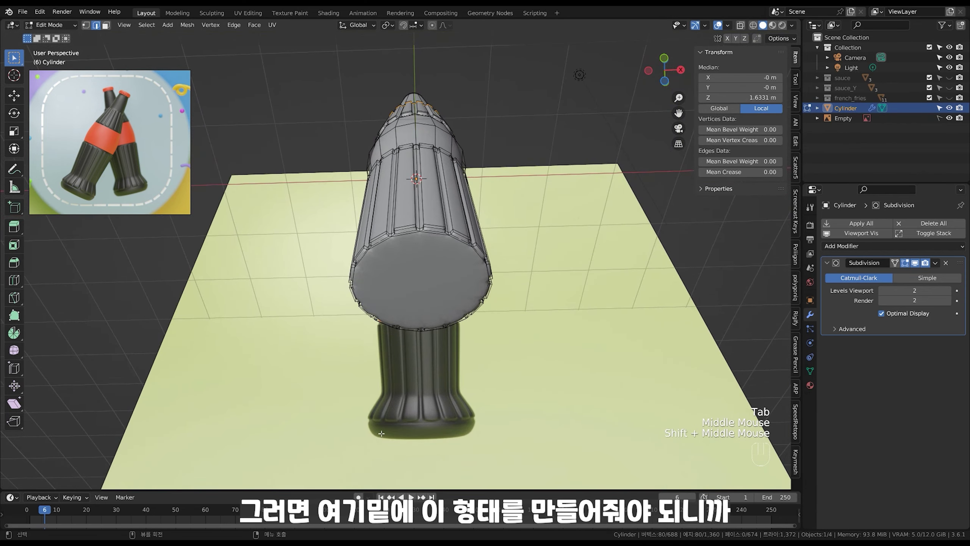
key(3)
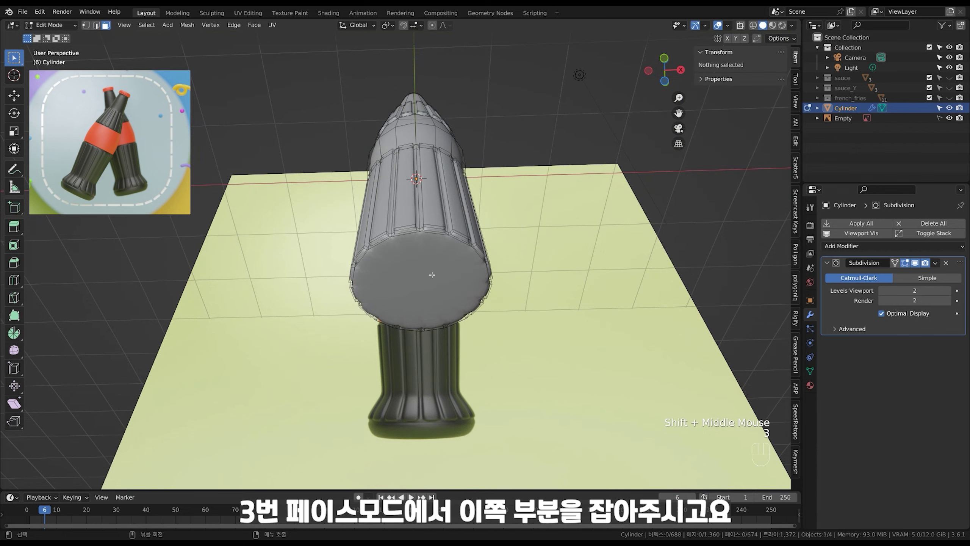
click(472, 288)
middle_drag(472, 288, 451, 380)
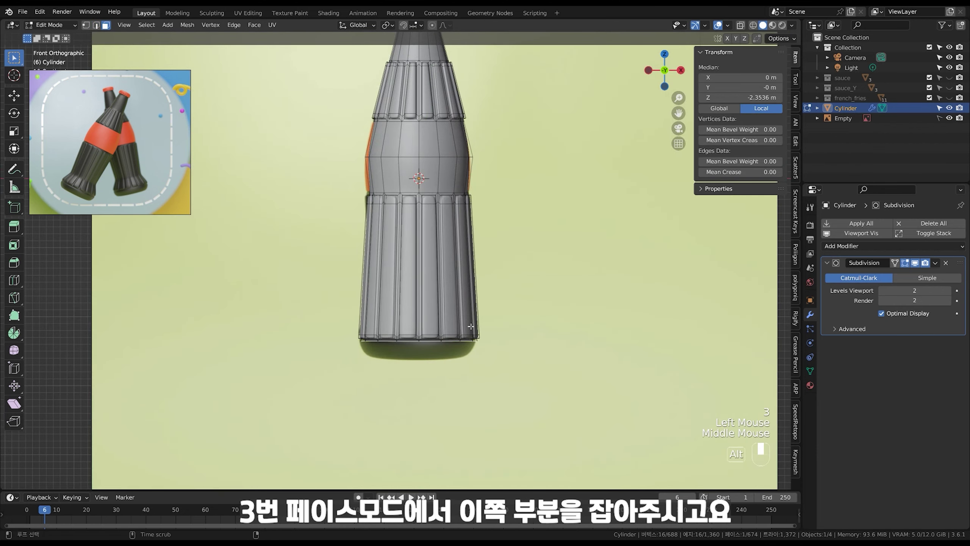
key(e)
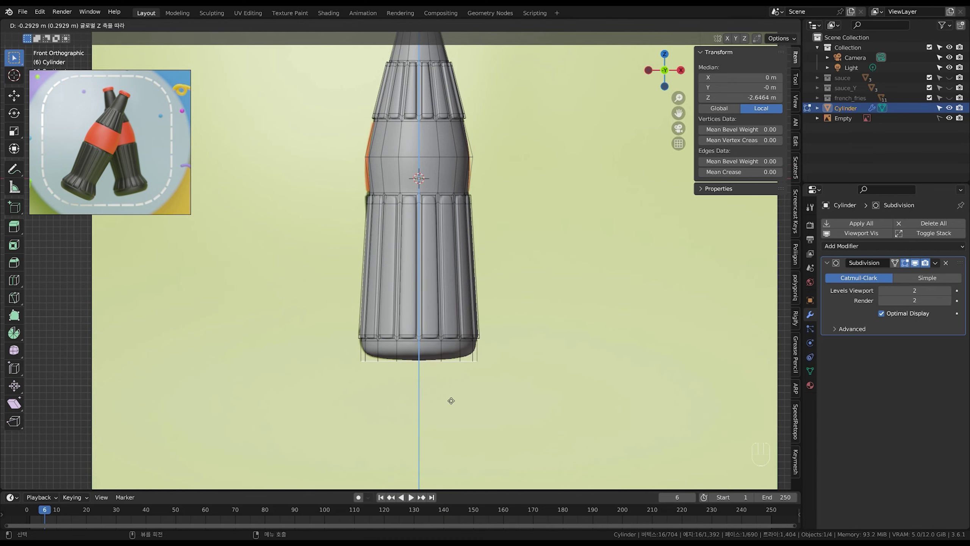
click(451, 402)
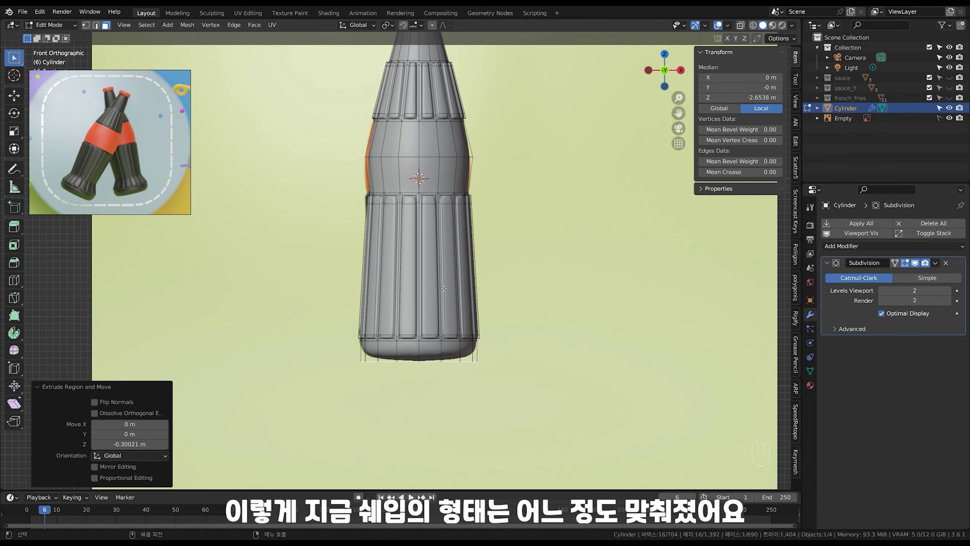
- With X-ray on, add a loop cut across the lower body at factor about -0.474, scale it to about 0.765, and turn X-ray off
shift+middle_drag(444, 287, 419, 295)
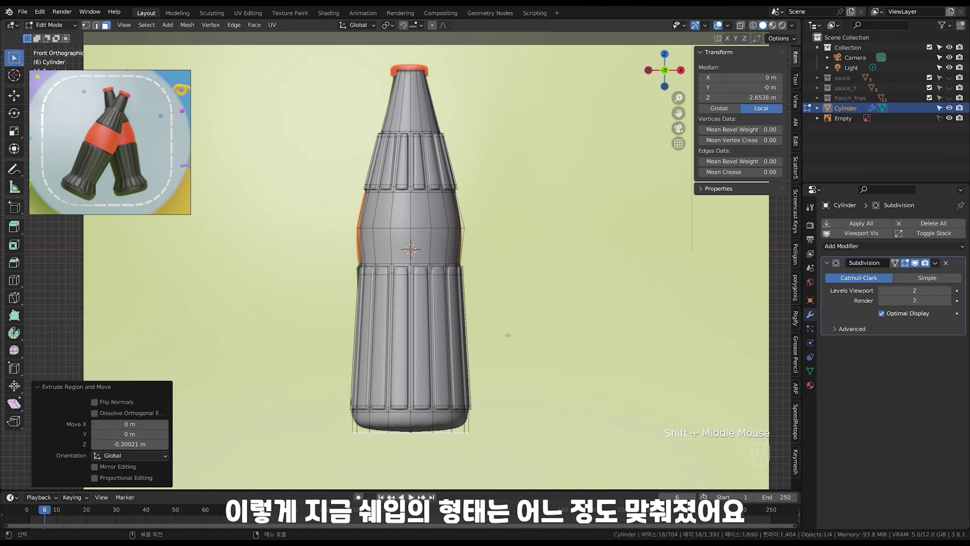
shift+middle_drag(508, 335, 466, 326)
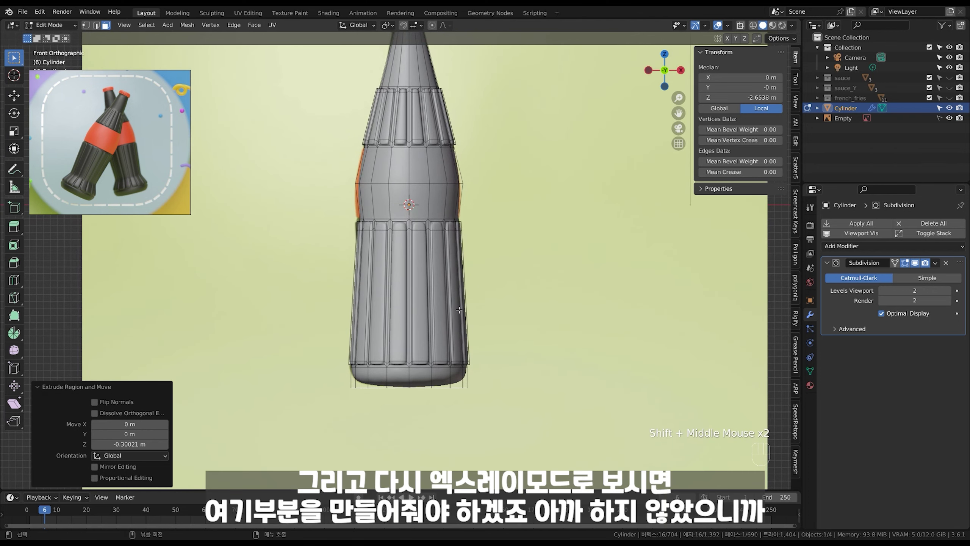
key(alt+z)
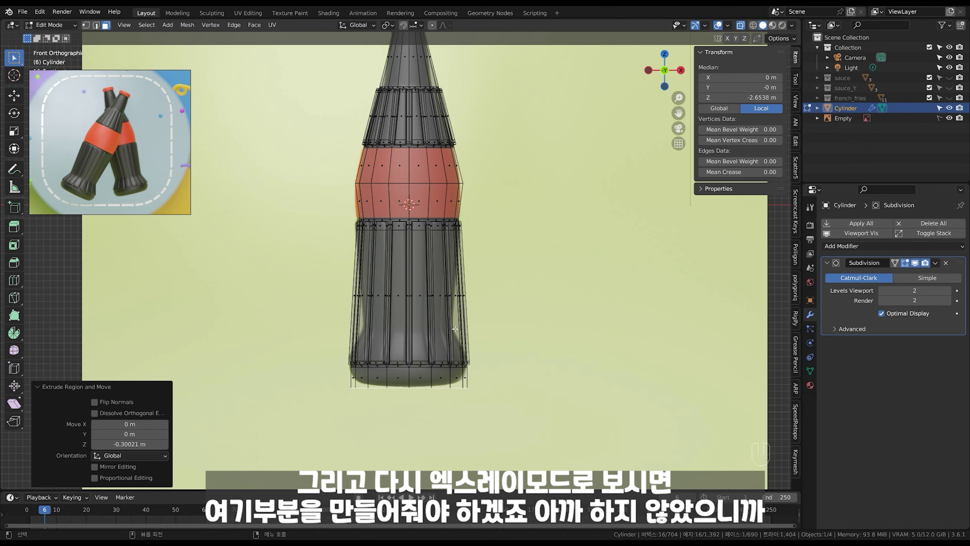
key(ctrl+r)
click(460, 313)
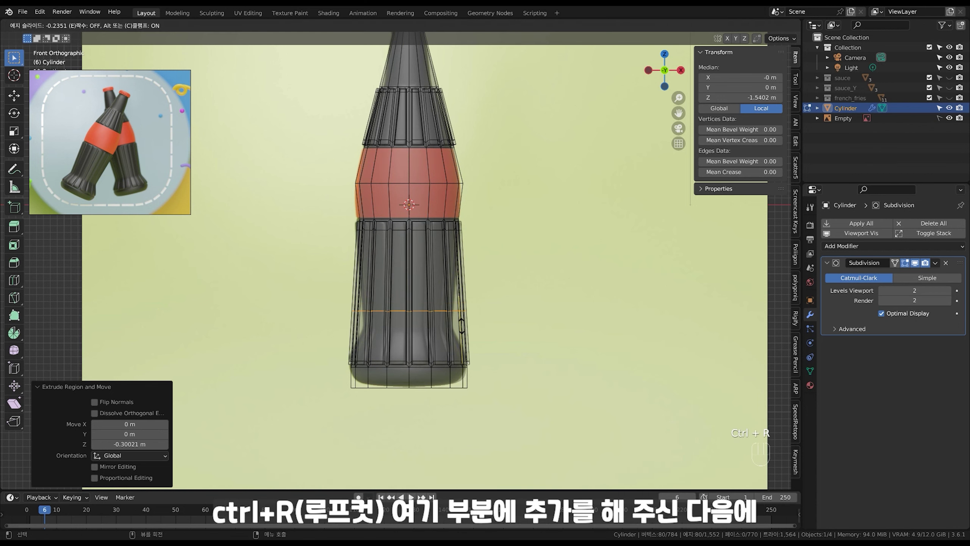
click(463, 340)
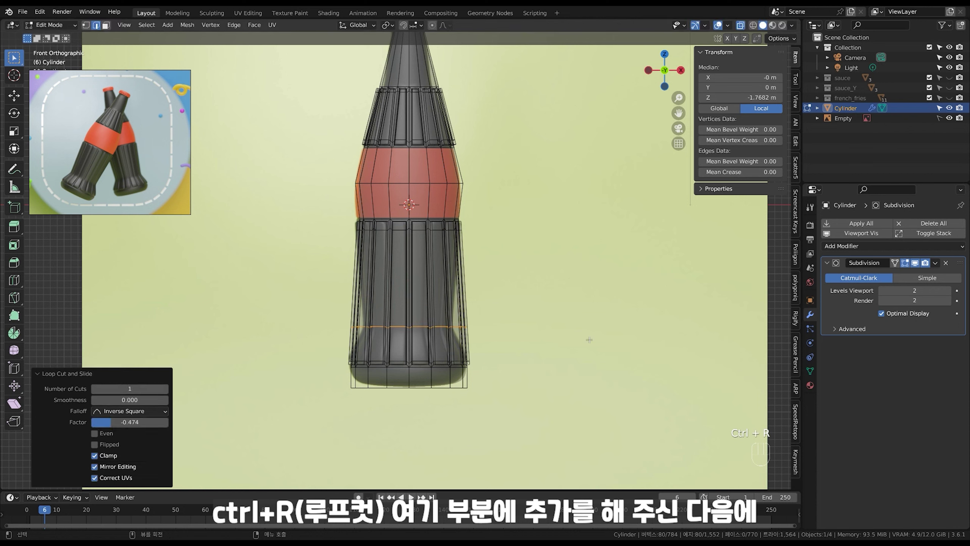
key(s)
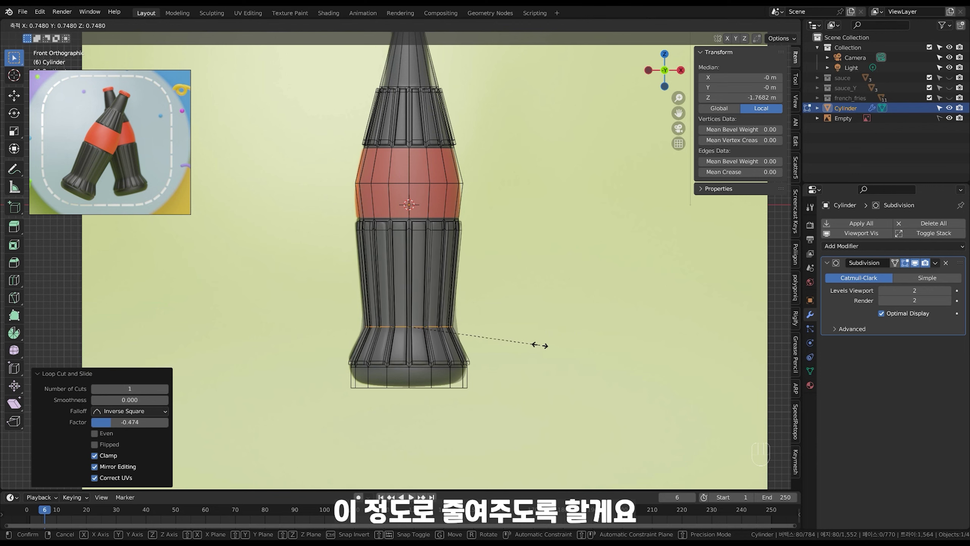
click(542, 342)
key(alt+z)
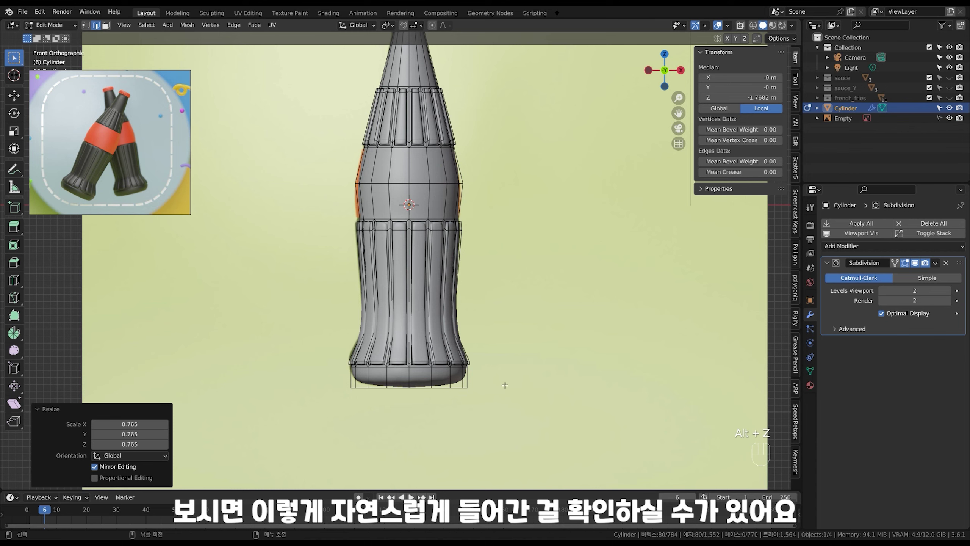
- Select the middle edge loop of the label section and scale it to about 1.135 for a rounder bulge
shift+middle_drag(490, 279, 493, 245)
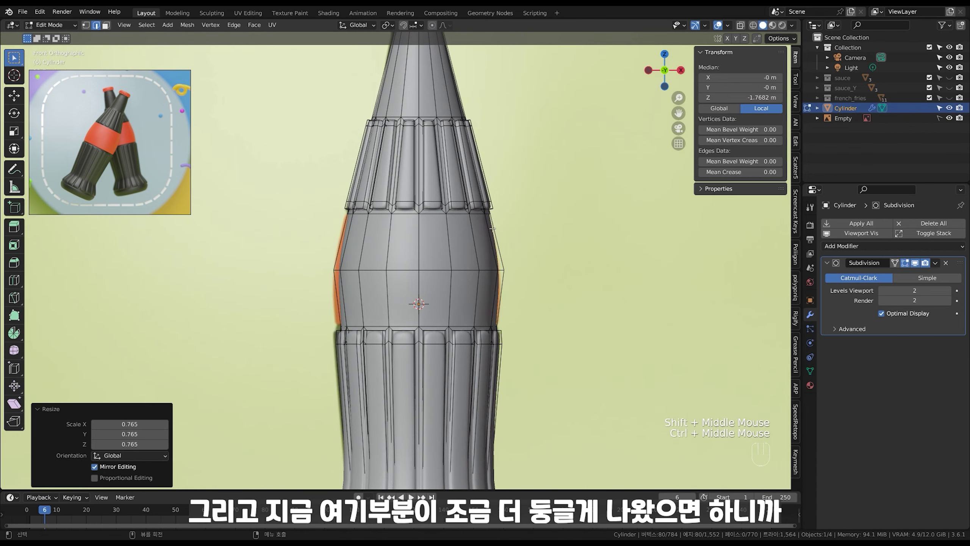
alt+click(488, 270)
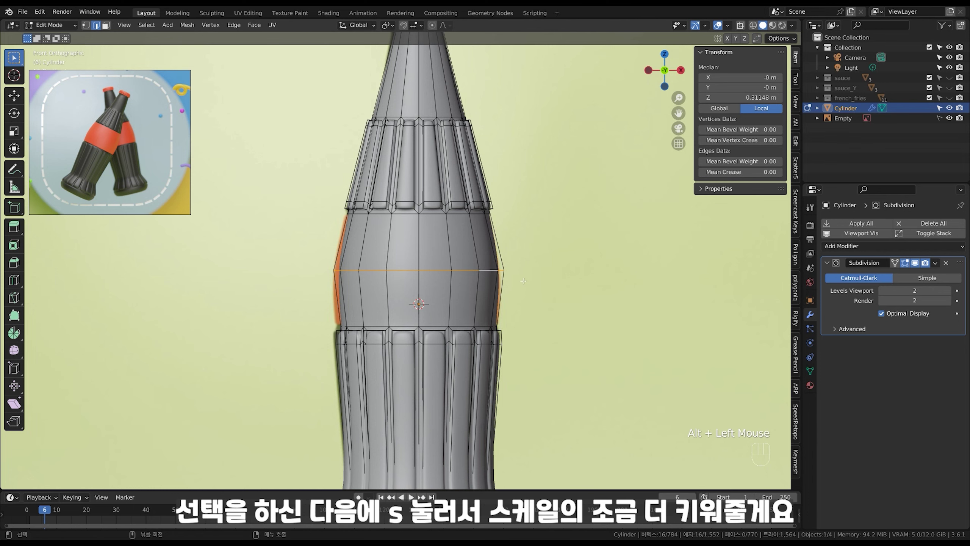
key(s)
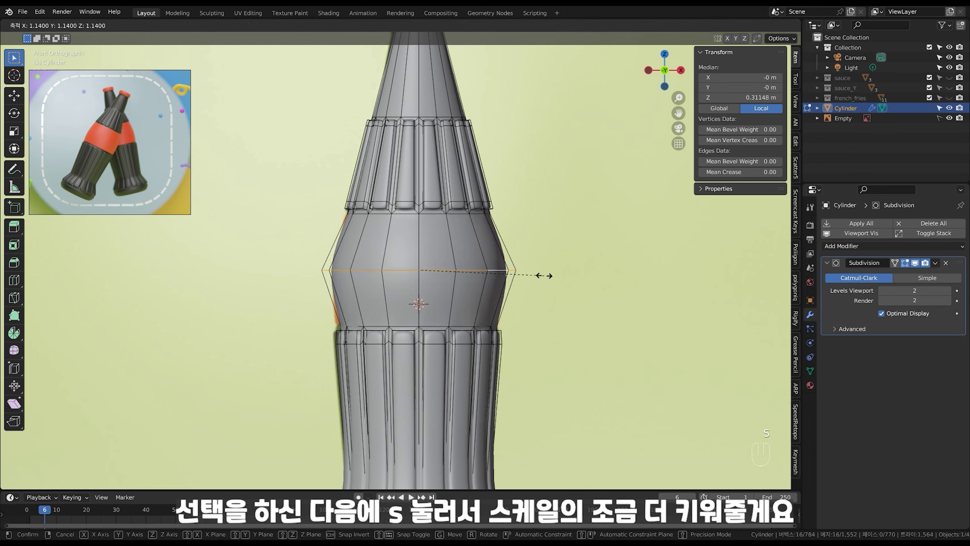
click(544, 275)
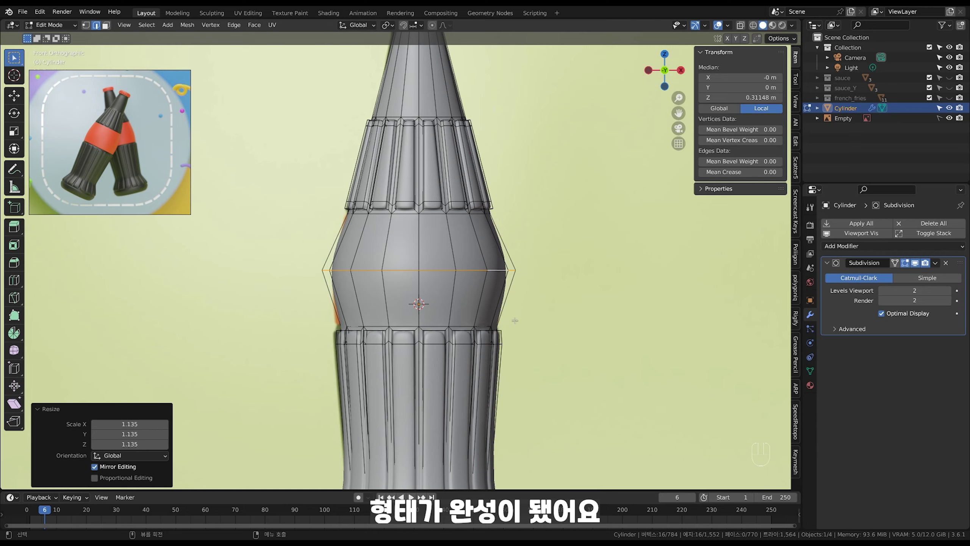
- Select the bottle's bottom face in face selection mode and inset it twice, by about 0.057 m and about 0.734 m
ctrl+middle_drag(515, 321, 490, 183)
middle_drag(485, 373, 476, 315)
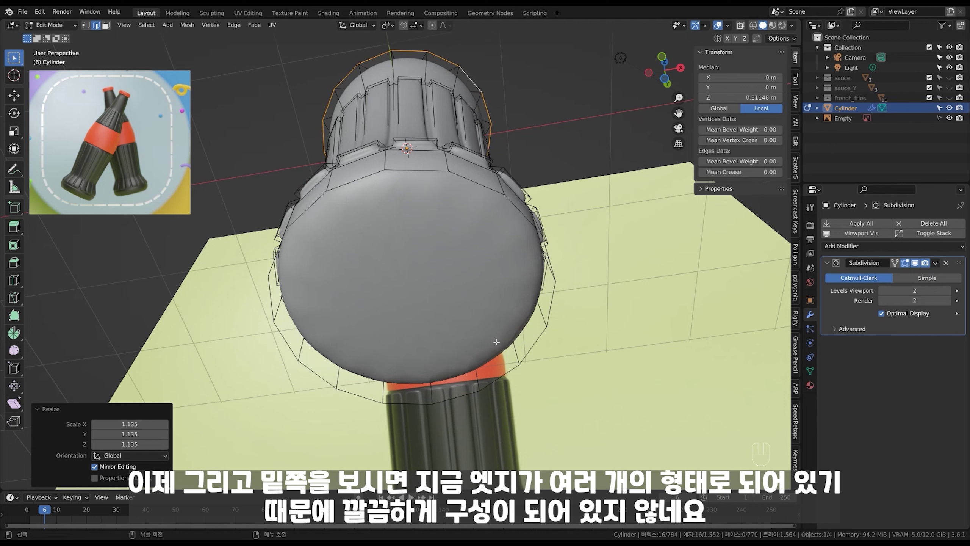
key(3)
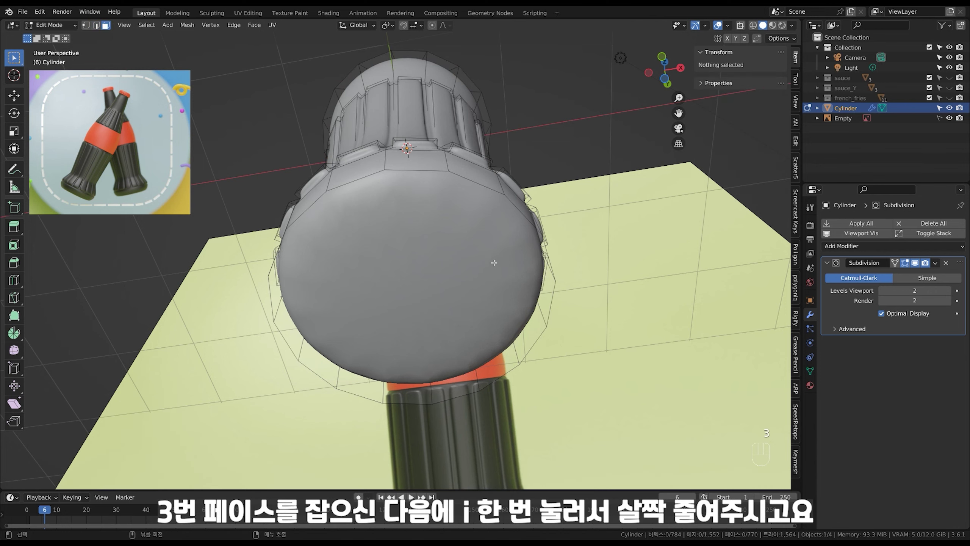
click(498, 263)
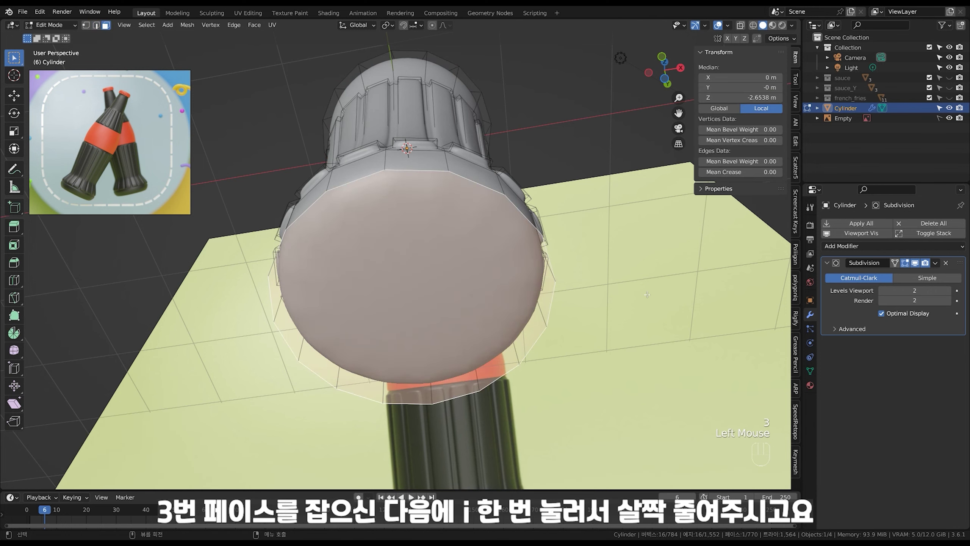
key(i)
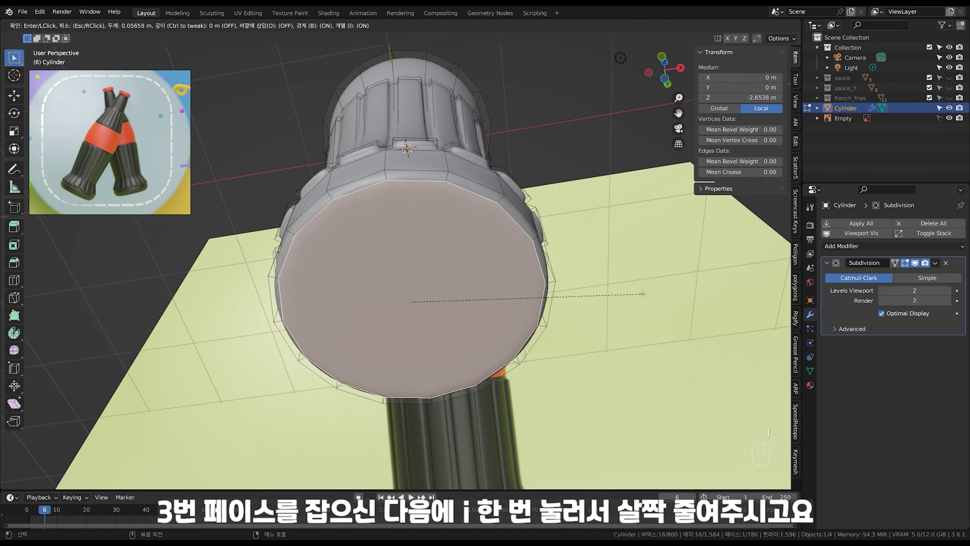
click(642, 294)
key(i)
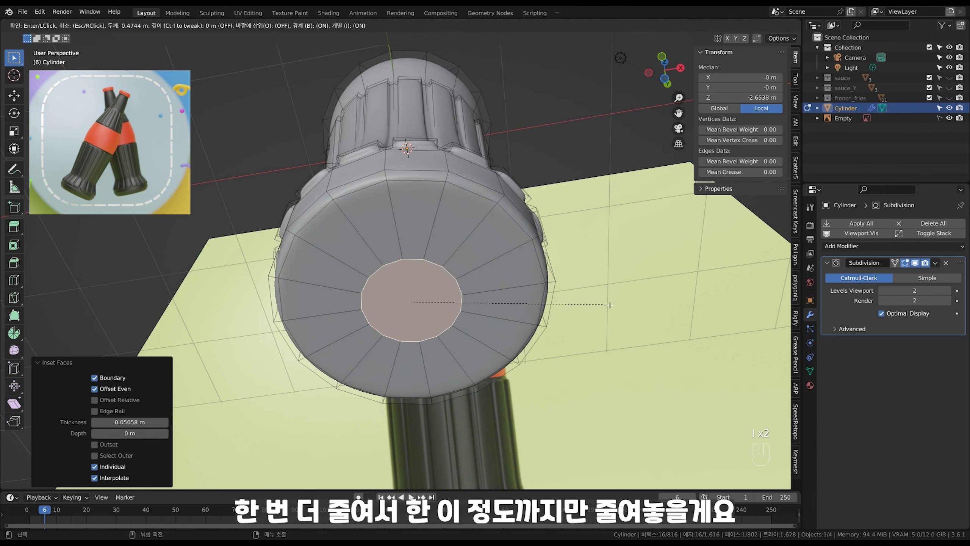
click(590, 311)
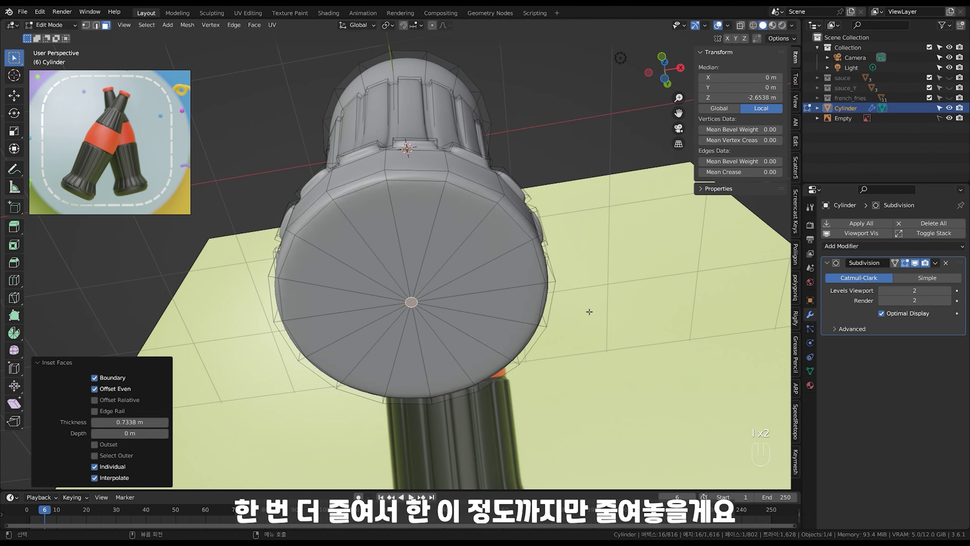
- Move the small centre face of the bottom up along Z by about 0.188 m to hollow the base
middle_drag(535, 255, 499, 347)
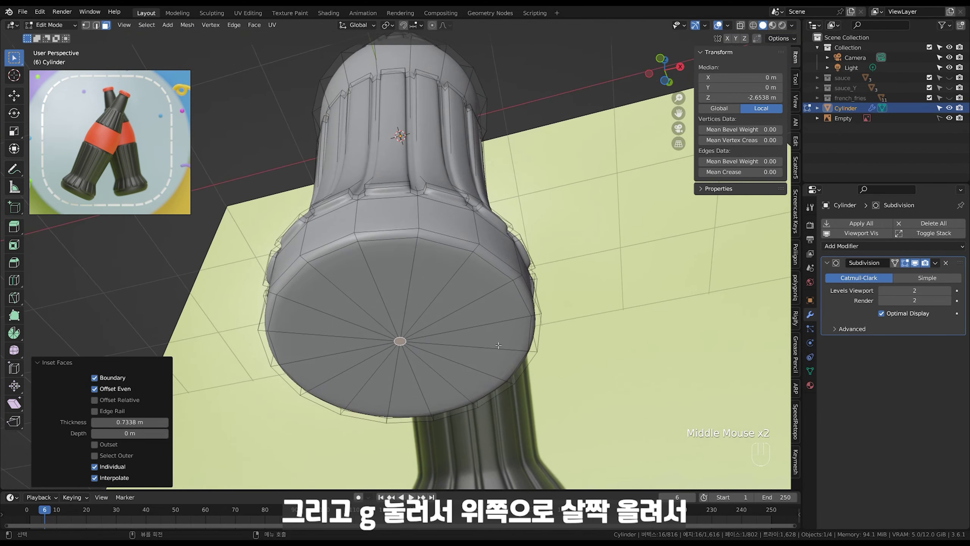
key(g)
key(z)
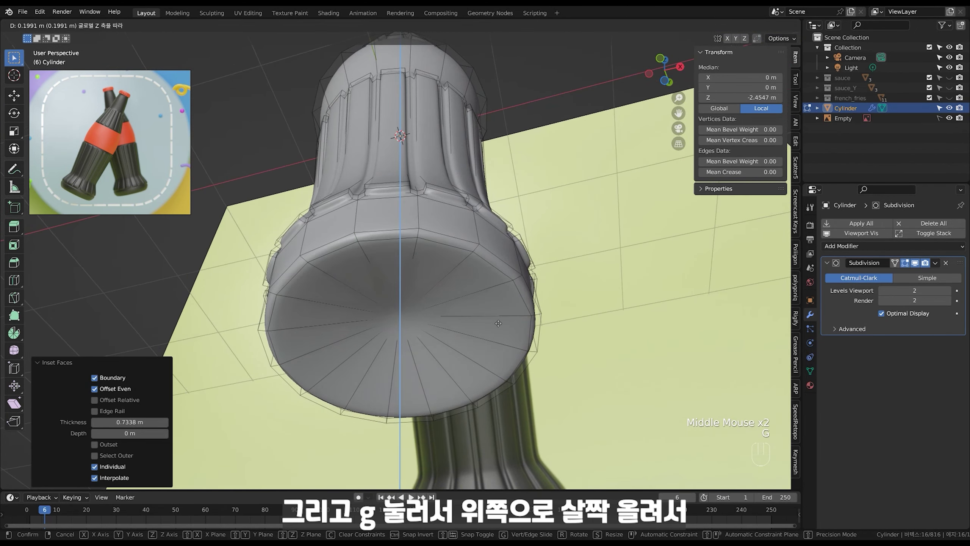
click(498, 324)
middle_drag(466, 297, 475, 338)
ctrl+middle_drag(475, 338, 476, 318)
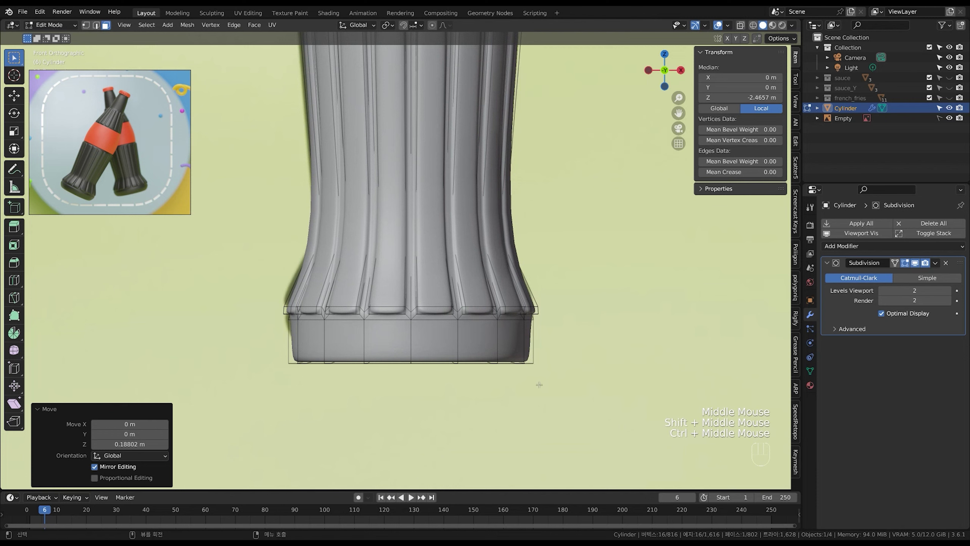
- With X-ray on, select the base's outer bottom edge loop, raise it about 0.095 m along Z and scale it to about 0.89
key(alt+z)
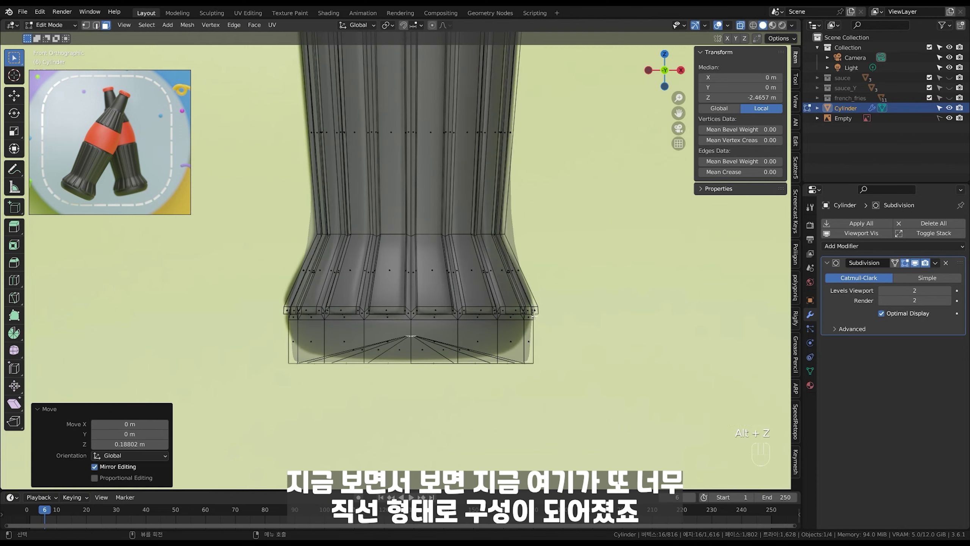
ctrl+middle_drag(542, 367, 570, 381)
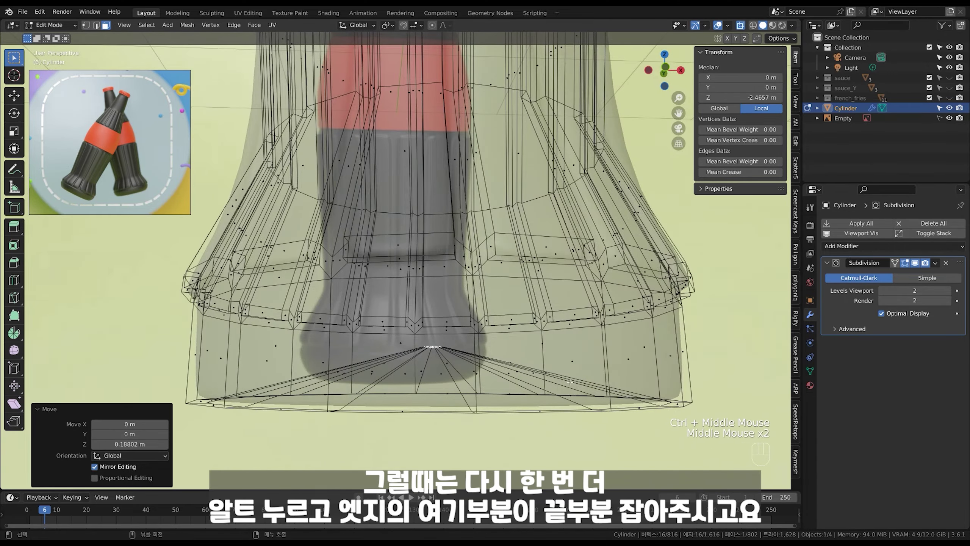
middle_drag(689, 396, 679, 335)
alt+click(671, 391)
key(2)
click(686, 346)
alt+click(645, 406)
middle_drag(637, 406, 619, 393)
mouse_move(600, 359)
ctrl+middle_down()
mouse_move(589, 340)
mouse_move(591, 363)
ctrl+middle_up()
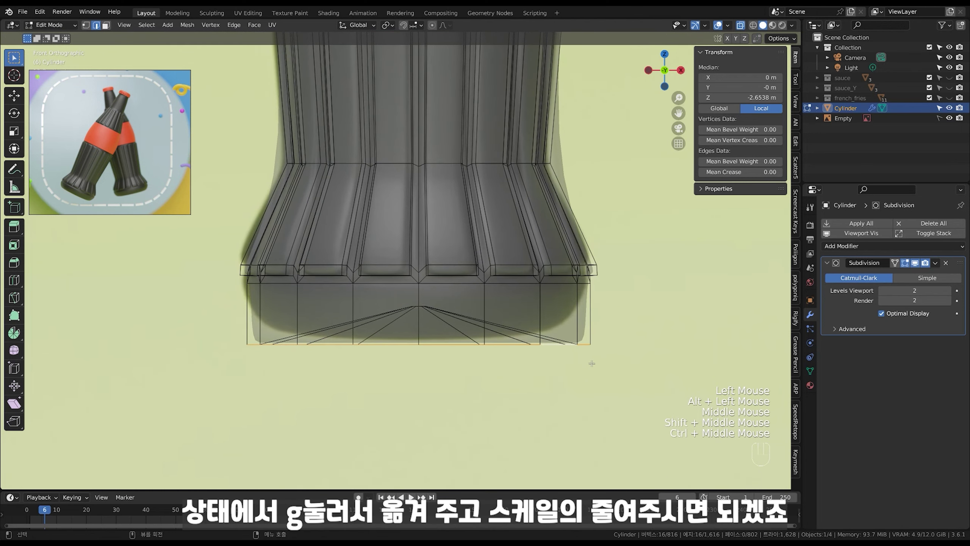
key(g)
key(z)
click(594, 343)
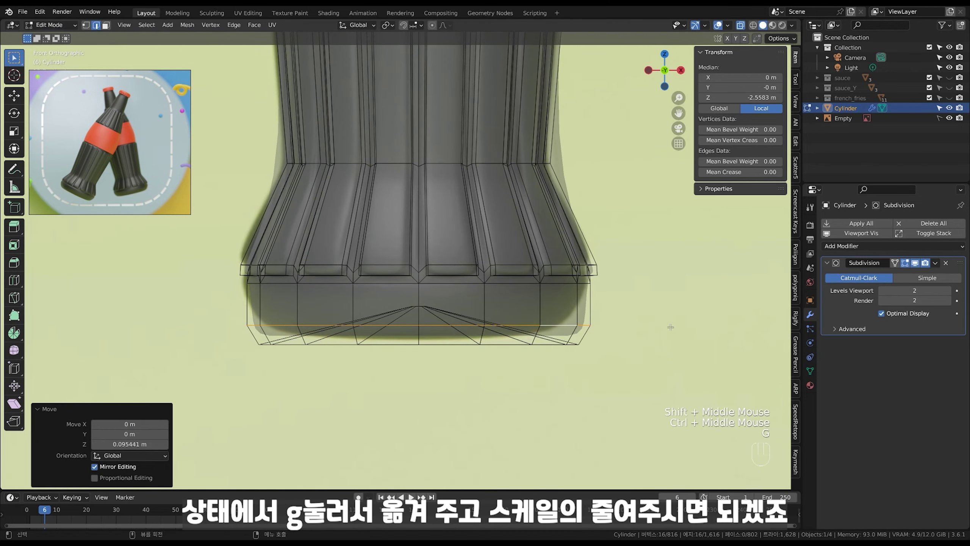
key(s)
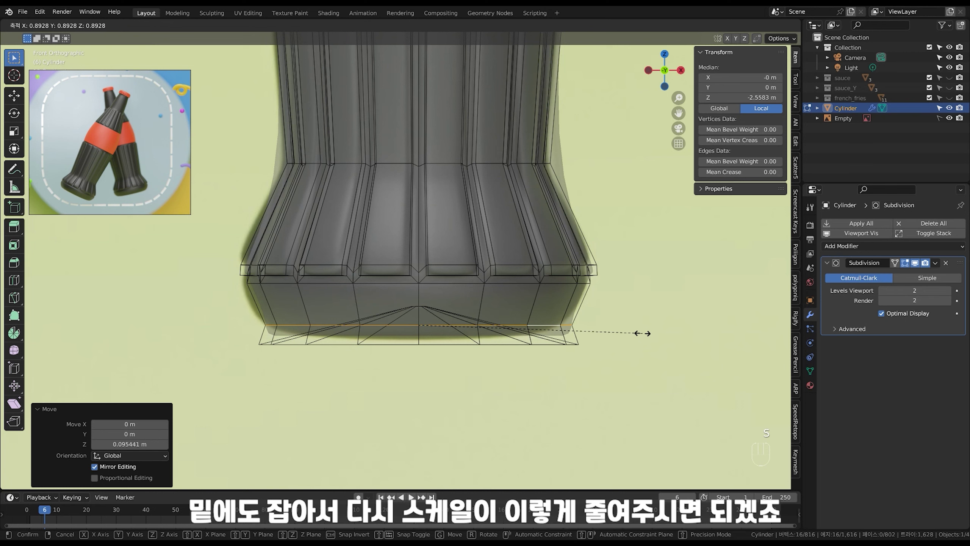
click(642, 333)
- Scale the lowest edge loop of the base to about 0.8, return to Object Mode and turn X-ray off
alt+click(573, 345)
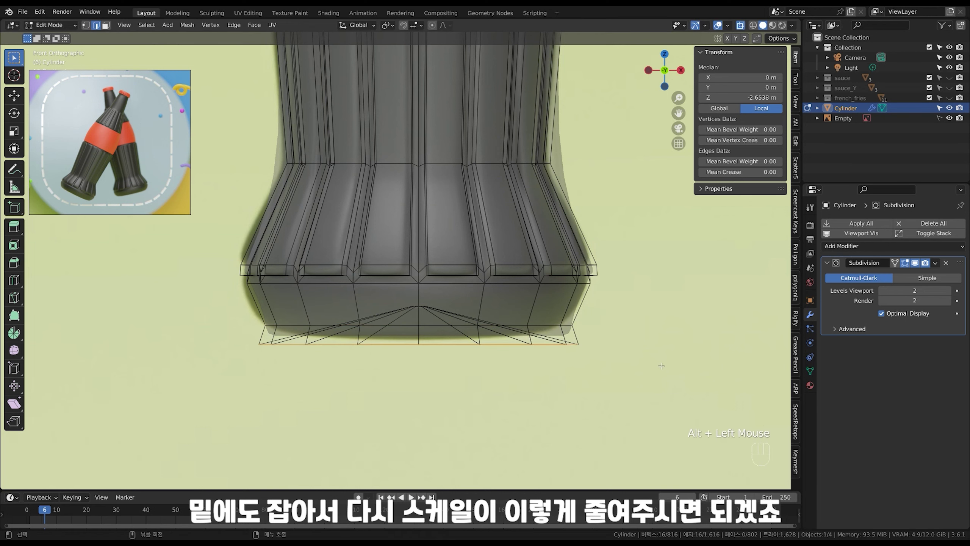
key(s)
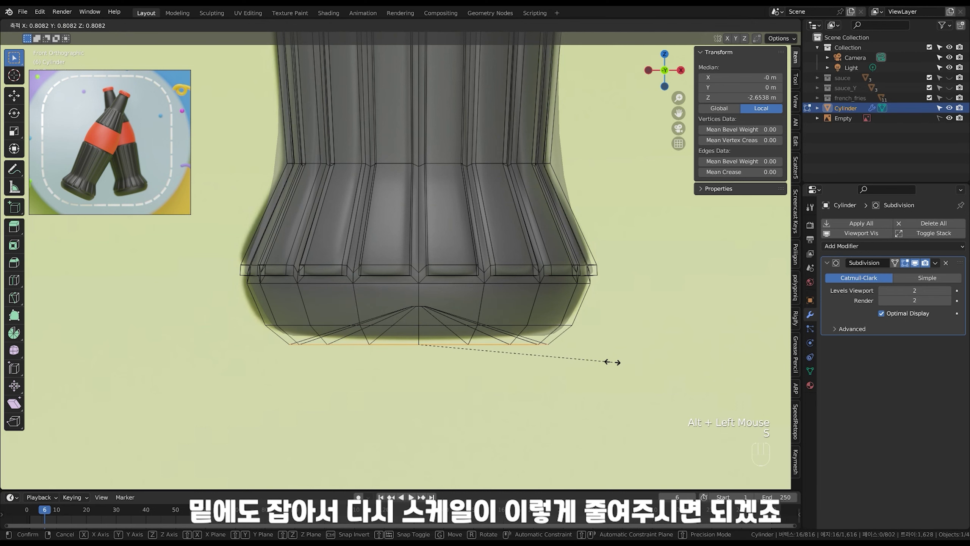
click(609, 361)
ctrl+middle_drag(607, 360, 539, 360)
key(Tab)
shift+middle_drag(530, 316, 512, 398)
key(alt+z)
ctrl+middle_drag(512, 397, 505, 423)
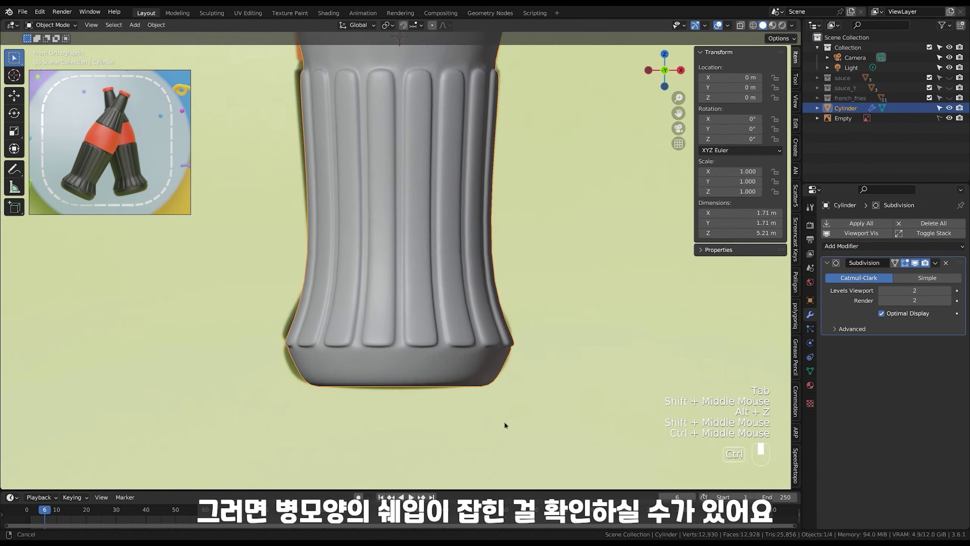
- Select the top face of the bottle neck in Edit Mode and inset it by about 0.033 m
shift+middle_drag(498, 258, 475, 367)
shift+middle_drag(474, 237, 479, 310)
shift+middle_drag(470, 166, 472, 191)
shift+middle_drag(472, 191, 462, 211)
click(433, 239)
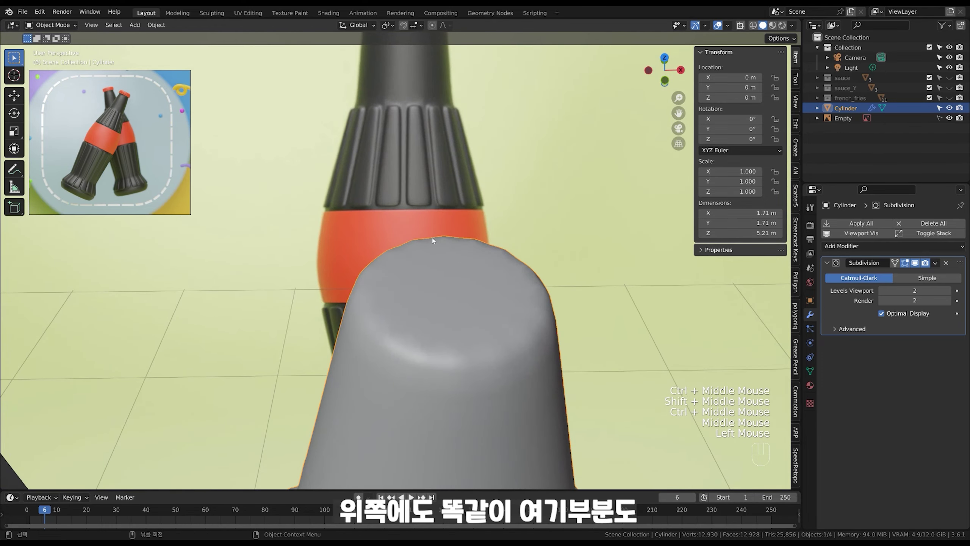
key(shift)
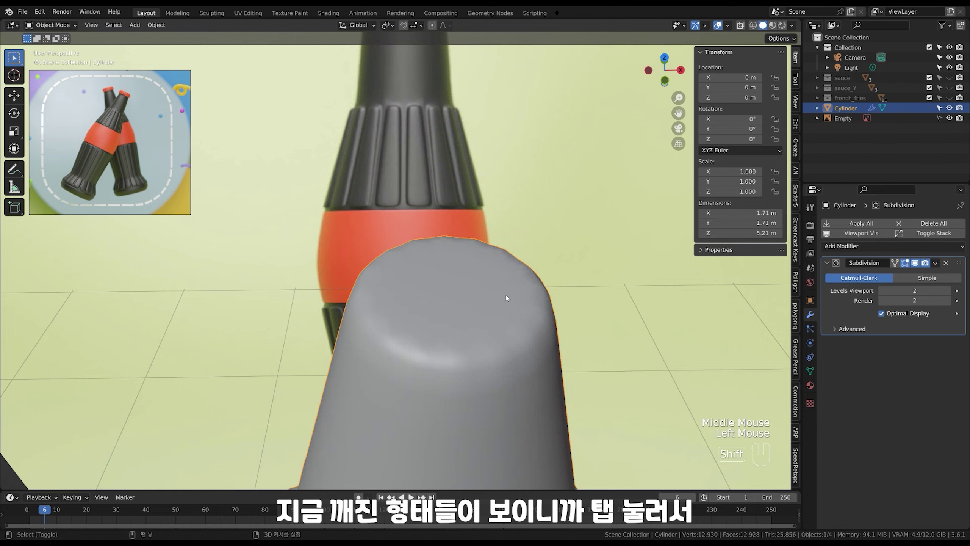
shift+middle_drag(506, 295, 505, 281)
key(Tab)
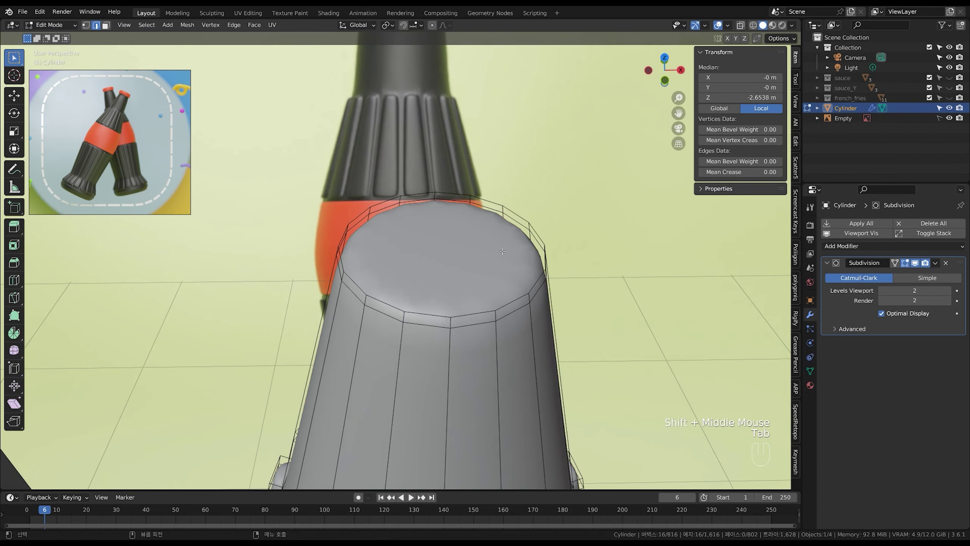
key(3)
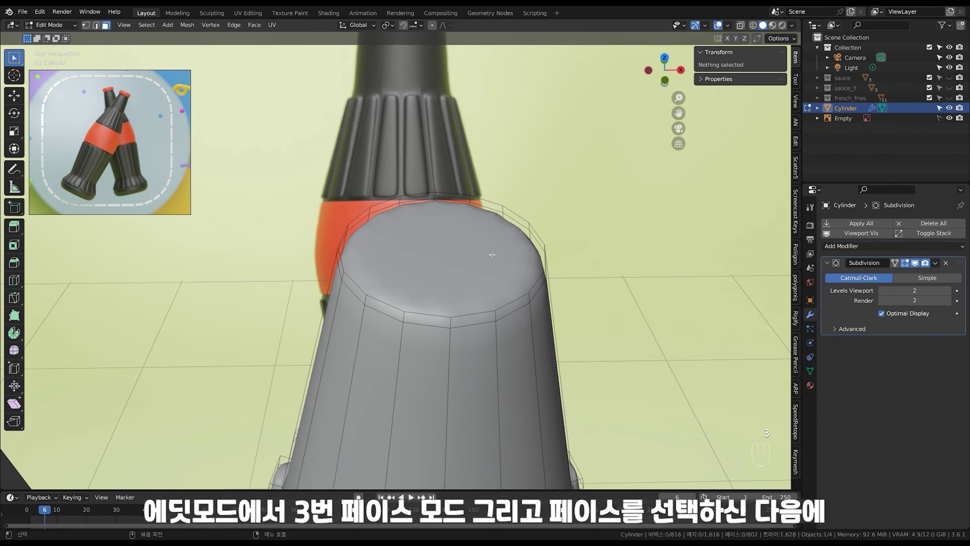
click(505, 259)
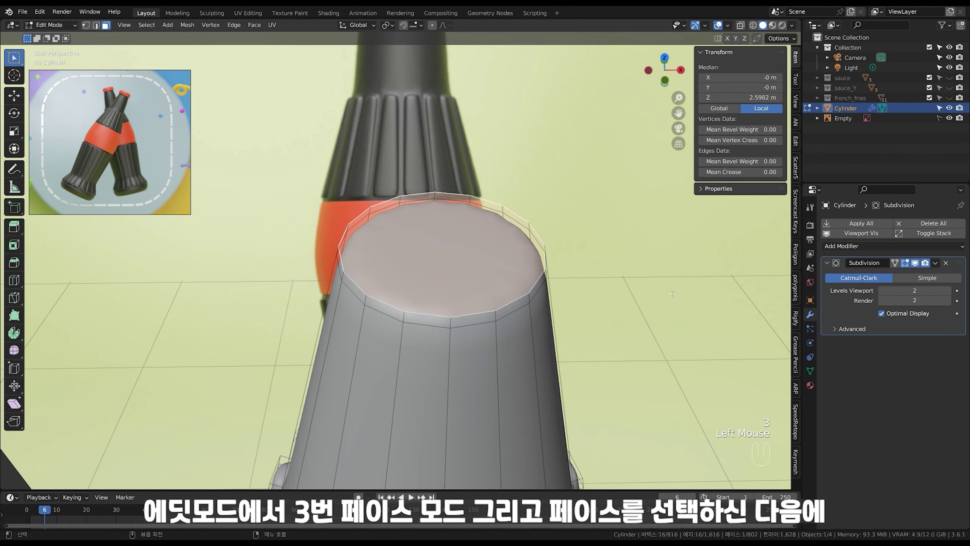
key(i)
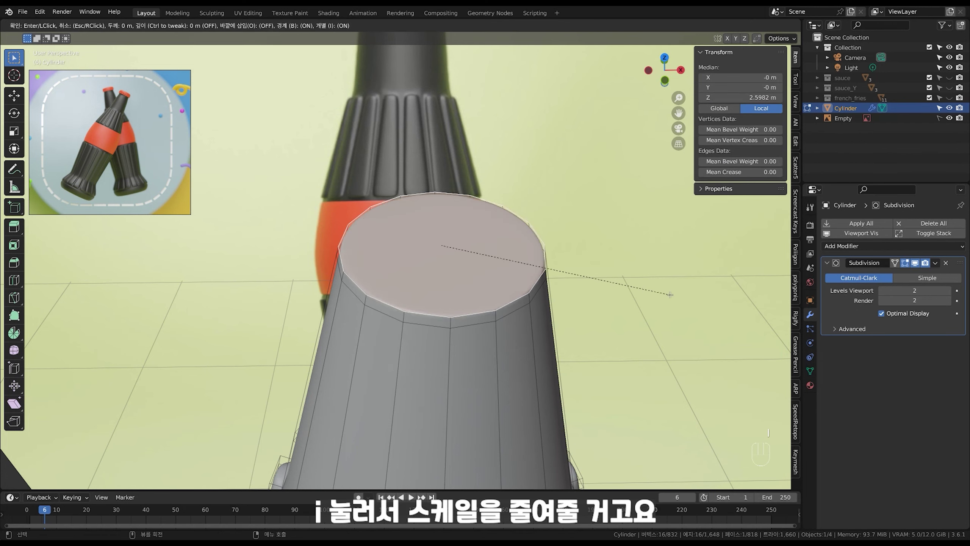
key(shift)
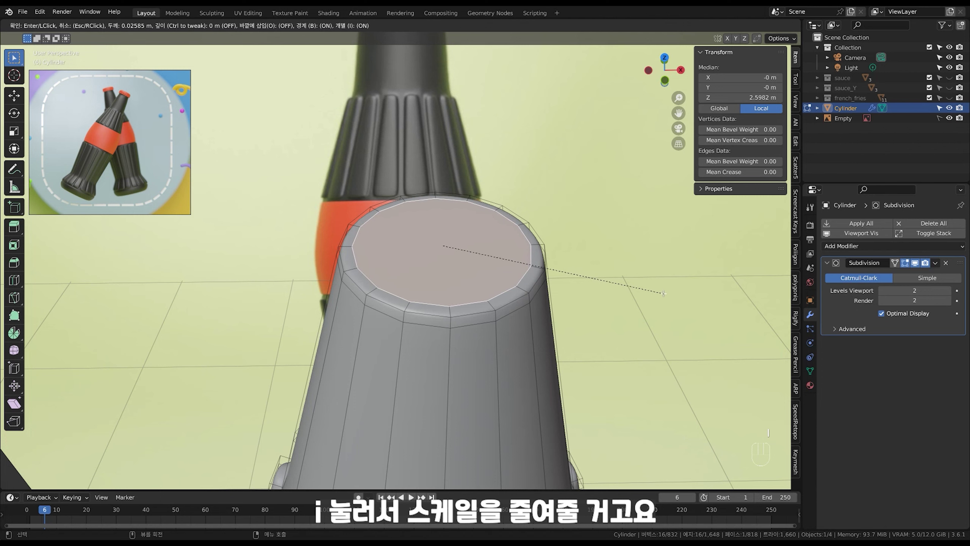
click(661, 294)
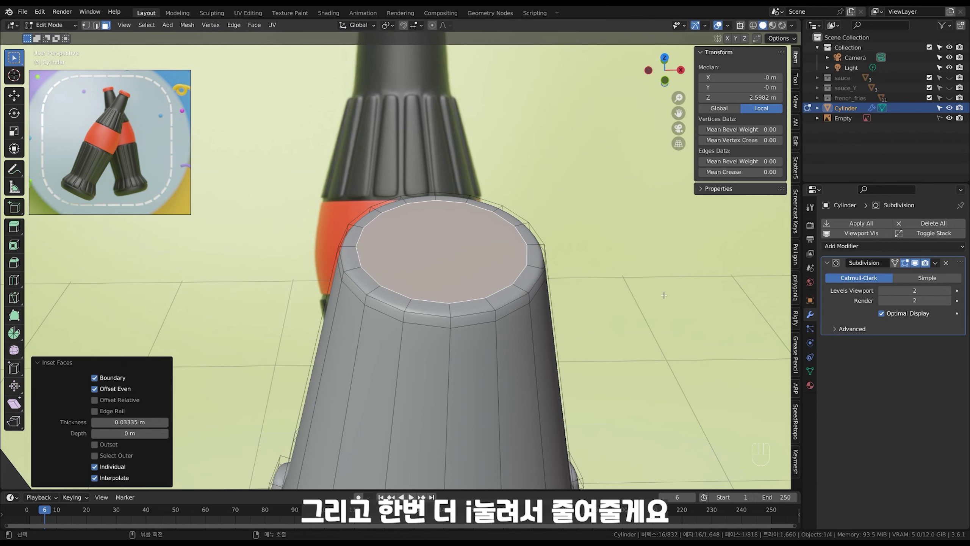
- Inset the neck's top face again by about 0.122 m down to a small centre face, and return to Object Mode
key(i)
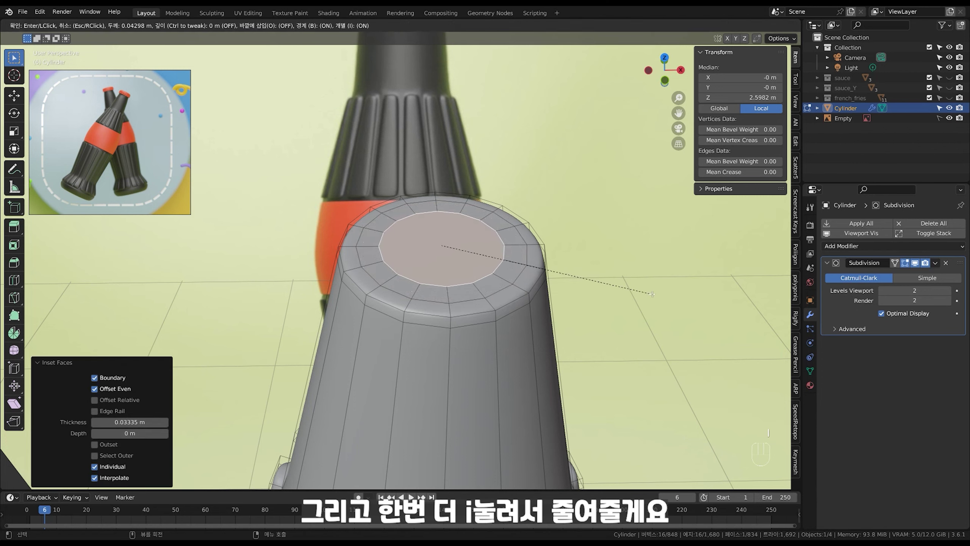
key(shift)
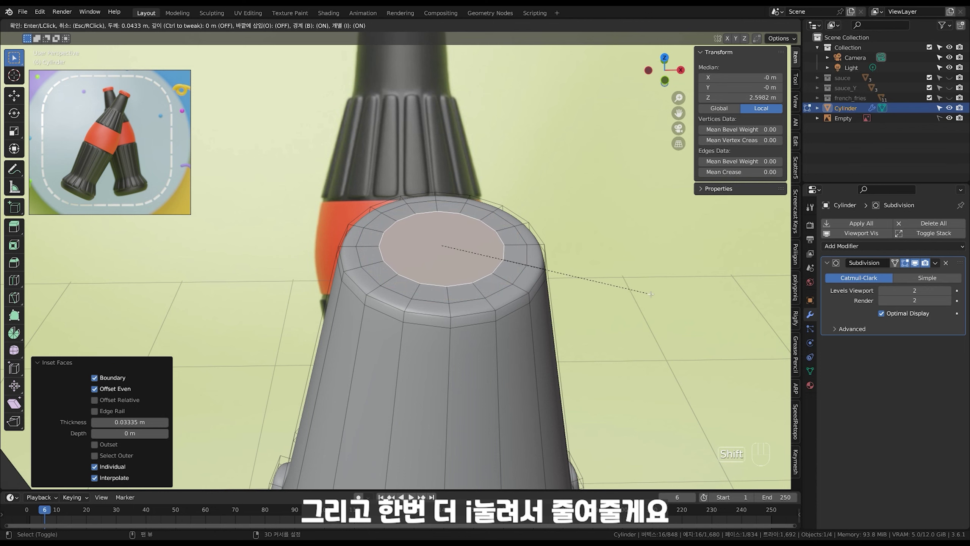
click(450, 254)
ctrl+middle_drag(449, 255, 382, 133)
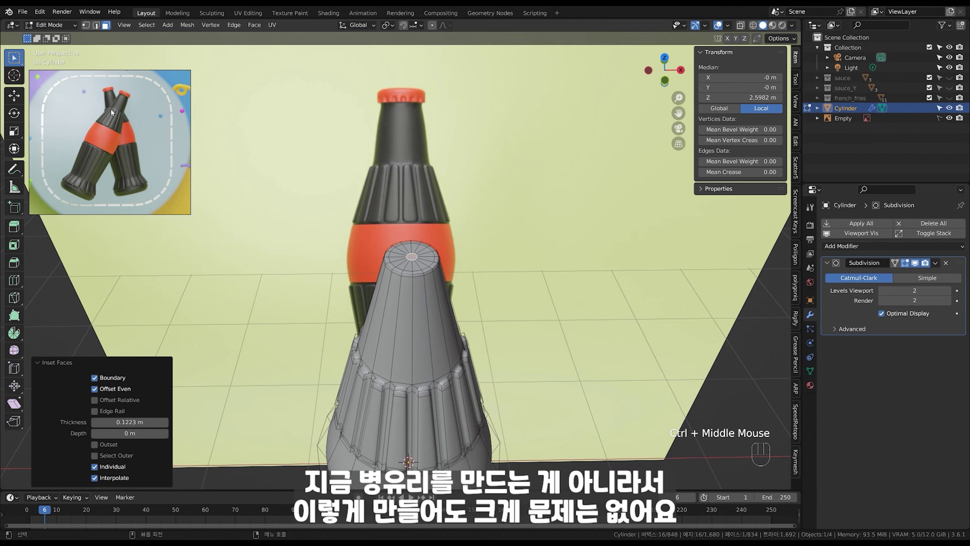
shift+middle_drag(493, 264, 406, 131)
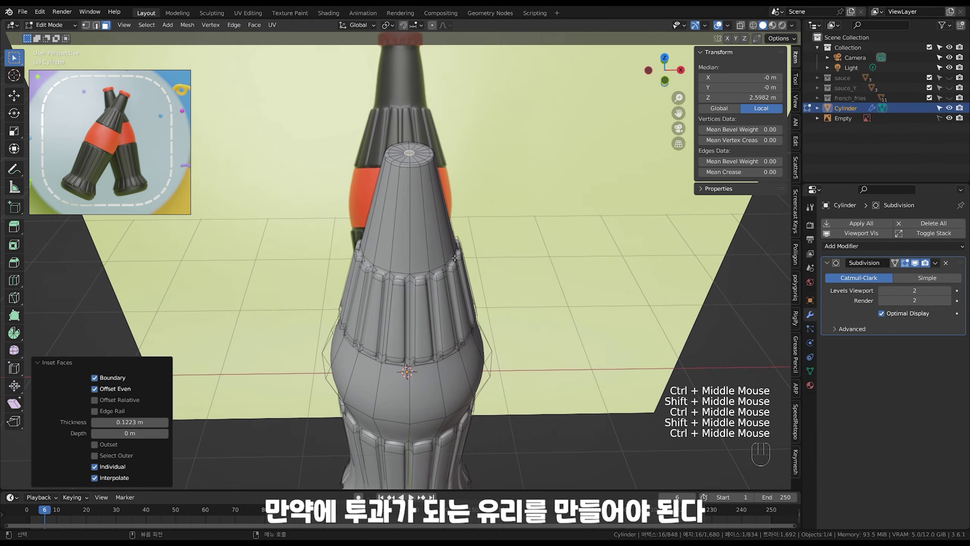
ctrl+middle_drag(371, 257, 401, 111)
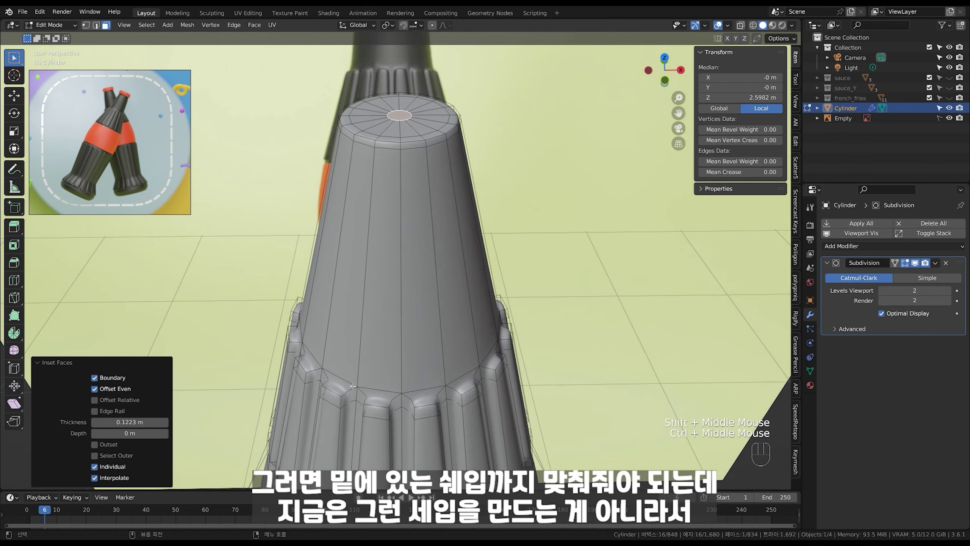
shift+middle_drag(352, 386, 354, 370)
ctrl+middle_drag(397, 145, 382, 244)
key(Tab)
- In Edit Mode with face selection and X-ray on, select all faces around the bottle's smooth bulging middle band
ctrl+middle_drag(382, 245, 279, 169)
click(443, 219)
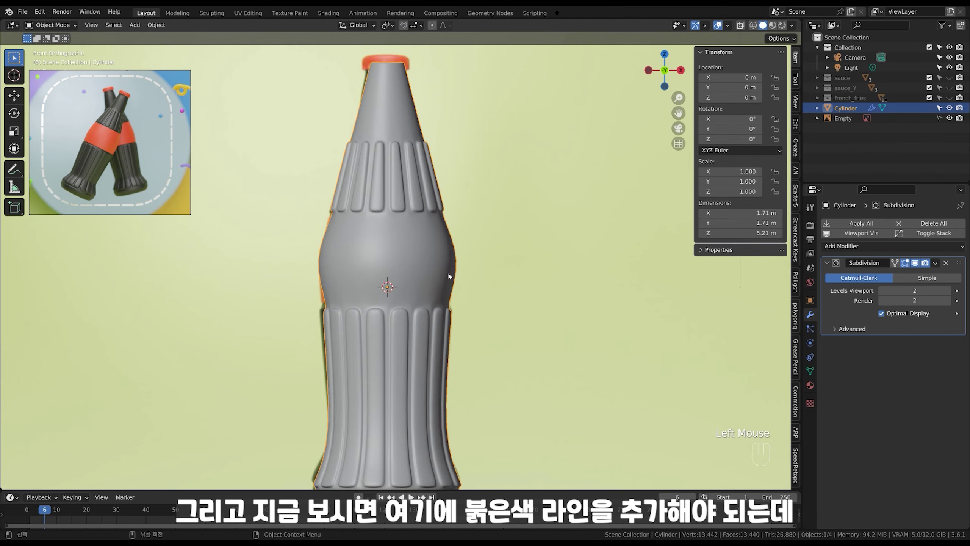
ctrl+middle_drag(449, 275, 453, 248)
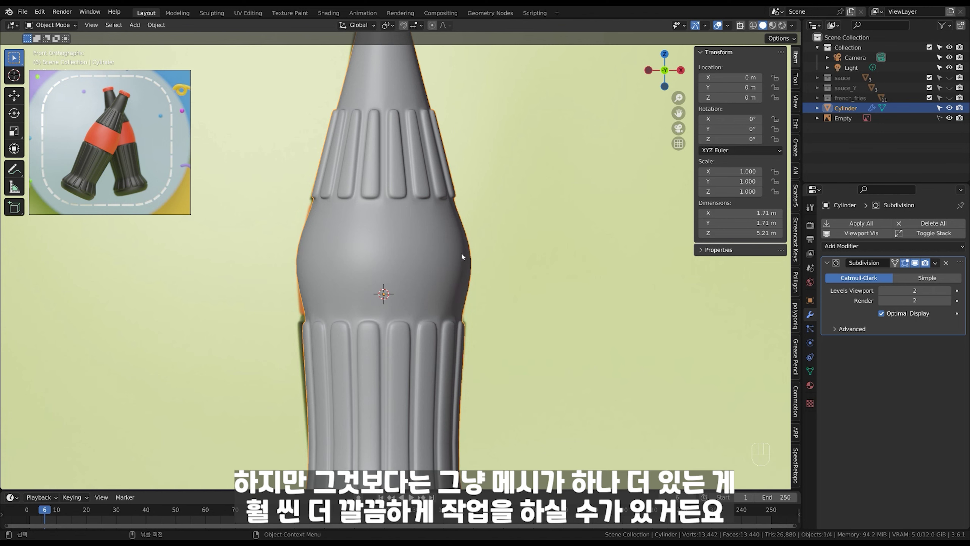
shift+middle_drag(456, 302, 481, 281)
click(478, 273)
key(Tab)
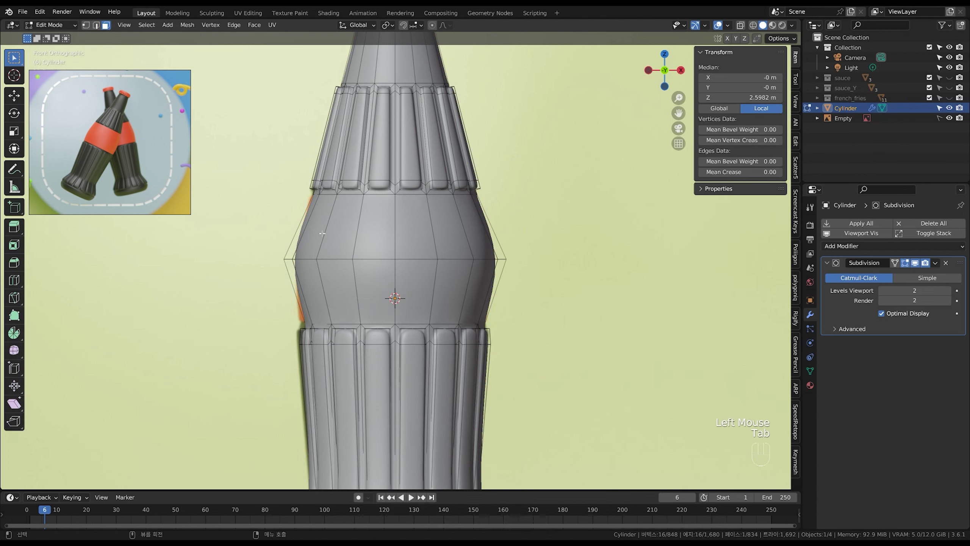
key(3)
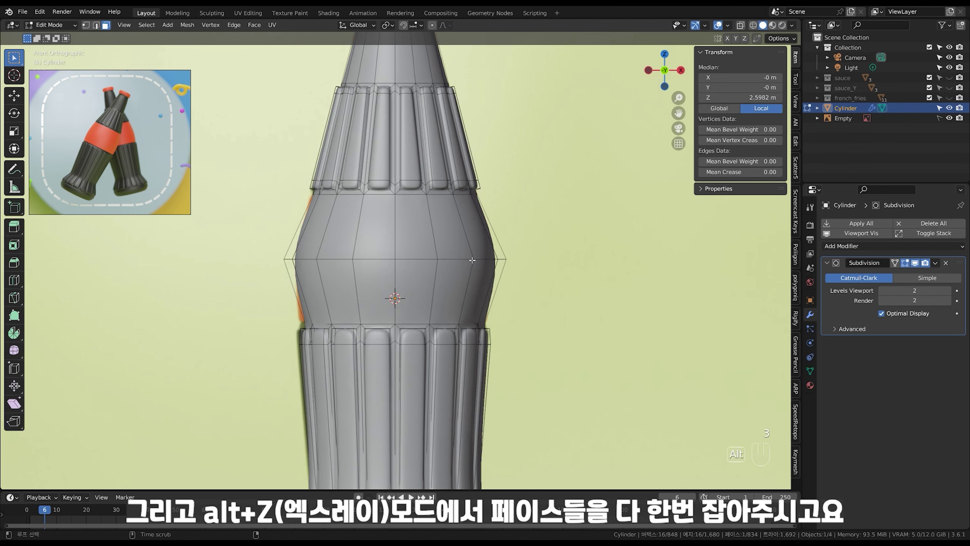
key(alt+z)
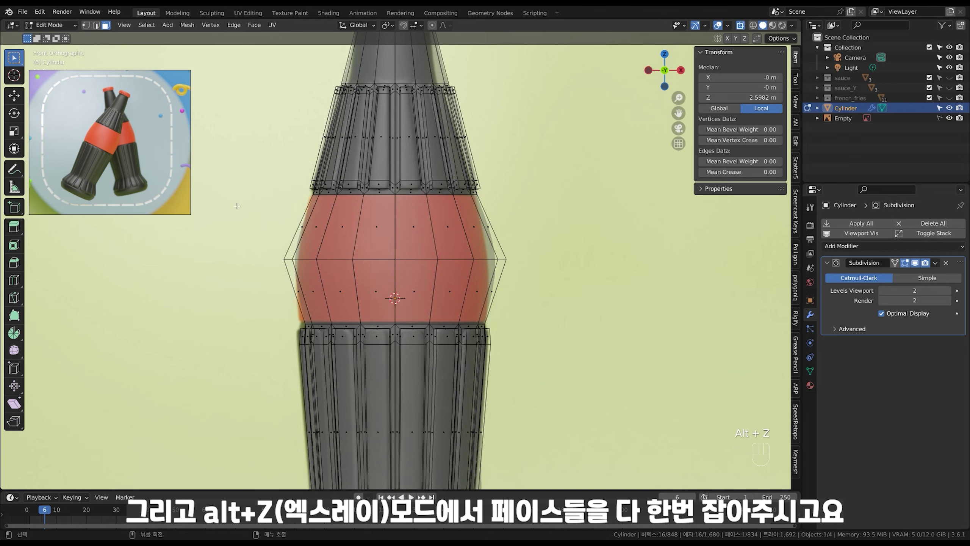
drag(239, 205, 546, 301)
- Duplicate the selected band faces in place and separate the selection into its own object
key(shift+d)
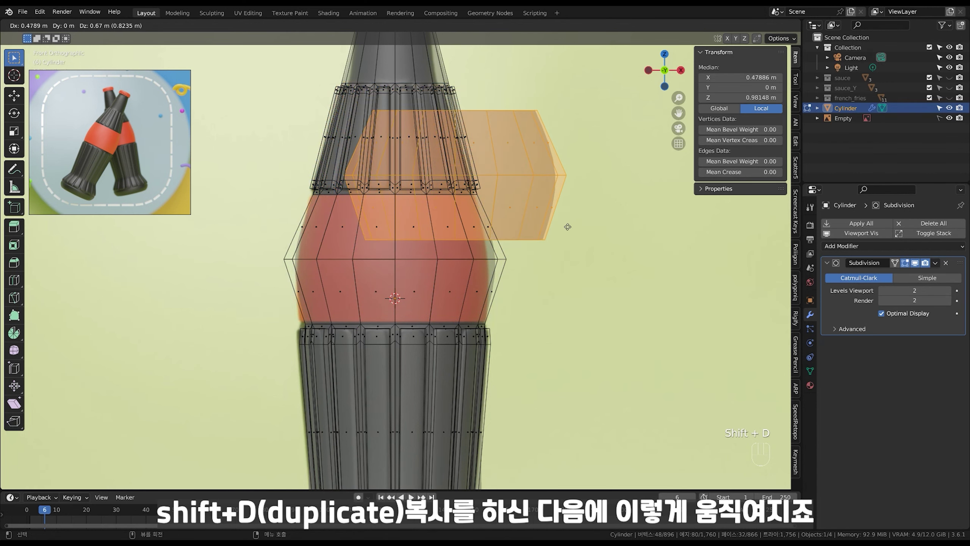
right_click(533, 201)
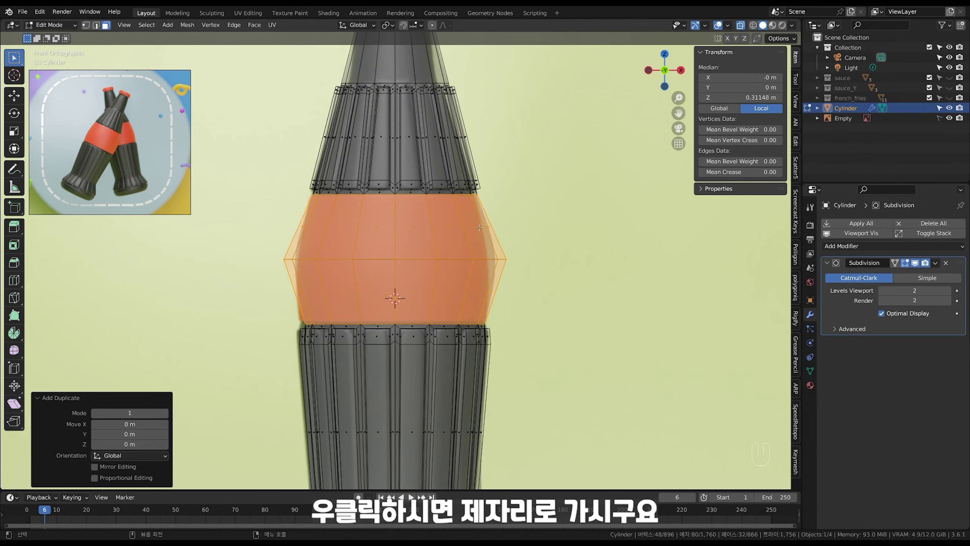
key(p)
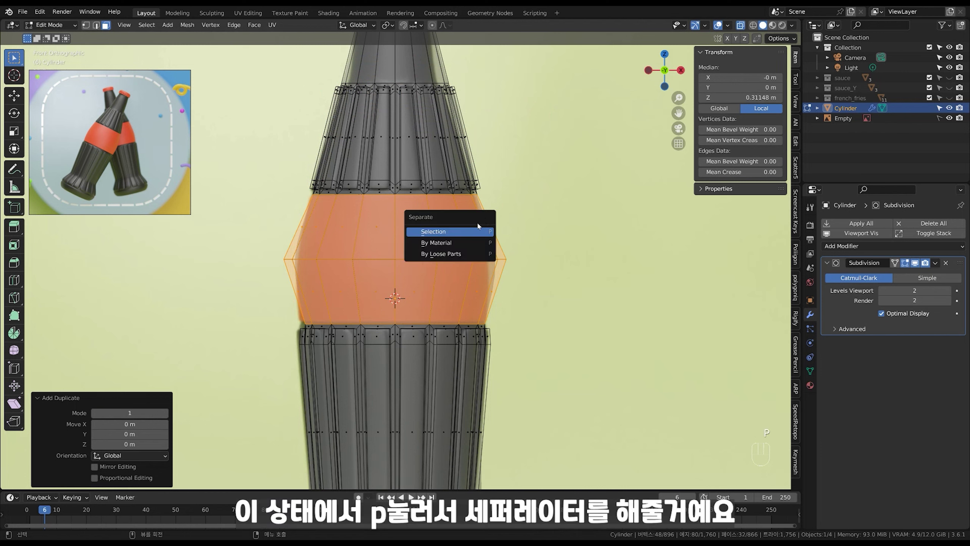
click(439, 233)
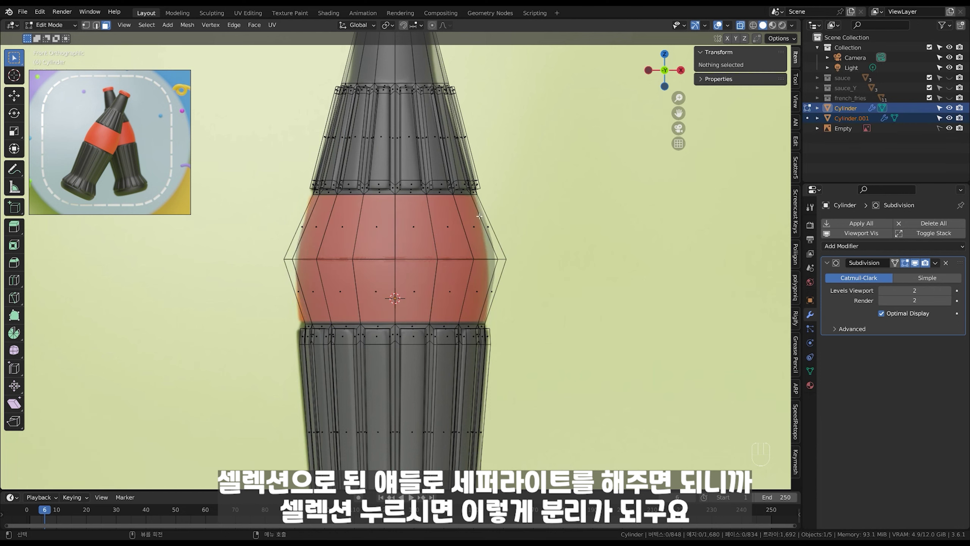
- Return to Object Mode and turn X-ray off
key(Tab)
click(487, 231)
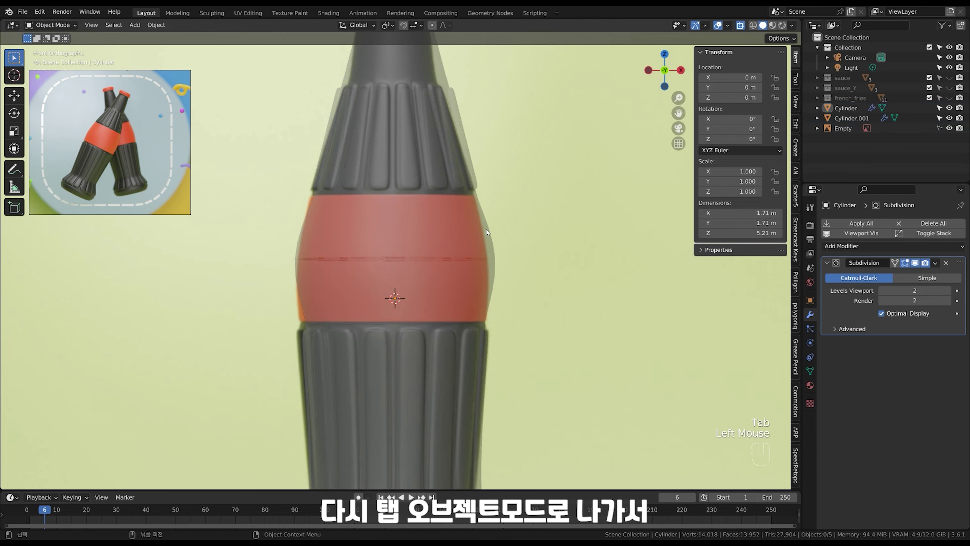
alt+click(485, 234)
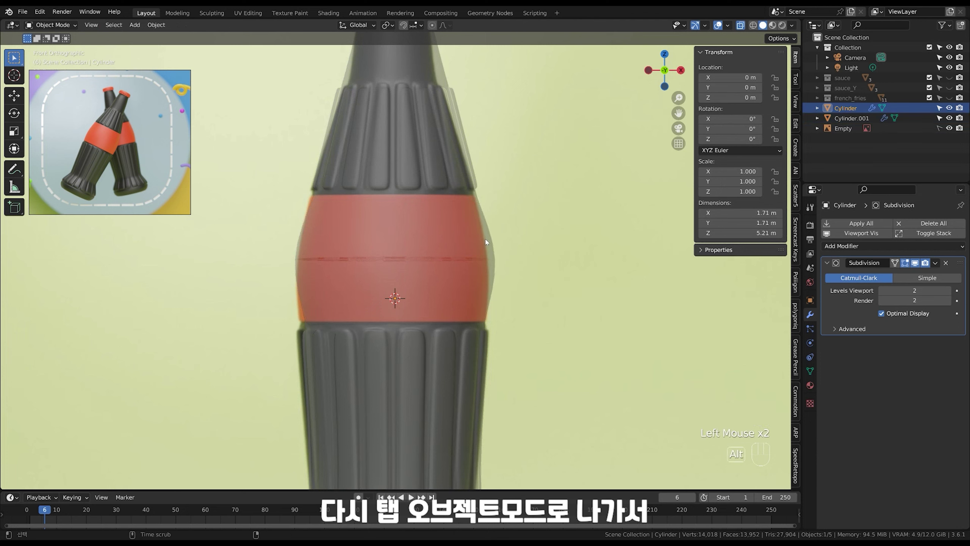
key(alt+z)
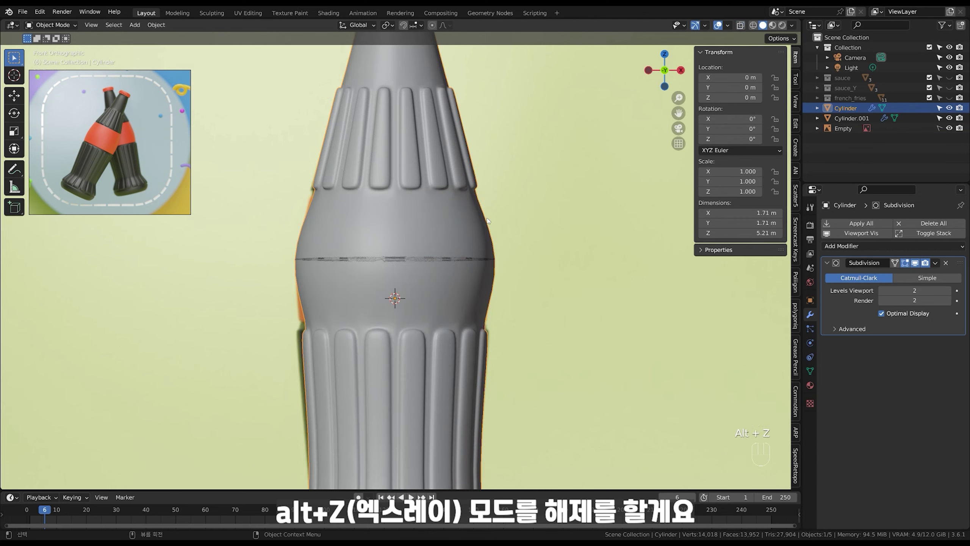
click(479, 244)
click(473, 263)
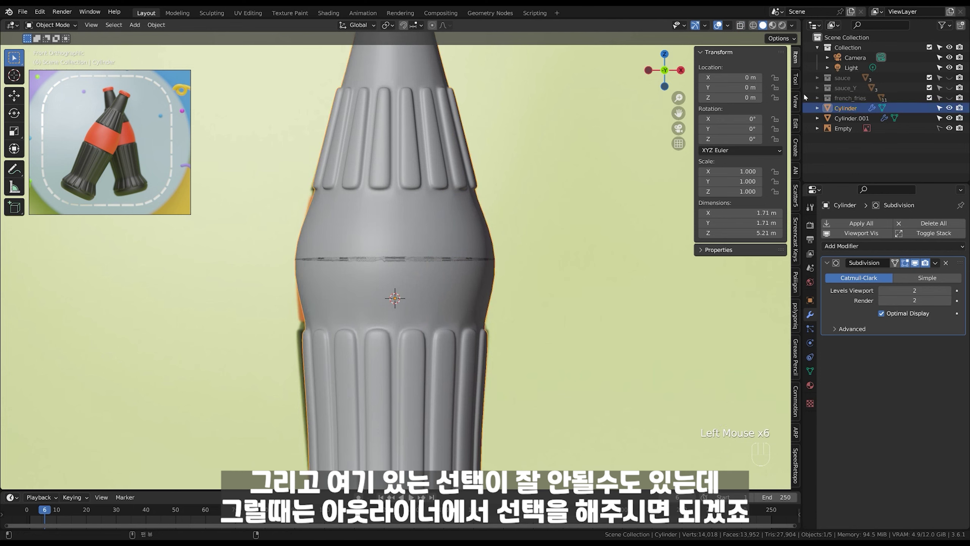
- Add a Solidify modifier to the separated label band, place it above Subdivision and set its thickness to -0.043 m
click(851, 118)
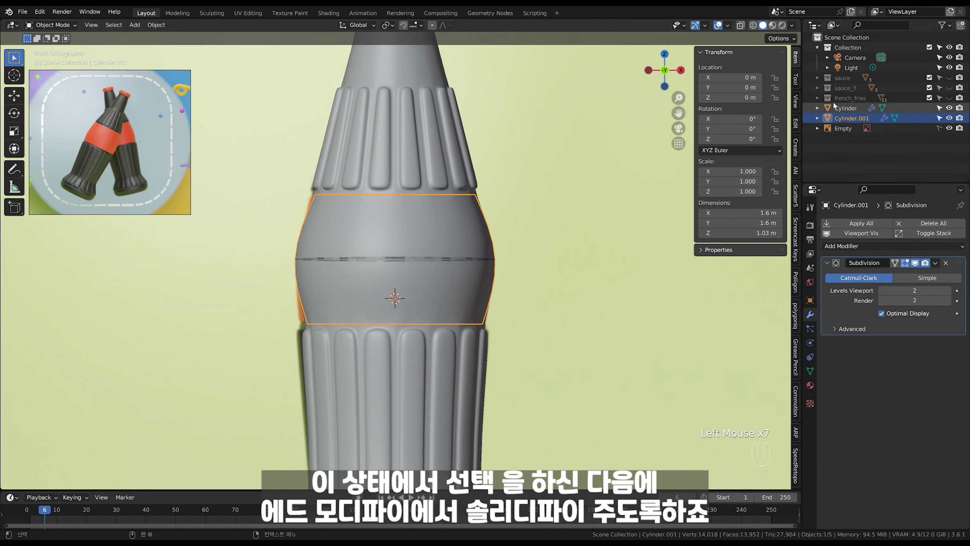
click(852, 247)
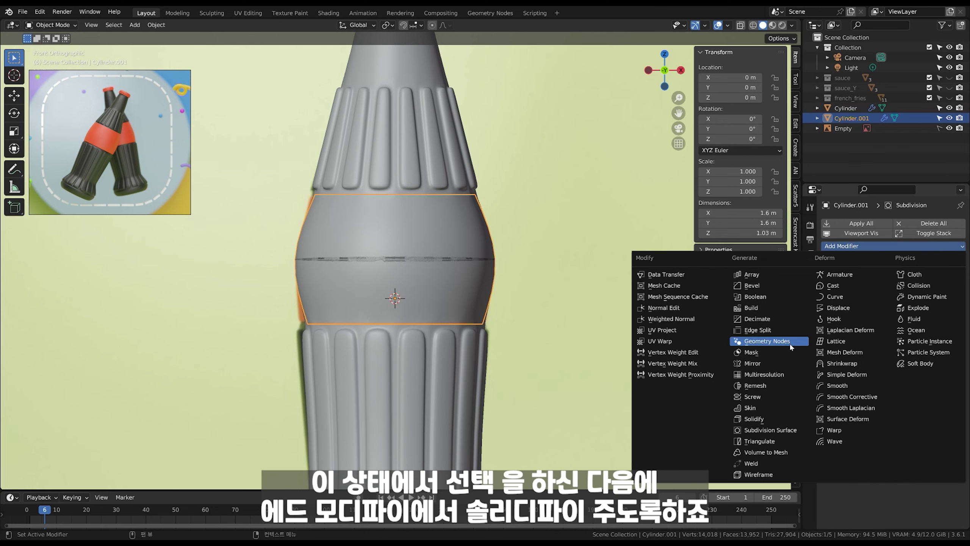
click(772, 420)
drag(961, 345, 962, 340)
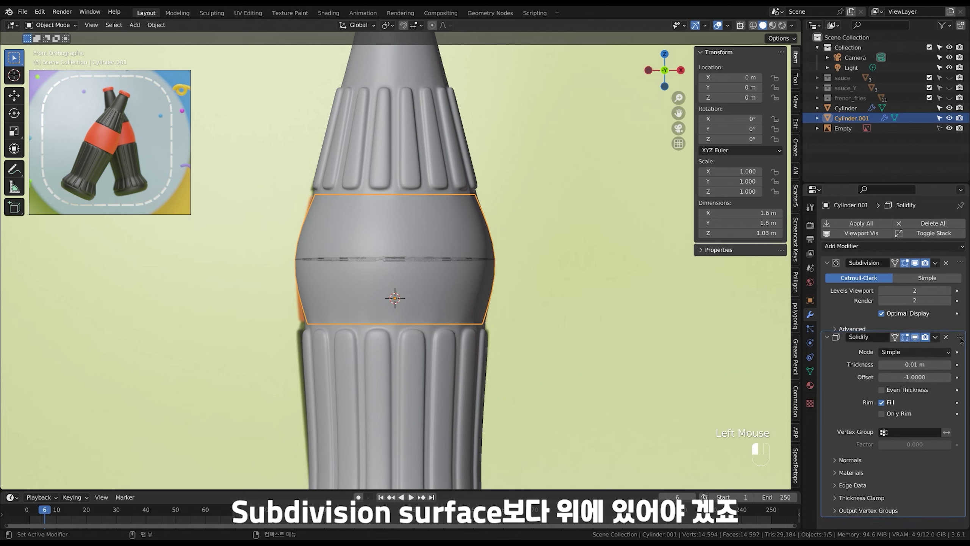
drag(961, 346, 954, 216)
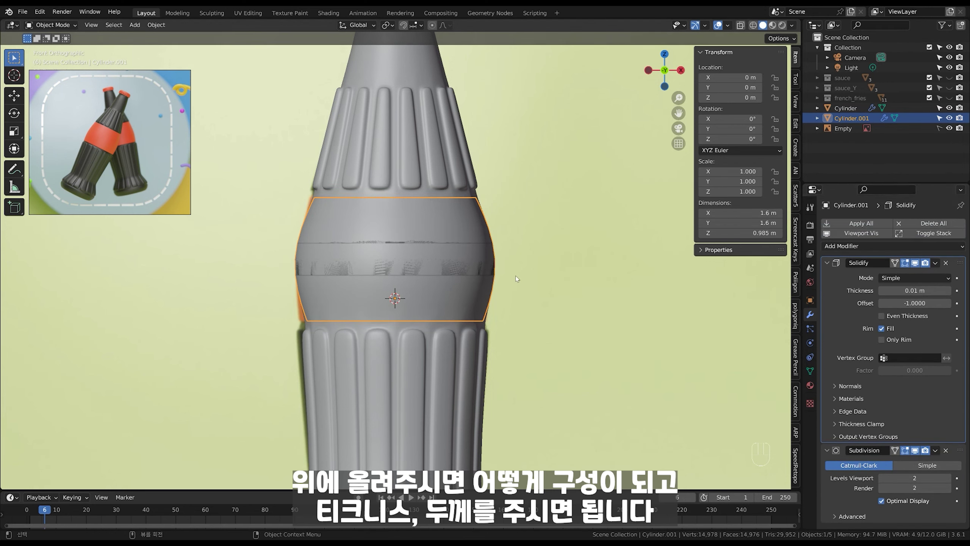
shift+drag(919, 291, 909, 291)
click(541, 233)
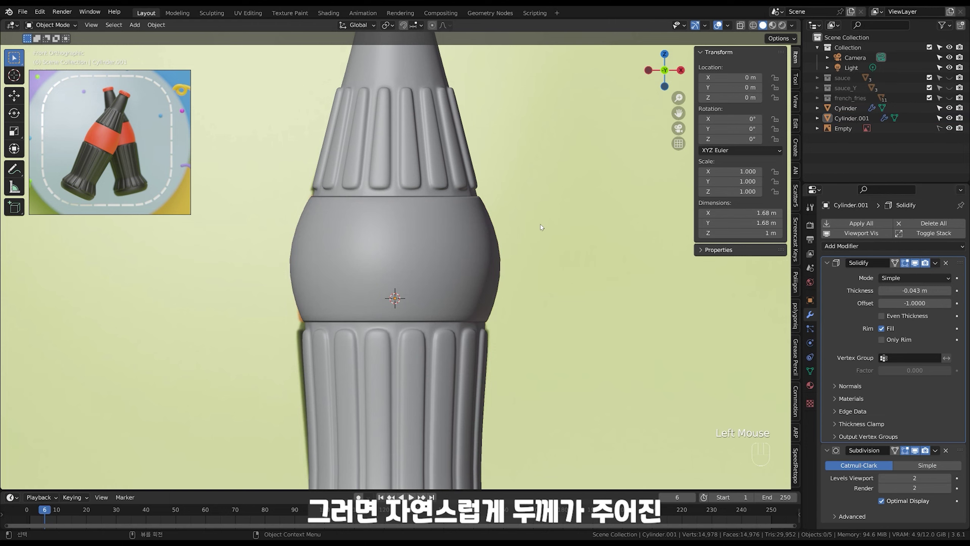
- Examine the thickened label band and the bottle body beneath it, from close up and as a whole
middle_drag(543, 228, 454, 314)
click(454, 278)
mouse_move(454, 315)
middle_down()
mouse_move(457, 306)
mouse_move(449, 309)
middle_up()
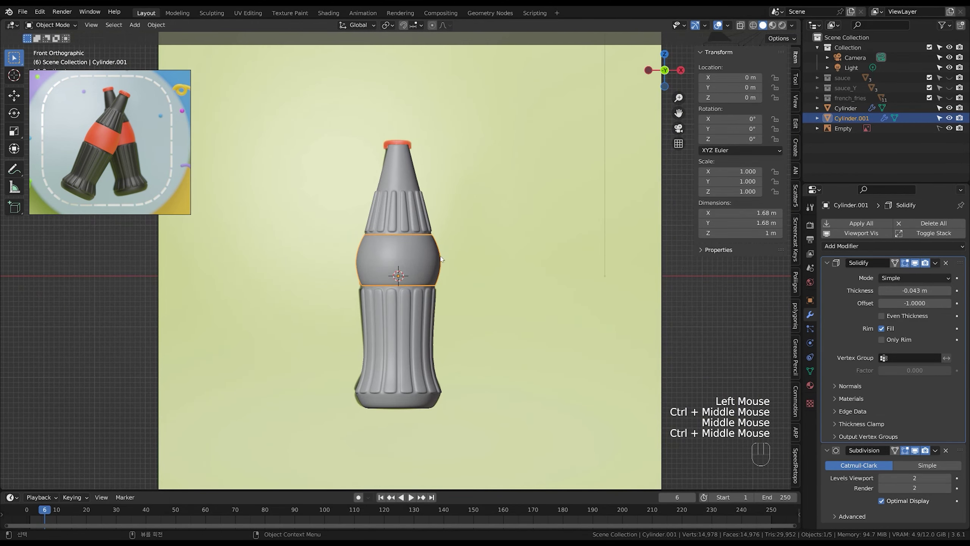
shift+middle_drag(437, 237, 440, 257)
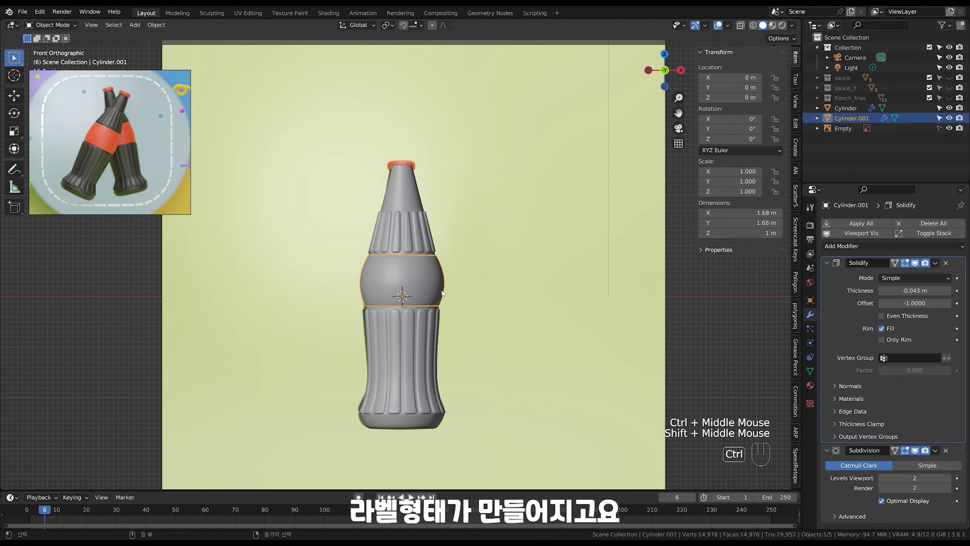
ctrl+middle_drag(442, 293, 443, 227)
click(442, 223)
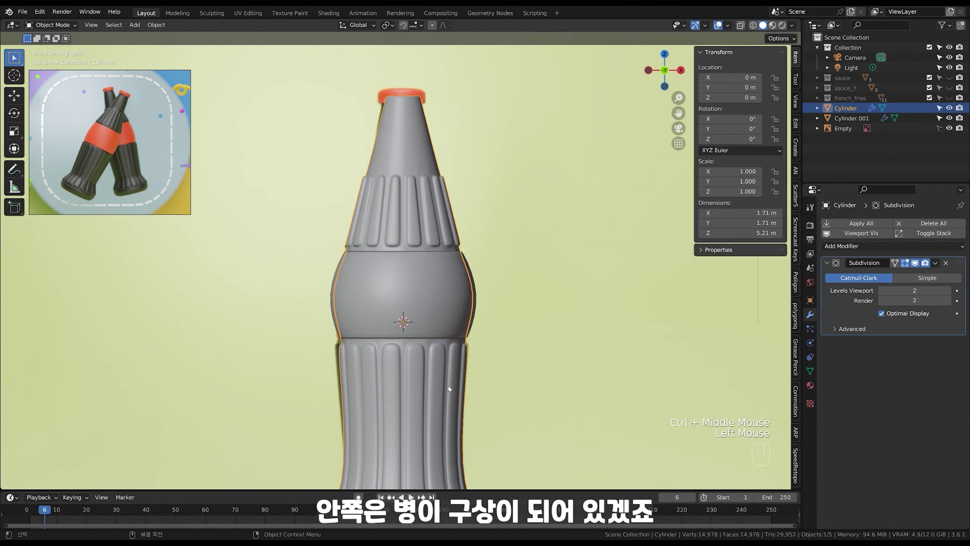
shift+middle_drag(454, 350, 458, 330)
mouse_move(457, 330)
middle_down()
mouse_move(457, 353)
mouse_move(456, 328)
middle_up()
ctrl+middle_drag(457, 264, 455, 336)
ctrl+middle_drag(455, 336, 446, 248)
ctrl+middle_drag(445, 248, 487, 260)
- Add a 16-vertex mesh cylinder and raise it about 2.52 m along Z to the bottle's mouth
click(487, 264)
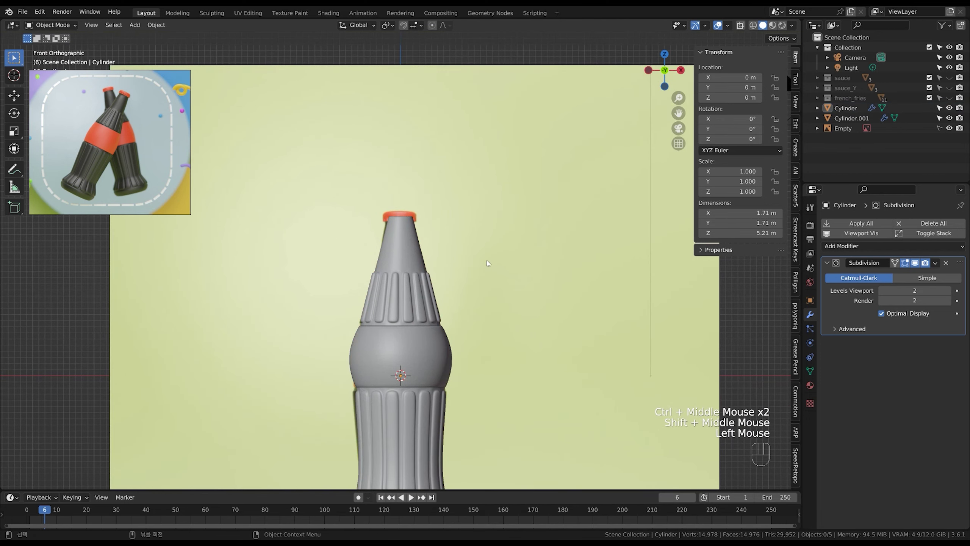
key(shift+a)
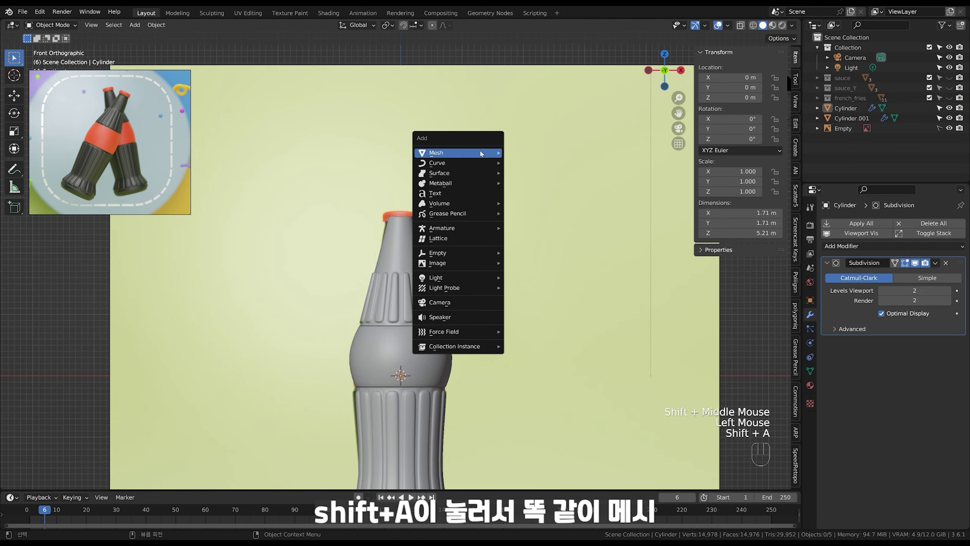
mouse_move(482, 156)
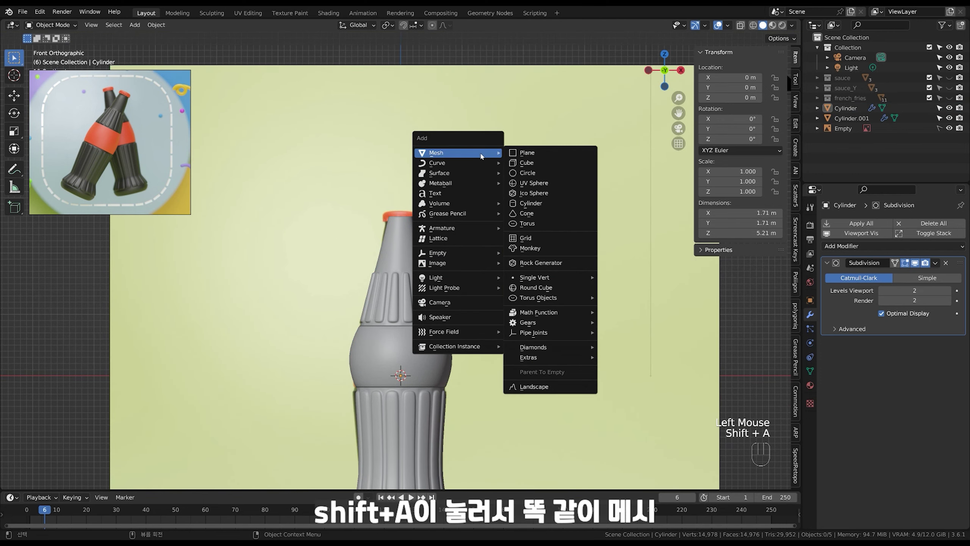
click(561, 203)
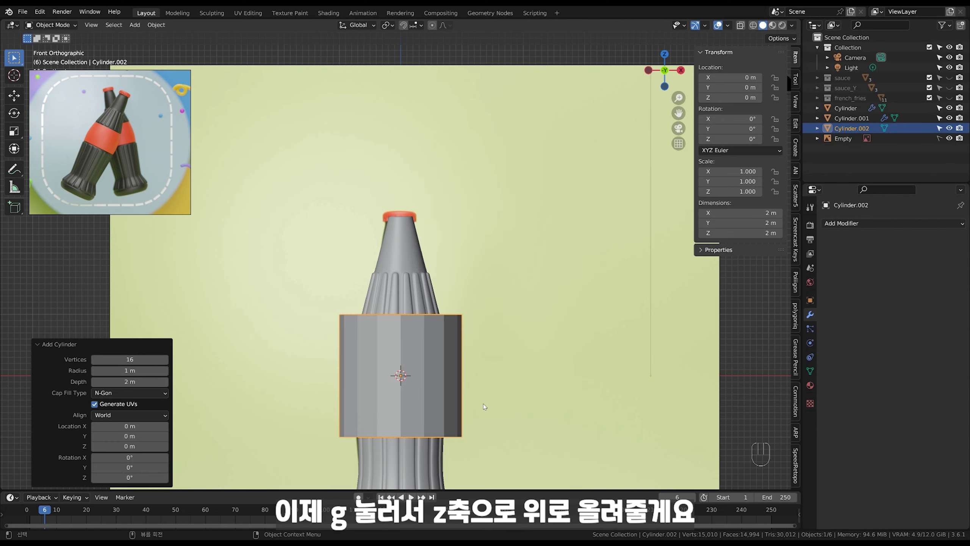
key(g)
key(z)
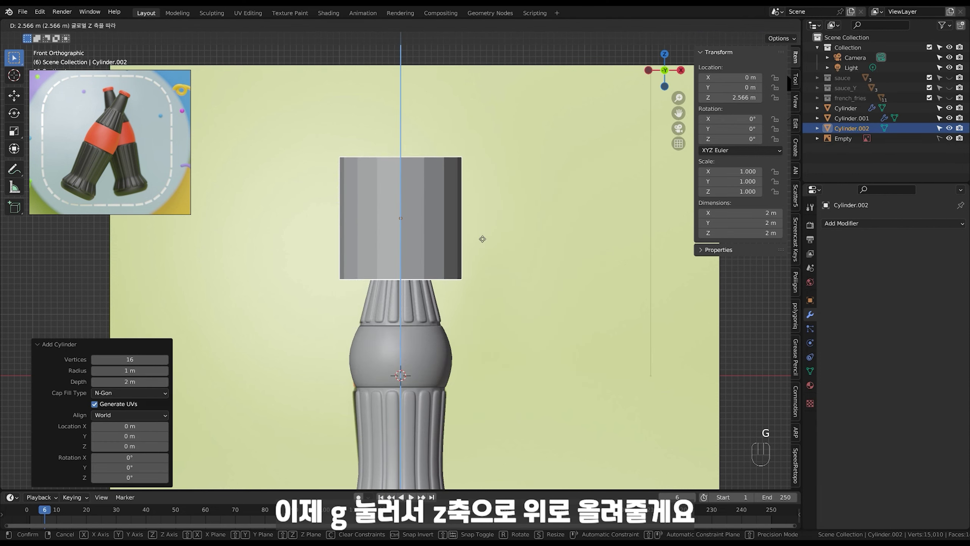
click(487, 238)
- Turn X-ray on and scale the new cylinder uniformly to about 0.29 to approximate the cap's width
key(alt+z)
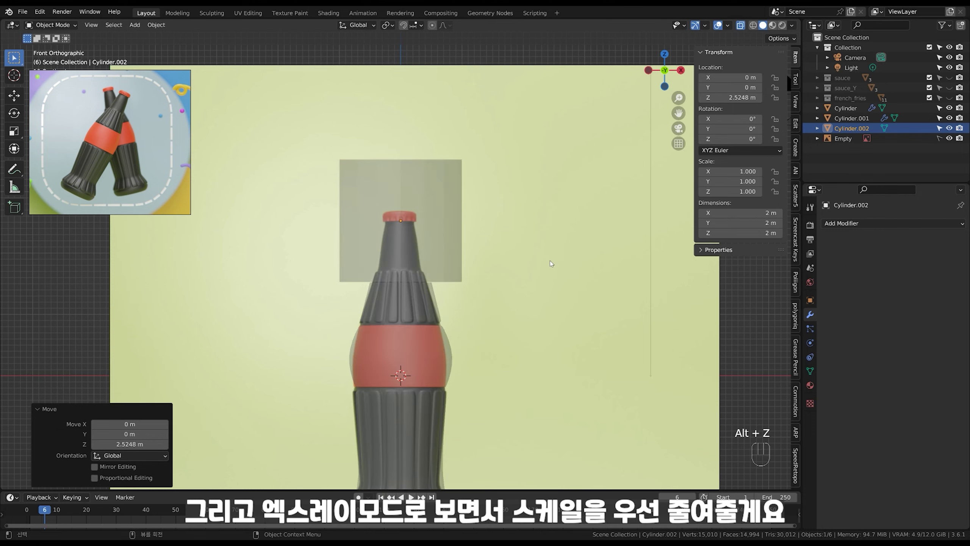
ctrl+middle_drag(550, 261, 596, 245)
key(s)
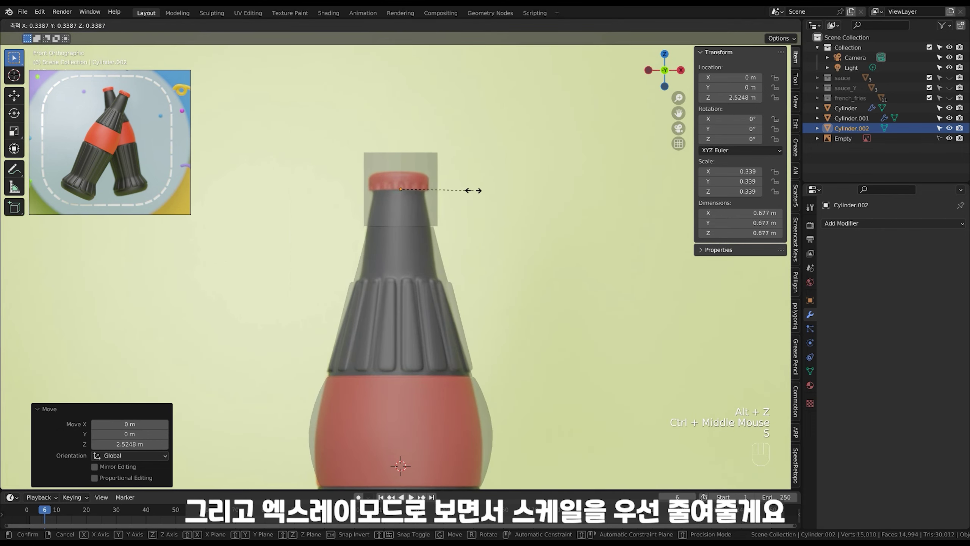
click(462, 190)
- Raise the cap cylinder about 0.089 m along Z and flatten it along Z to about 0.175 m high
shift+middle_drag(462, 191, 483, 226)
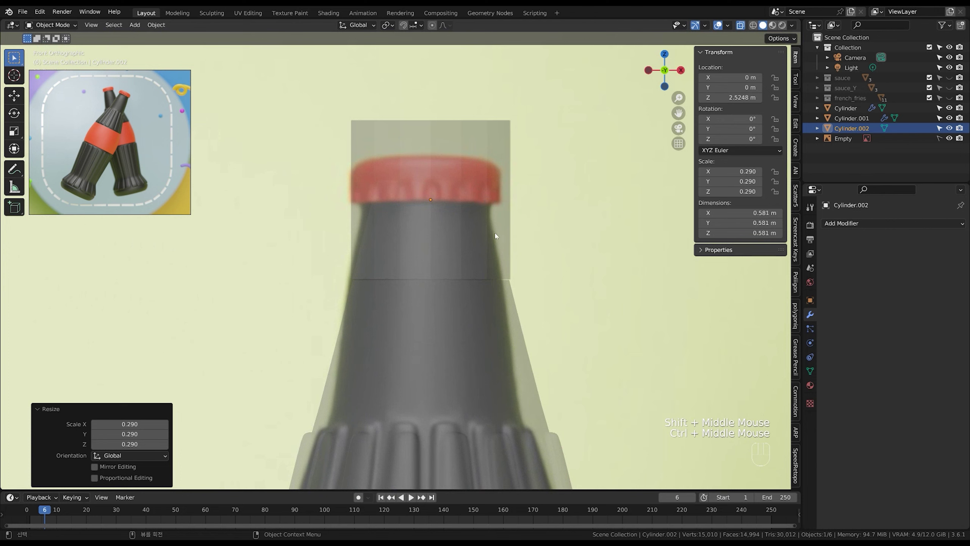
key(g)
key(z)
click(498, 223)
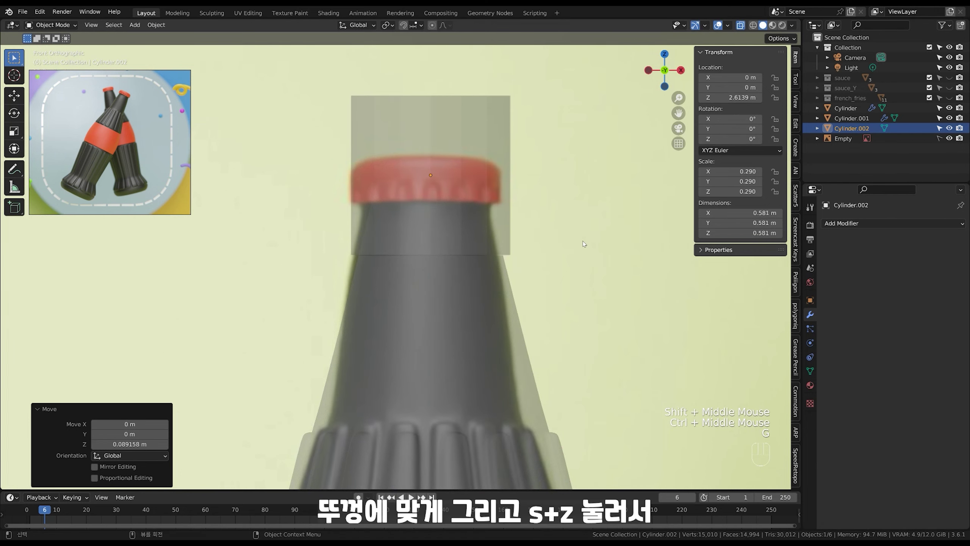
key(s)
key(z)
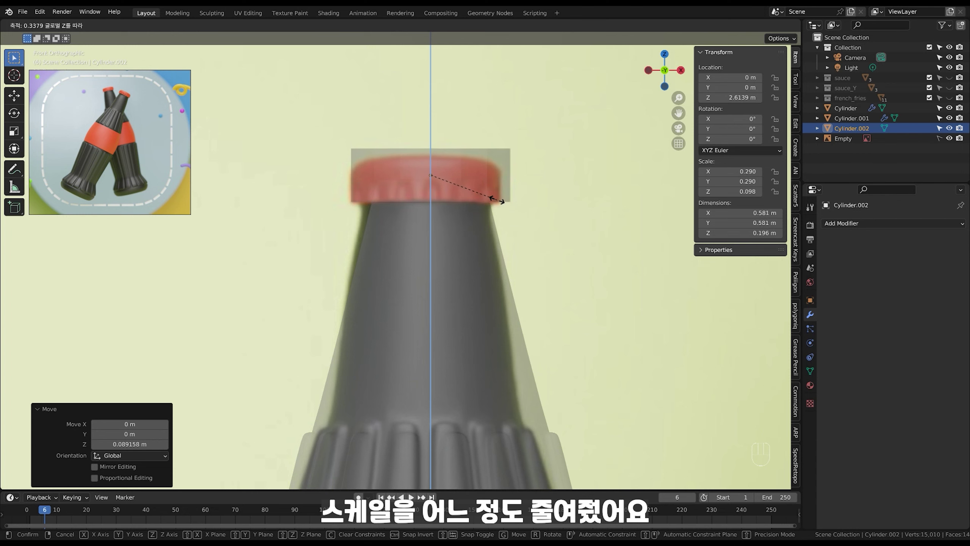
click(501, 198)
- Turn X-ray off and add a level 2 Subdivision Surface to the cap cylinder in Object Mode
key(Tab)
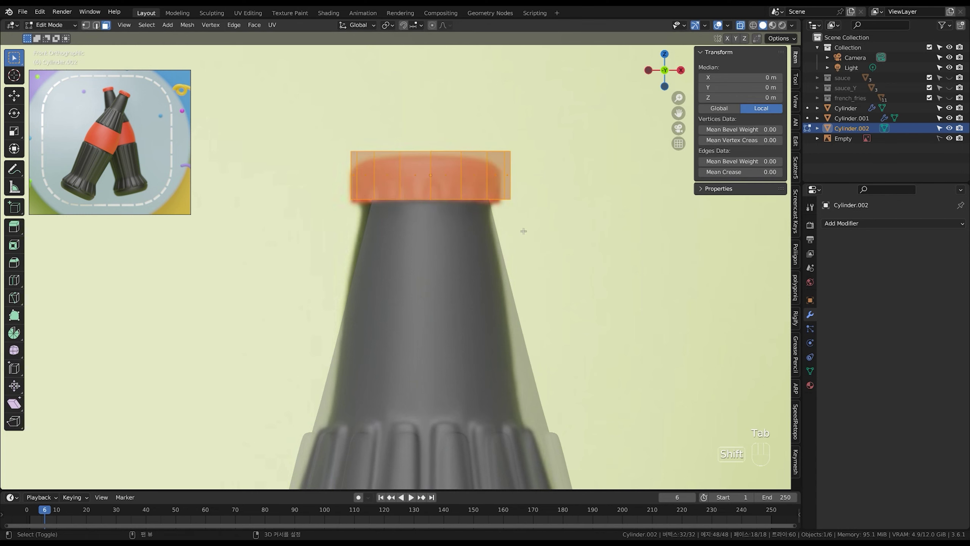
shift+middle_drag(519, 231, 485, 416)
key(alt+z)
shift+middle_drag(485, 325, 503, 243)
key(Tab)
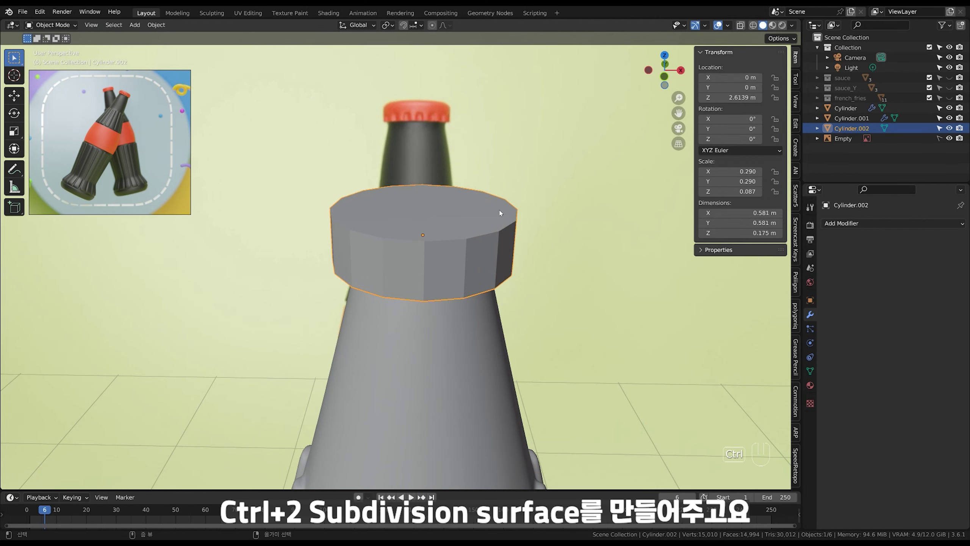
key(ctrl+2)
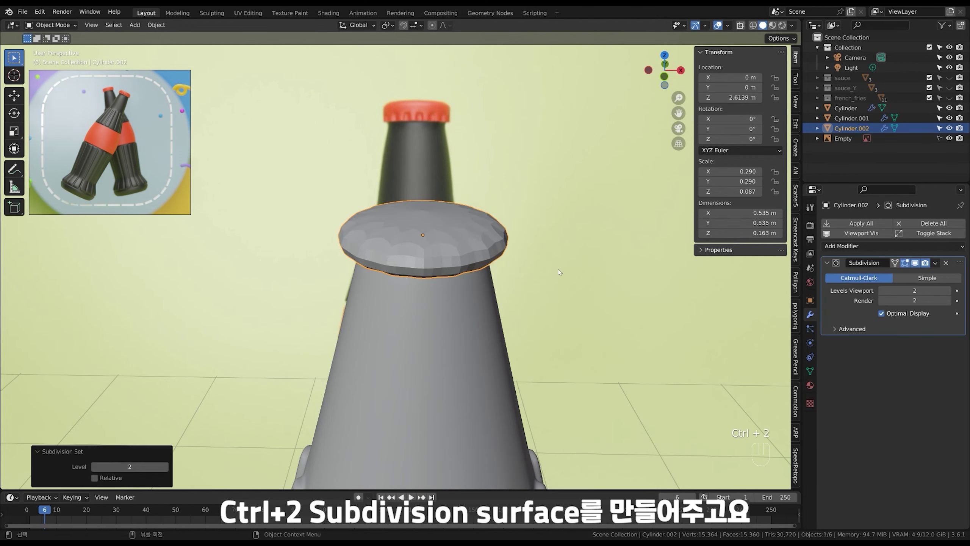
- Delete the bottom face of the cap cylinder in Edit Mode
mouse_move(475, 269)
middle_down()
mouse_move(491, 241)
mouse_move(477, 251)
middle_up()
shift+middle_drag(478, 251, 493, 236)
key(Tab)
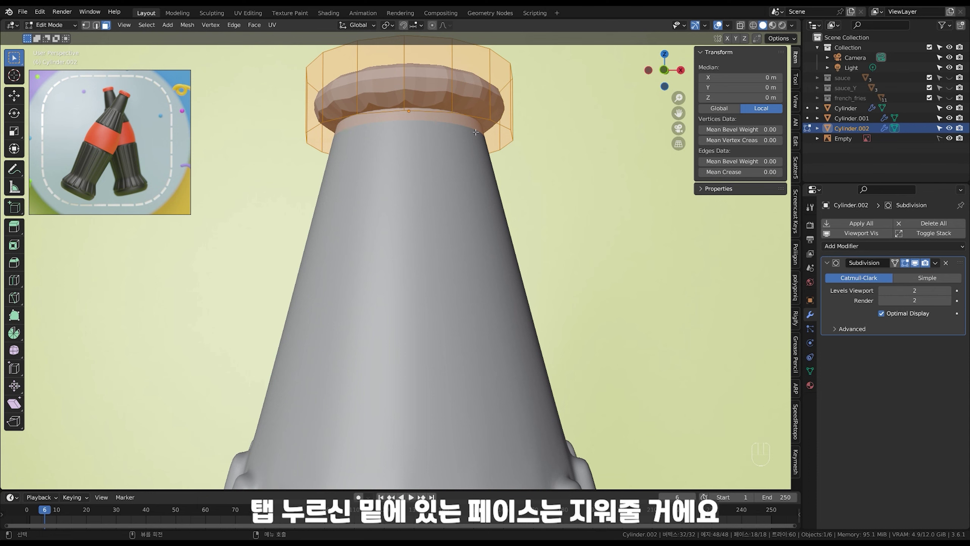
key(3)
click(330, 138)
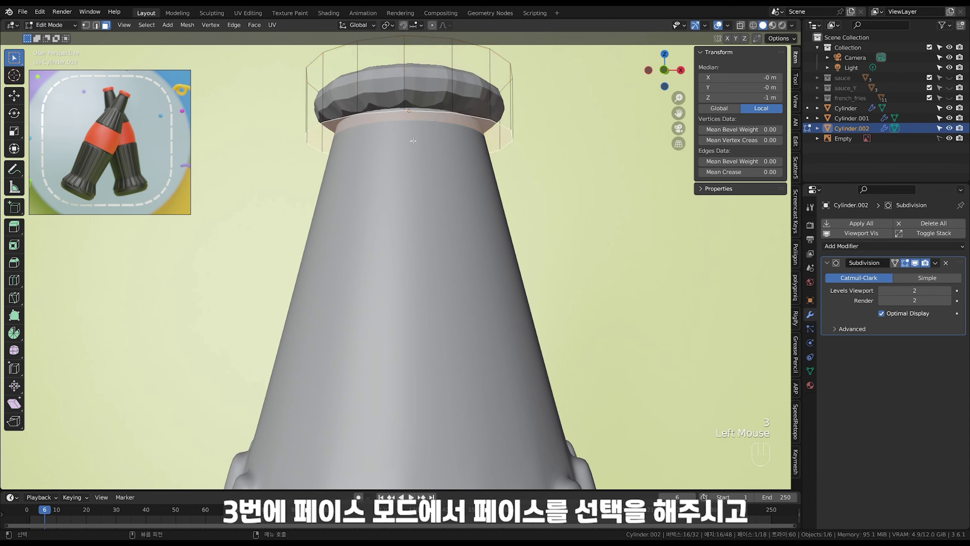
key(x)
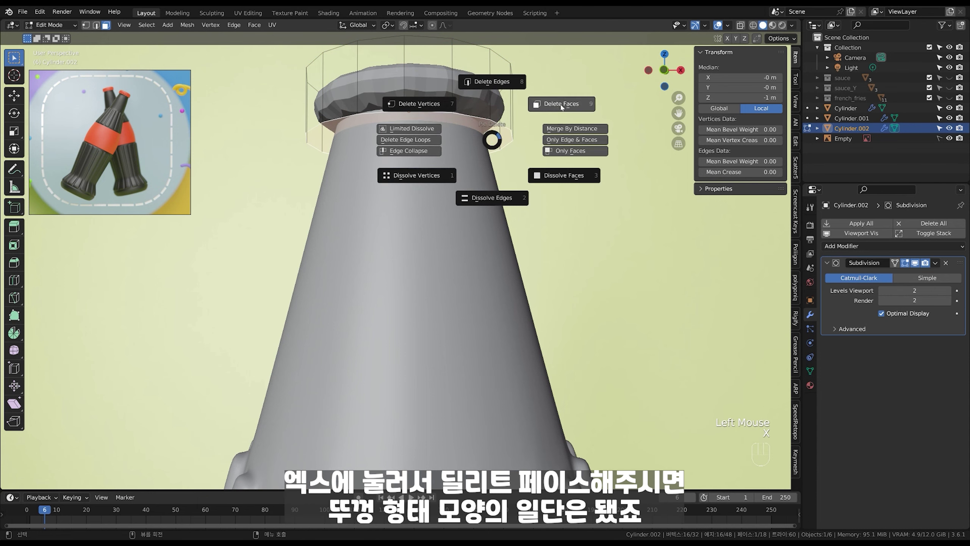
click(579, 104)
- Add two loop cuts around the cap's side, one at mid-height and one about halfway between it and the top rim
mouse_move(524, 120)
alt+middle_down()
mouse_move(519, 134)
mouse_move(512, 114)
alt+middle_up()
shift+middle_drag(512, 114, 484, 171)
scroll(130, 88, up, 6)
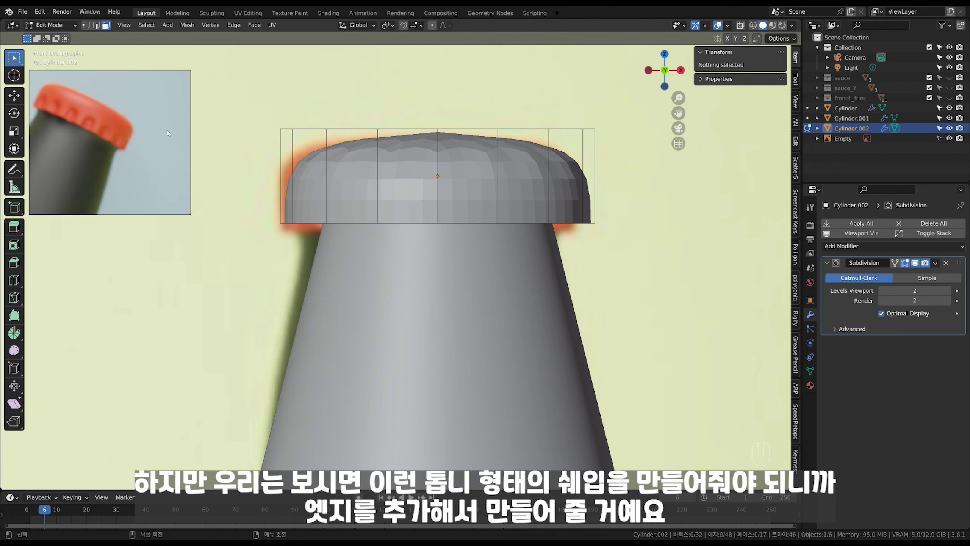
key(ctrl+r)
click(588, 176)
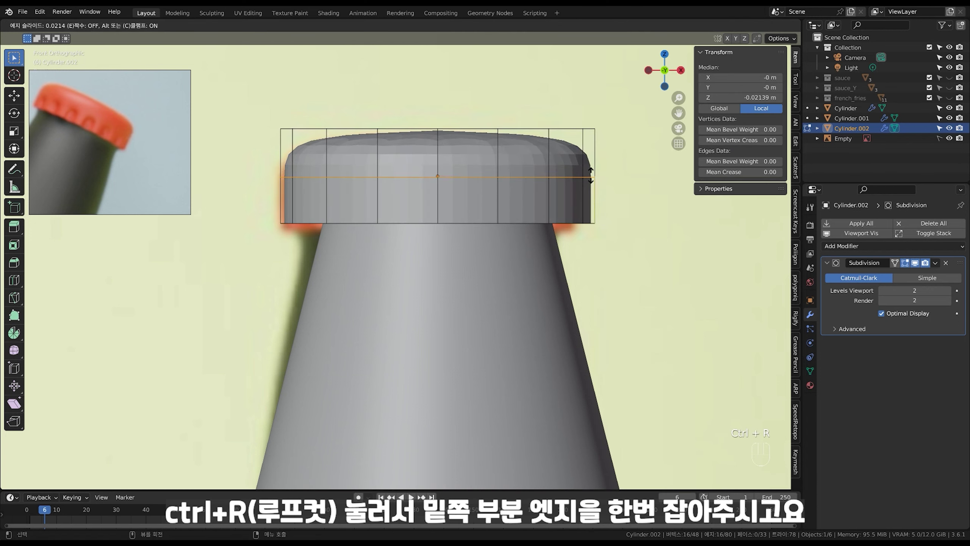
click(591, 175)
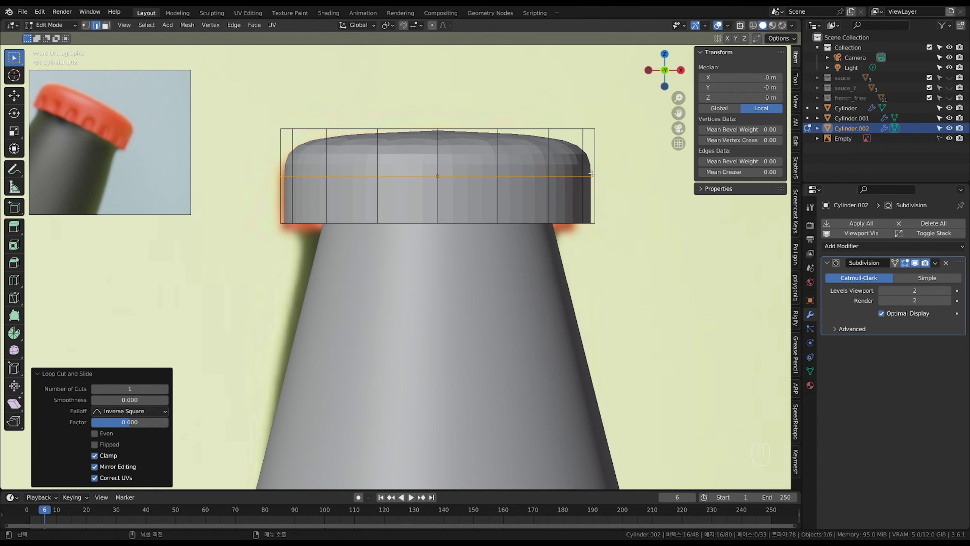
key(ctrl+r)
click(589, 152)
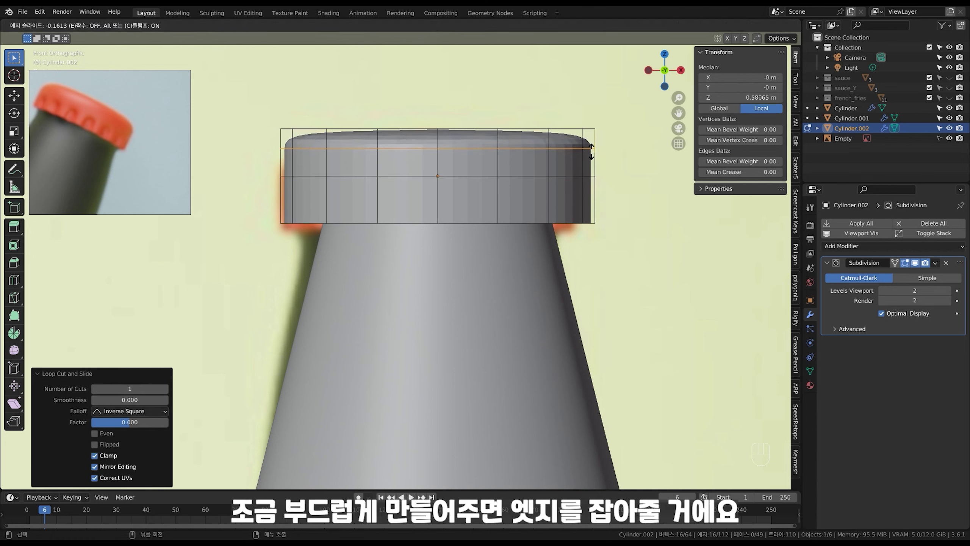
click(592, 152)
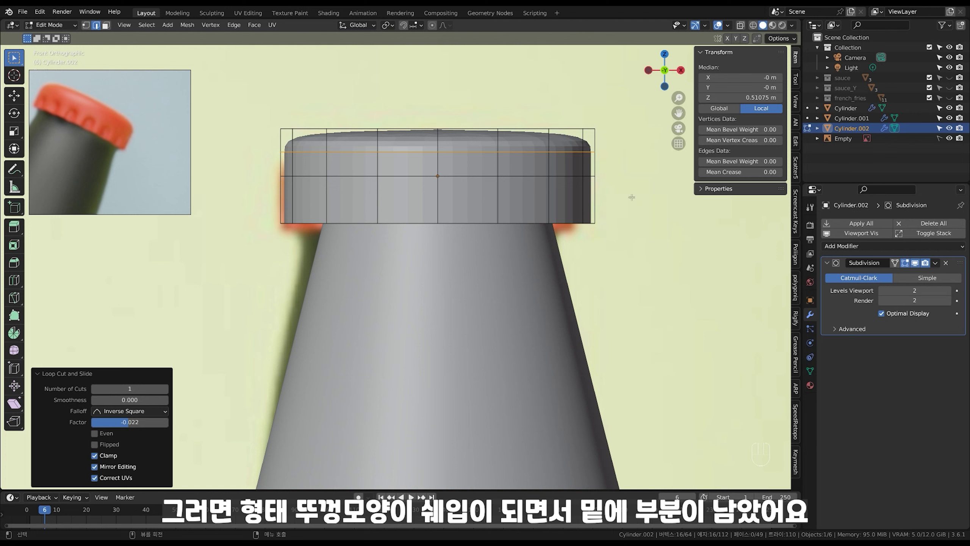
- Turn X-ray on and inset each face of the cap's lower side band individually by about 0.044 m
key(3)
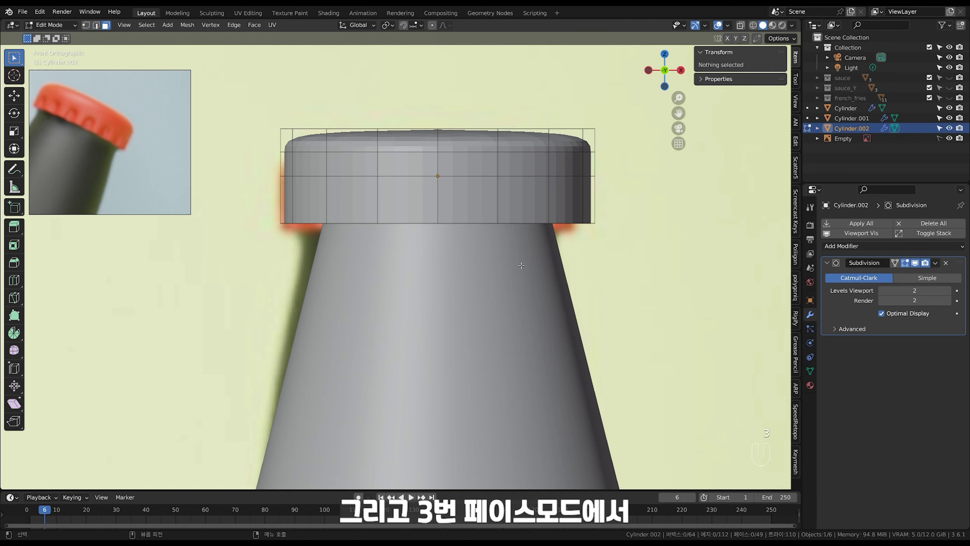
key(alt+z)
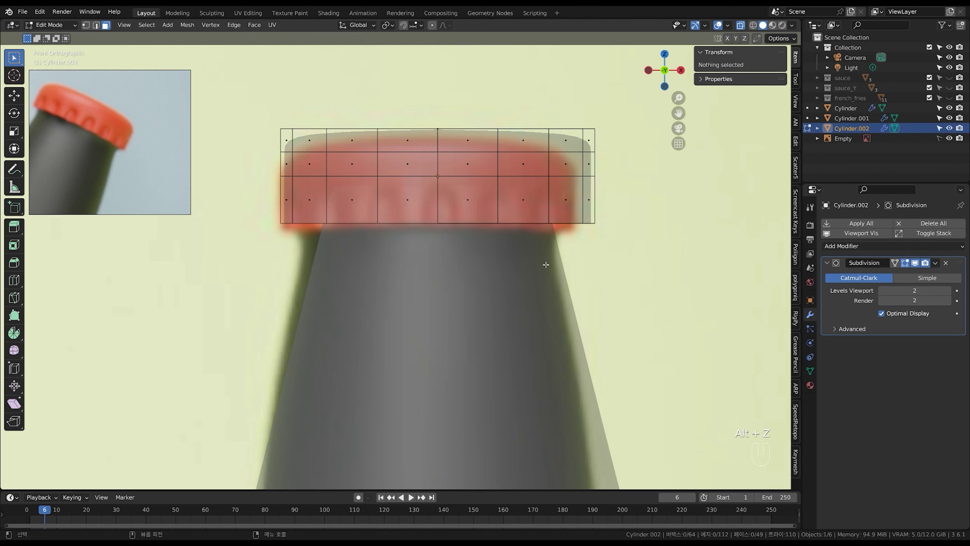
drag(187, 356, 662, 190)
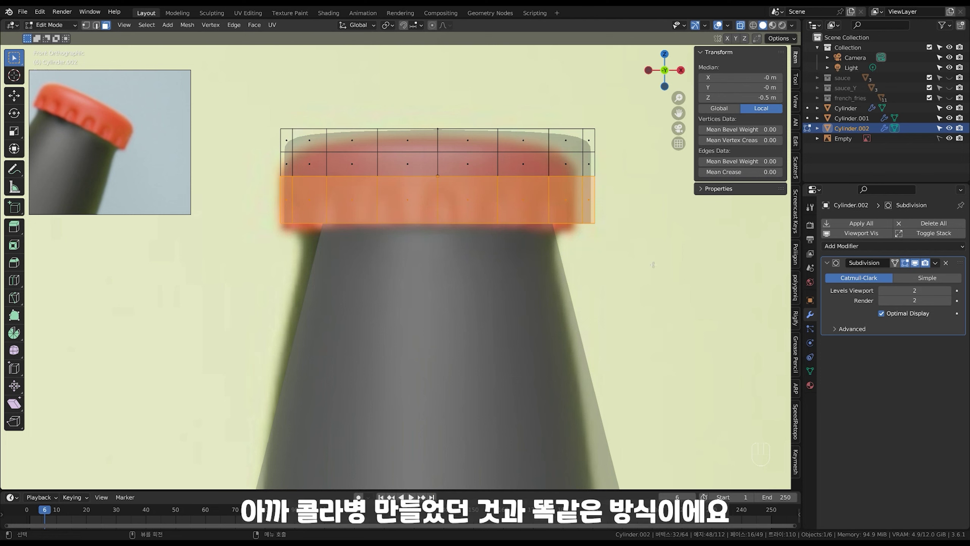
key(i)
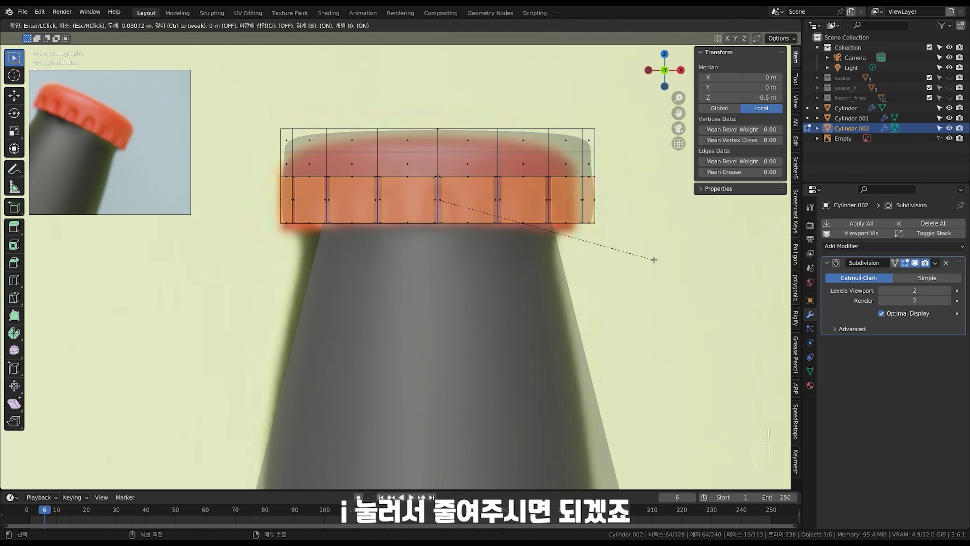
key(shift)
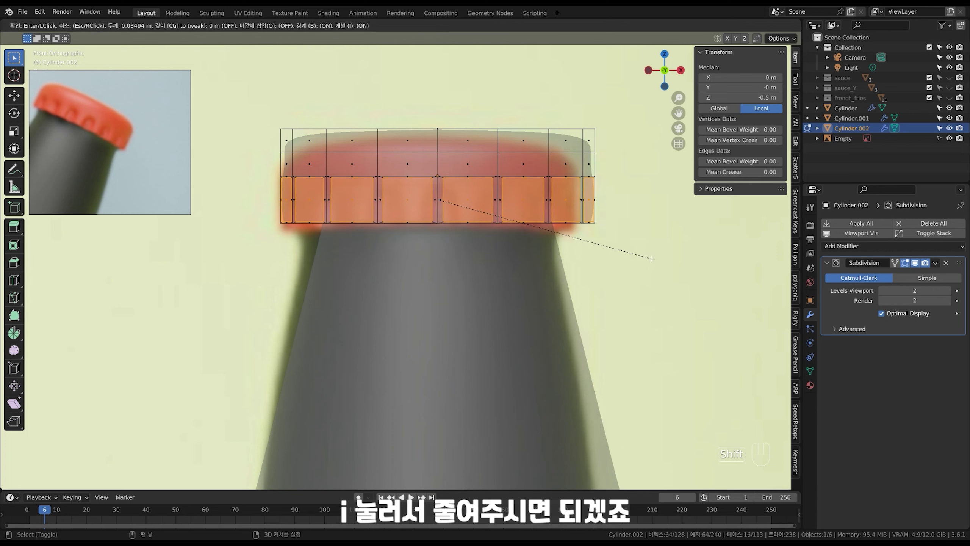
click(645, 259)
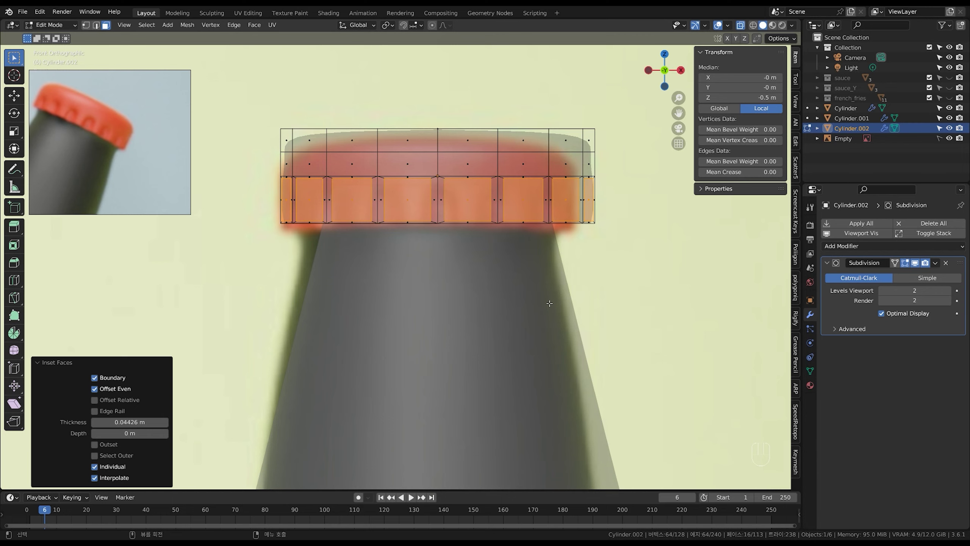
- Extrude the inset faces in place and scale them inward uniformly to about 0.883 to form the cap's grooves
middle_drag(552, 301, 508, 329)
mouse_move(501, 267)
shift+middle_down()
mouse_move(494, 295)
mouse_move(493, 264)
shift+middle_up()
middle_drag(494, 263, 504, 287)
mouse_move(504, 286)
shift+middle_down()
mouse_move(494, 272)
mouse_move(502, 279)
shift+middle_up()
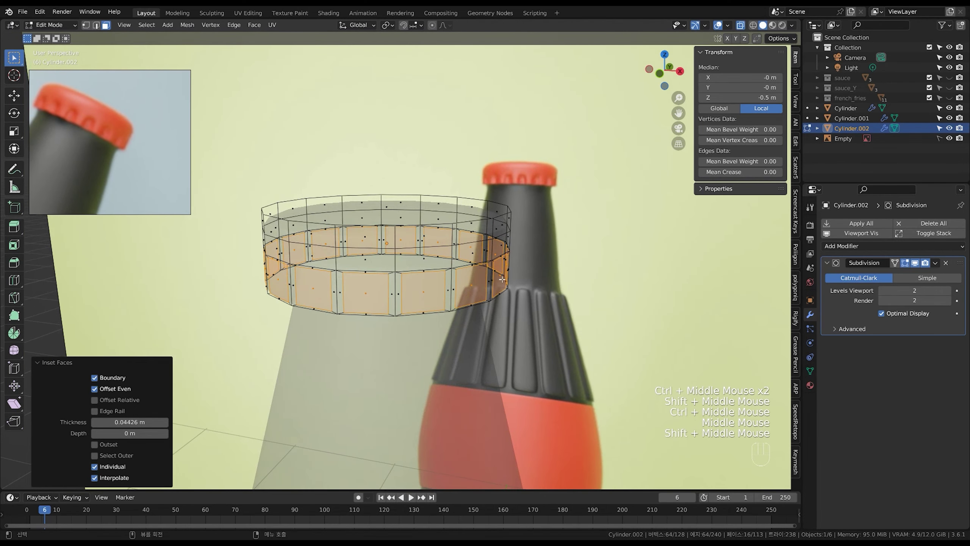
key(e)
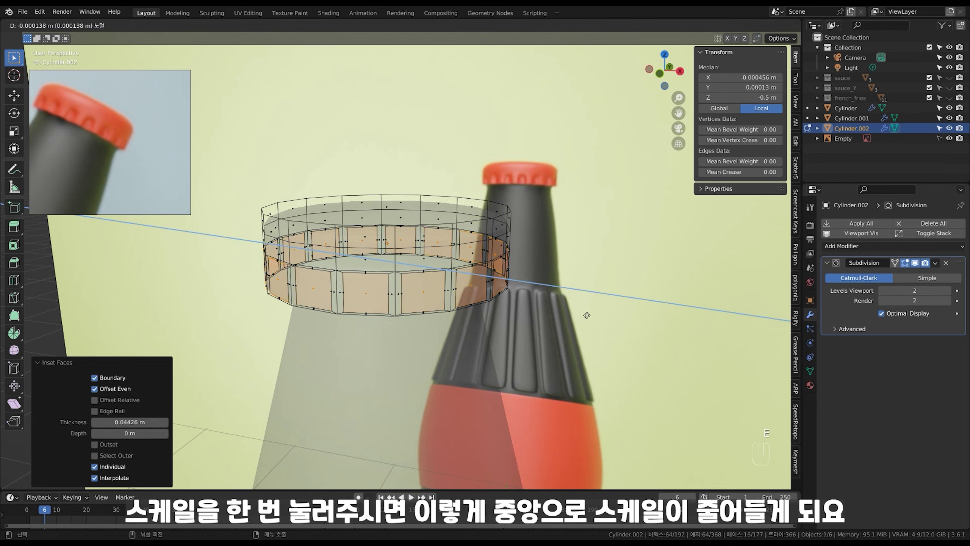
right_click(587, 315)
key(s)
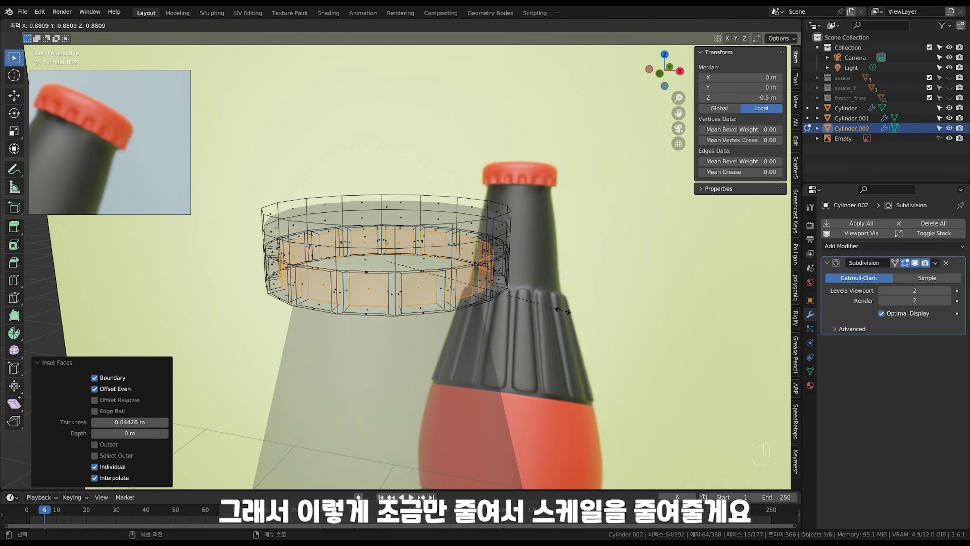
click(564, 310)
- Delete all the faces along the cap's bottom edge, selecting them from the front view
middle_drag(531, 317, 526, 256)
shift+middle_drag(525, 256, 579, 301)
ctrl+middle_drag(578, 300, 571, 258)
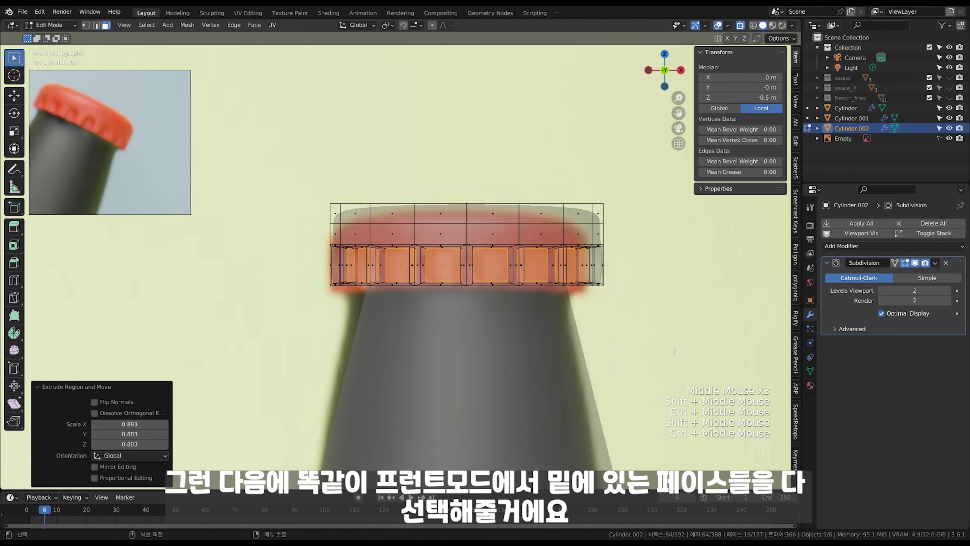
drag(673, 366, 233, 274)
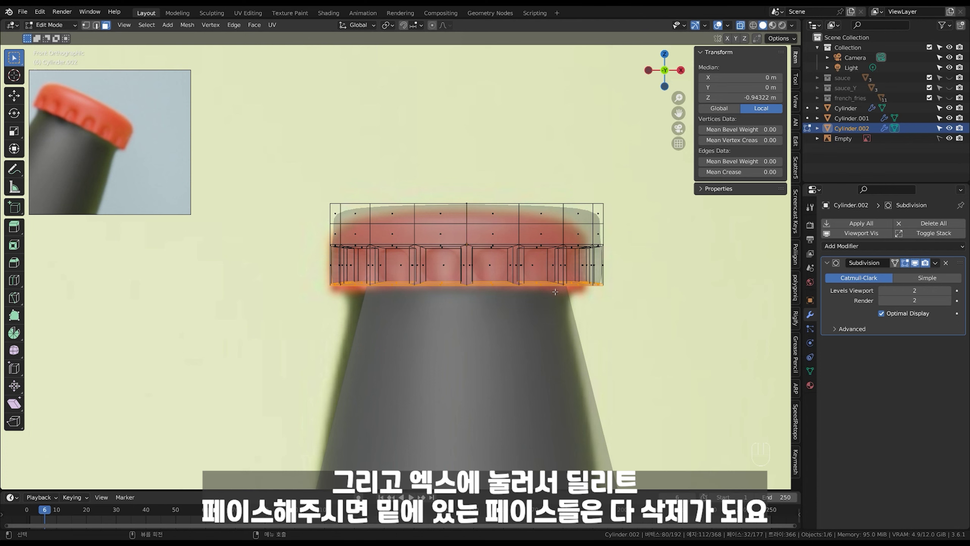
key(x)
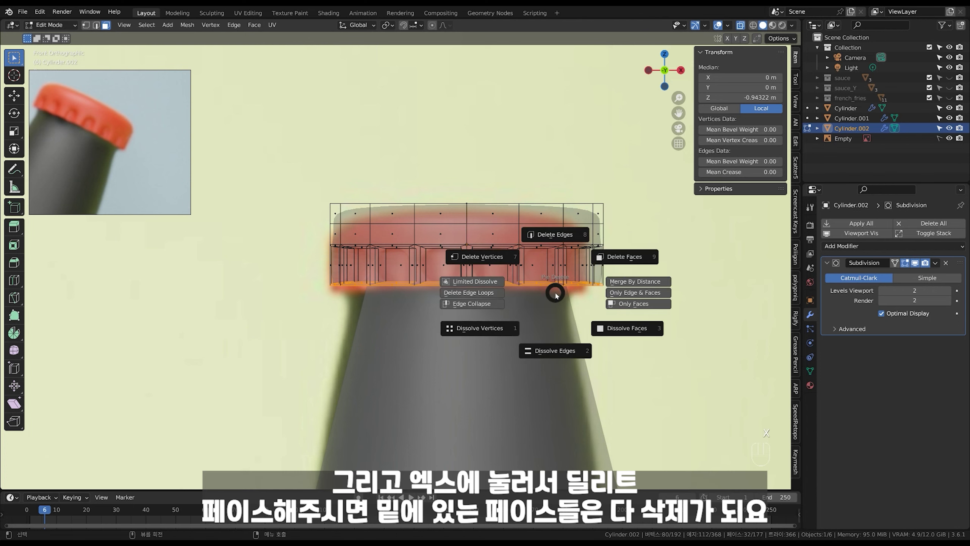
click(632, 257)
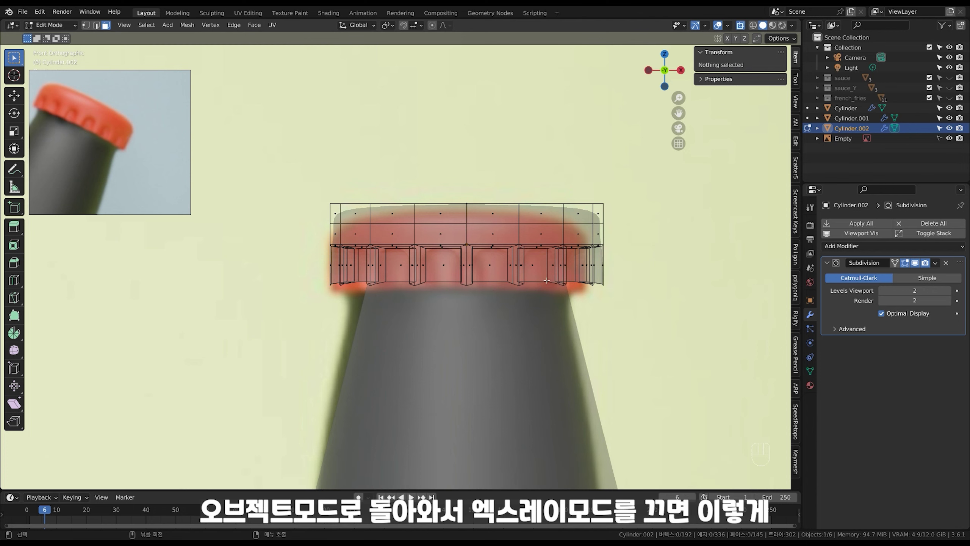
- Return to Object Mode with X-ray off and shade the cap smooth
key(Tab)
key(alt+z)
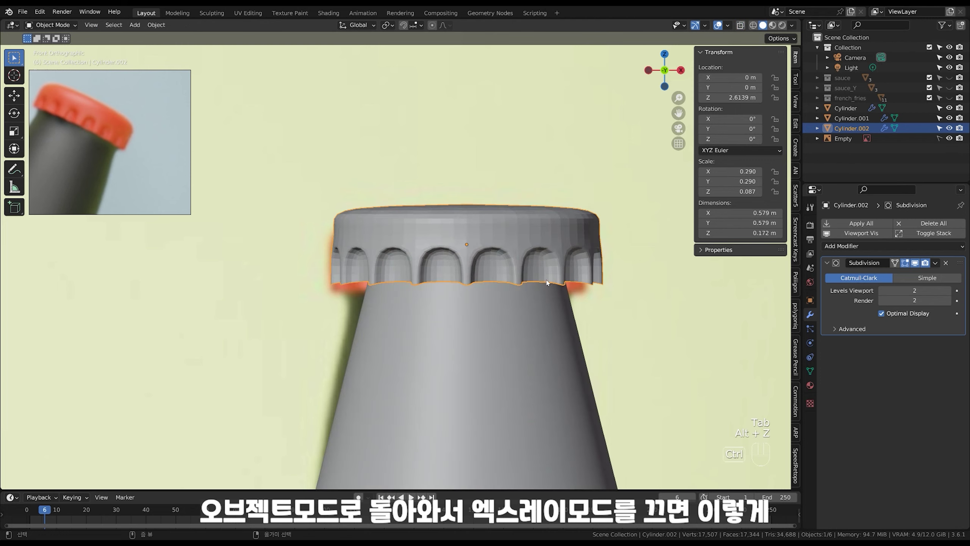
ctrl+middle_drag(547, 285, 535, 306)
middle_drag(535, 306, 499, 344)
middle_drag(499, 344, 498, 293)
right_click(503, 282)
click(499, 281)
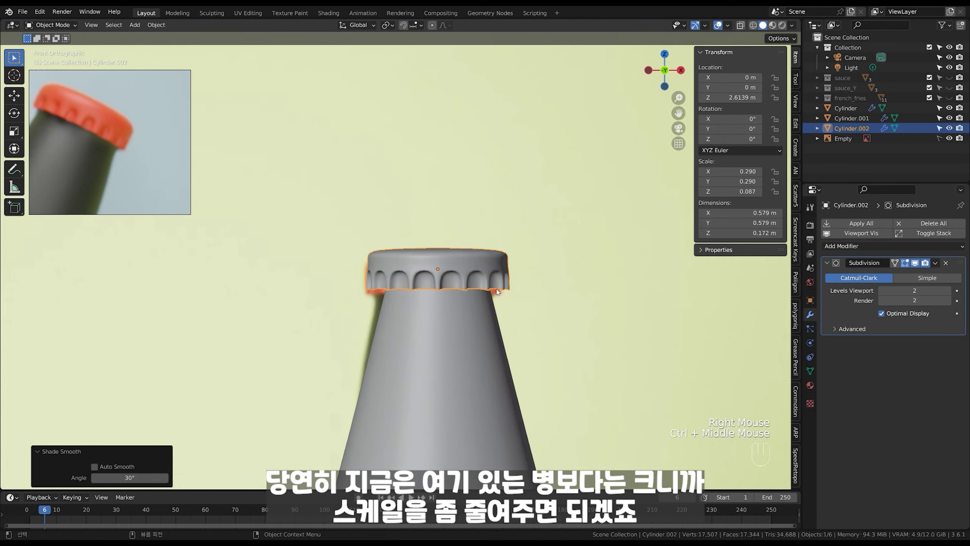
- Scale the cap uniformly to about 0.914 so it fits the bottle's neck
click(490, 317)
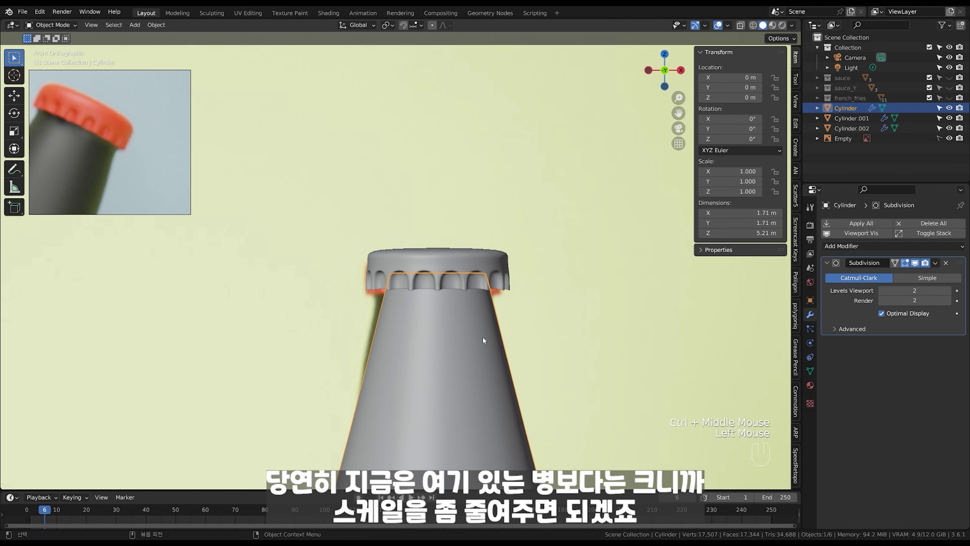
click(496, 266)
key(s)
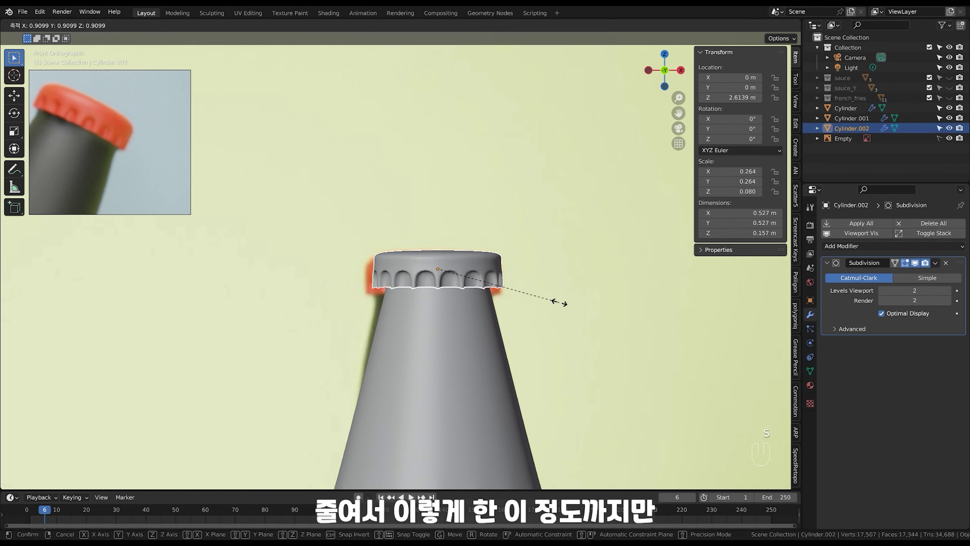
click(560, 306)
- Inset the cap's top face by about 0.084 m in Edit Mode to tighten the rounded rim
middle_drag(504, 309, 485, 391)
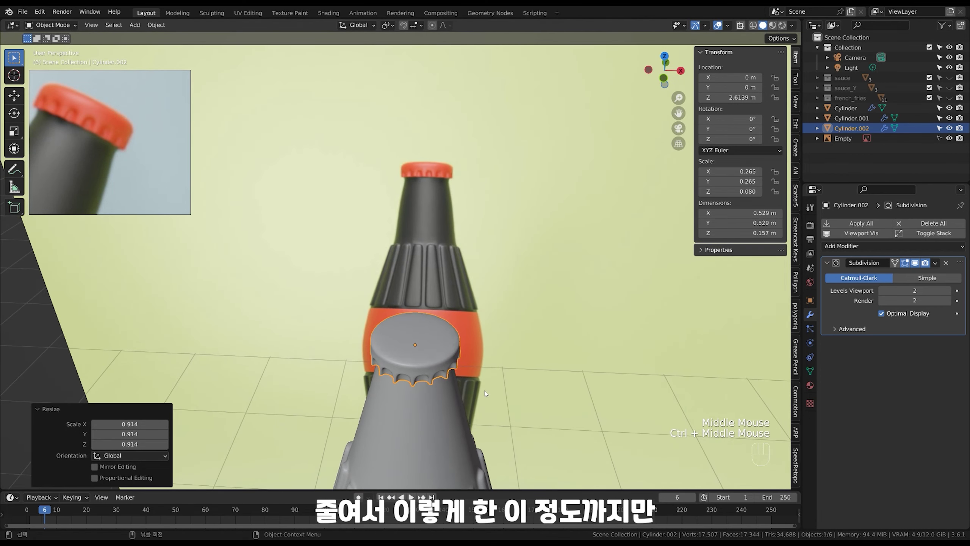
click(452, 351)
shift+middle_drag(452, 350, 456, 325)
ctrl+middle_drag(456, 325, 472, 274)
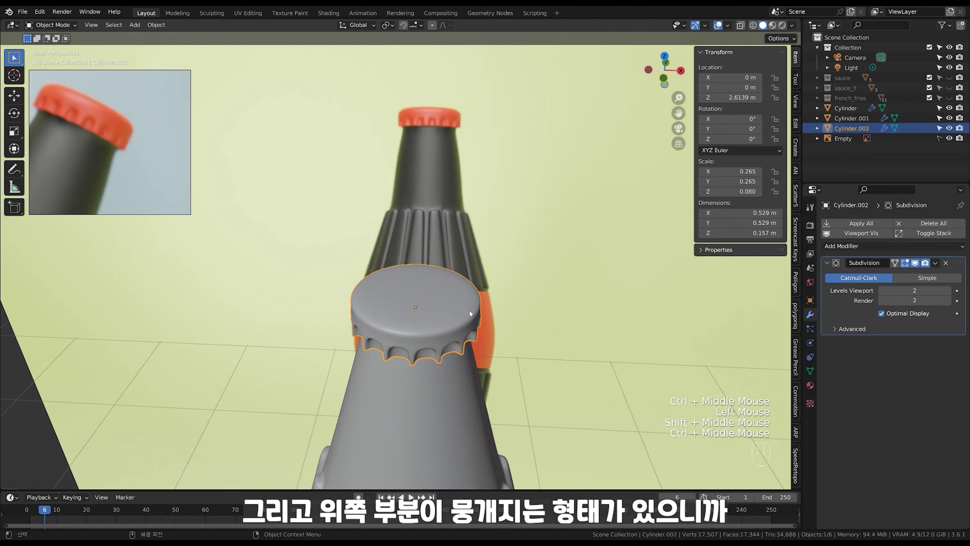
ctrl+middle_drag(469, 315, 487, 298)
key(Tab)
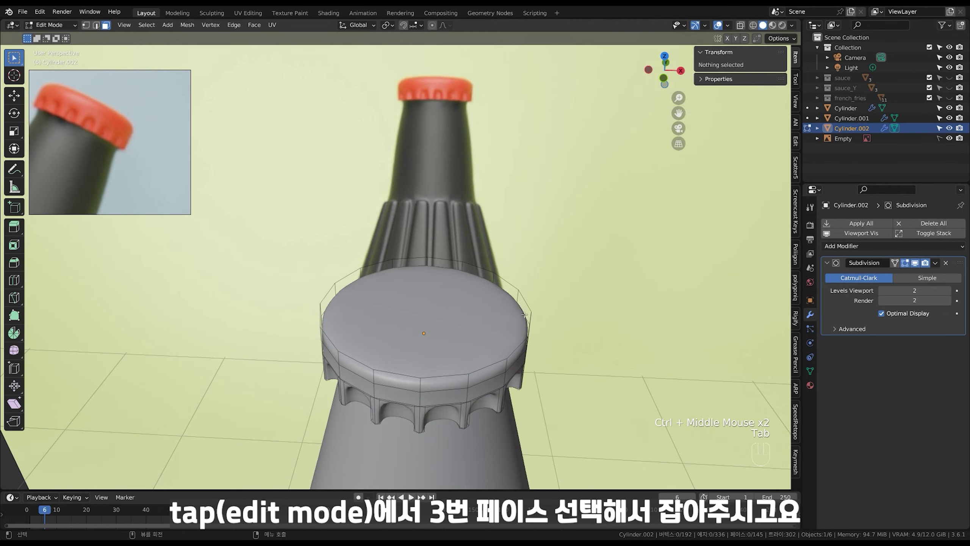
key(3)
click(489, 313)
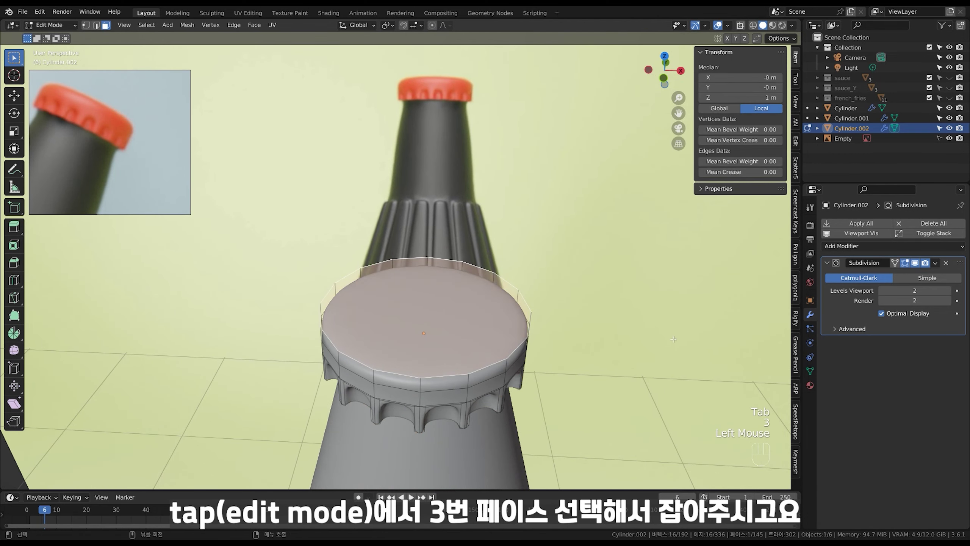
key(i)
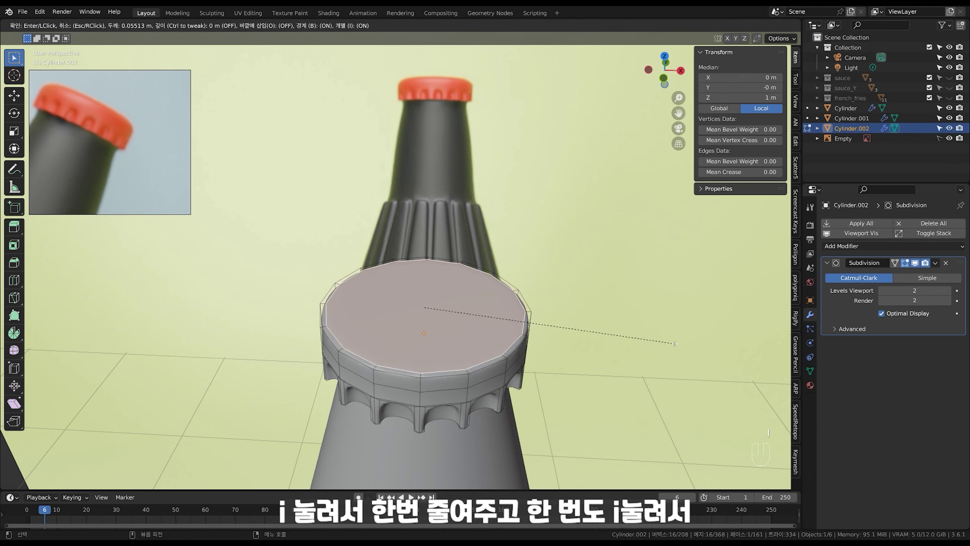
click(673, 343)
- Inset the cap's top face again by about 0.87 m, down to a tiny centre face, and return to Object Mode
key(i)
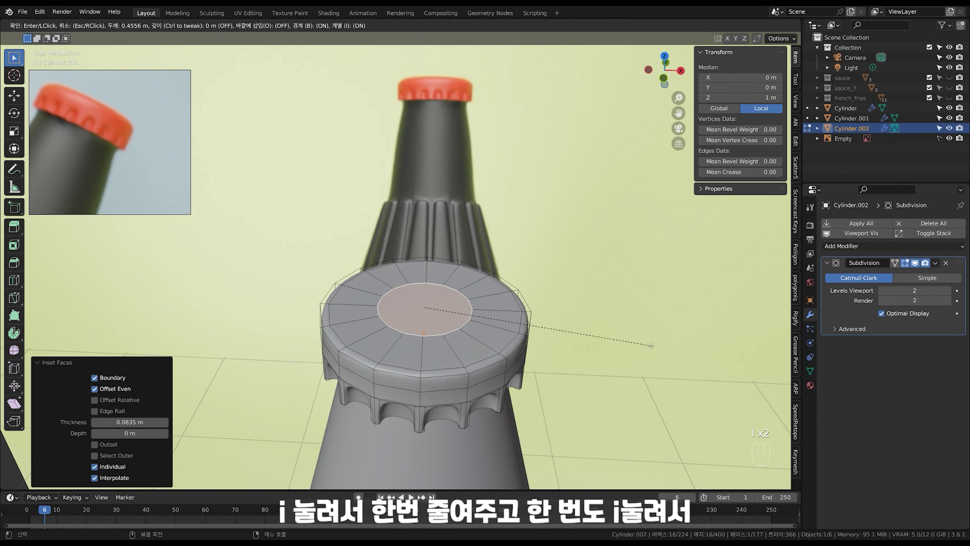
key(shift)
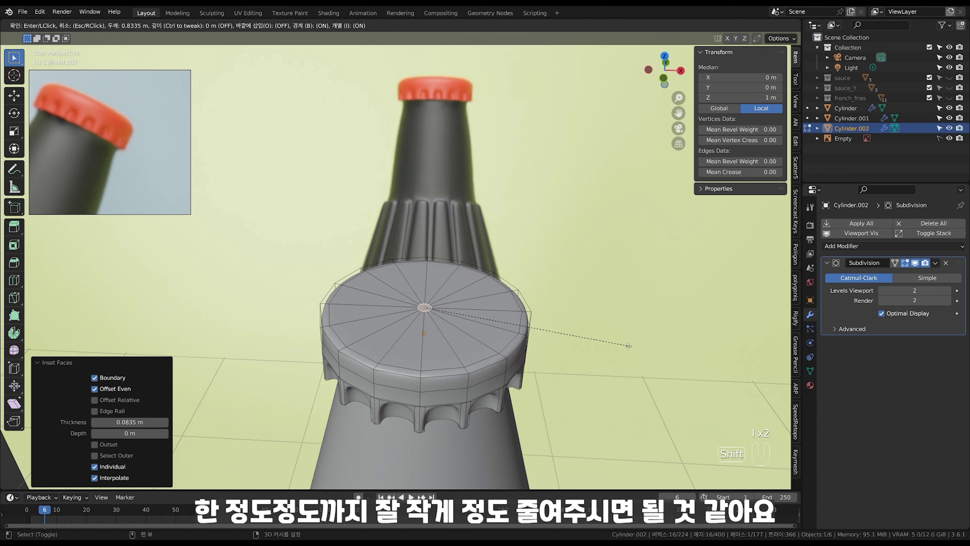
click(614, 346)
ctrl+middle_drag(614, 346, 502, 367)
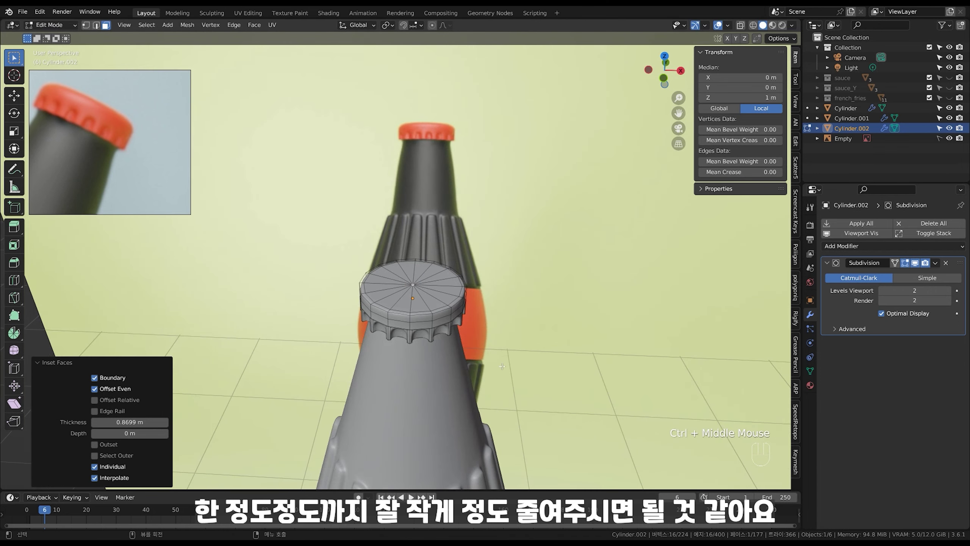
key(Tab)
- Examine the whole bottle from the front and select the label band to check it as a separate object
ctrl+middle_drag(506, 326, 407, 293)
click(456, 263)
ctrl+middle_drag(395, 136, 405, 175)
ctrl+middle_drag(405, 175, 405, 241)
ctrl+middle_drag(403, 244, 415, 203)
click(421, 251)
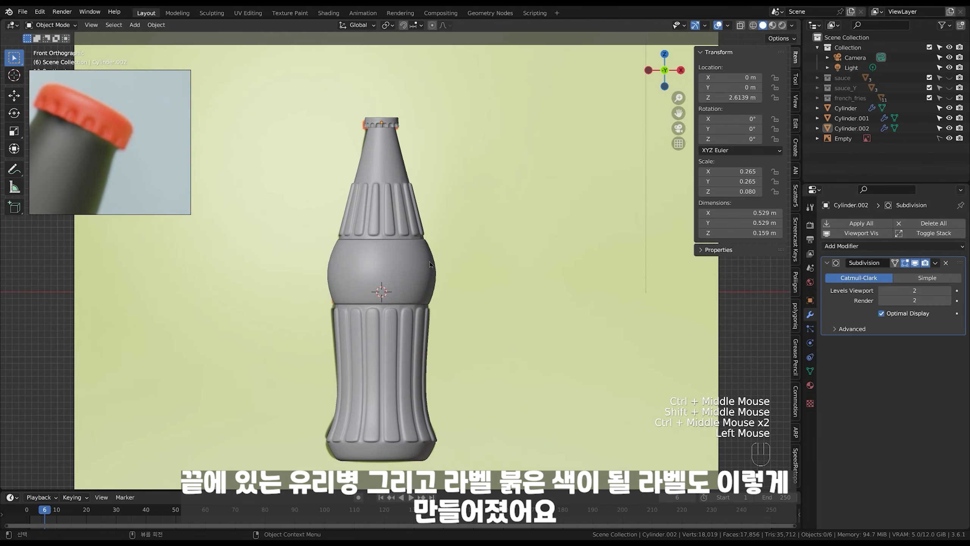
key(g)
right_click(487, 232)
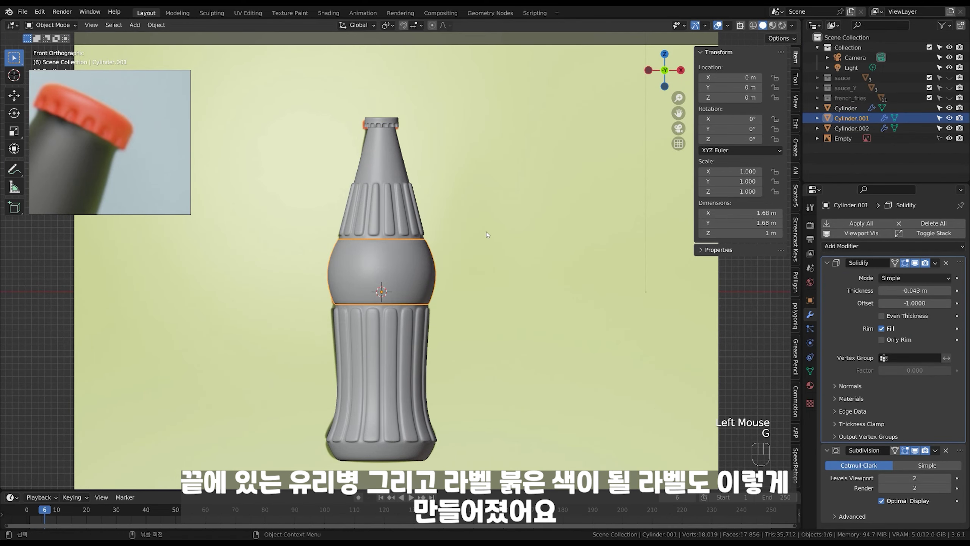
- Examine the finished bottle, label band and cap together from the front against the reference image
click(485, 243)
ctrl+middle_drag(484, 252, 473, 302)
drag(469, 400, 323, 152)
click(491, 269)
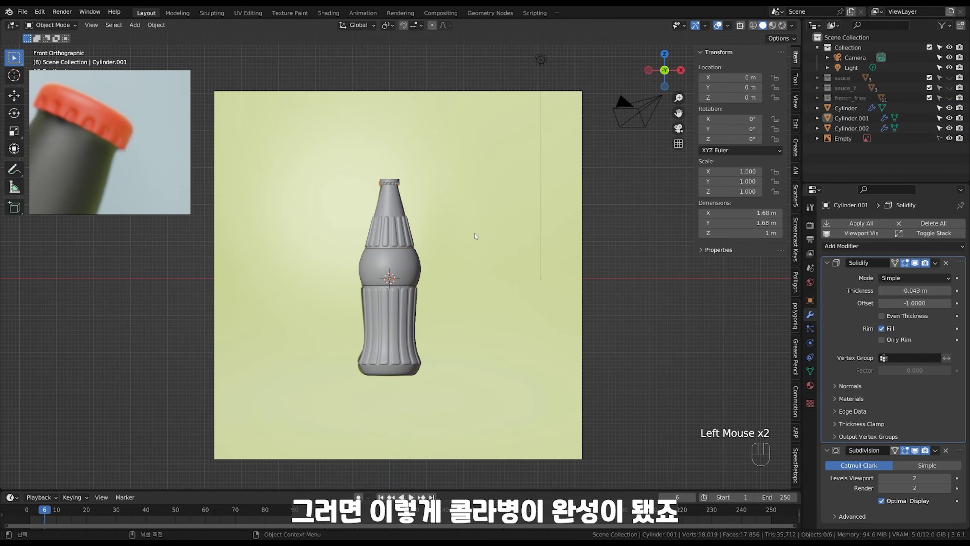
drag(451, 150, 438, 195)
shift+middle_drag(440, 291, 474, 314)
click(460, 284)
click(474, 315)
click(449, 267)
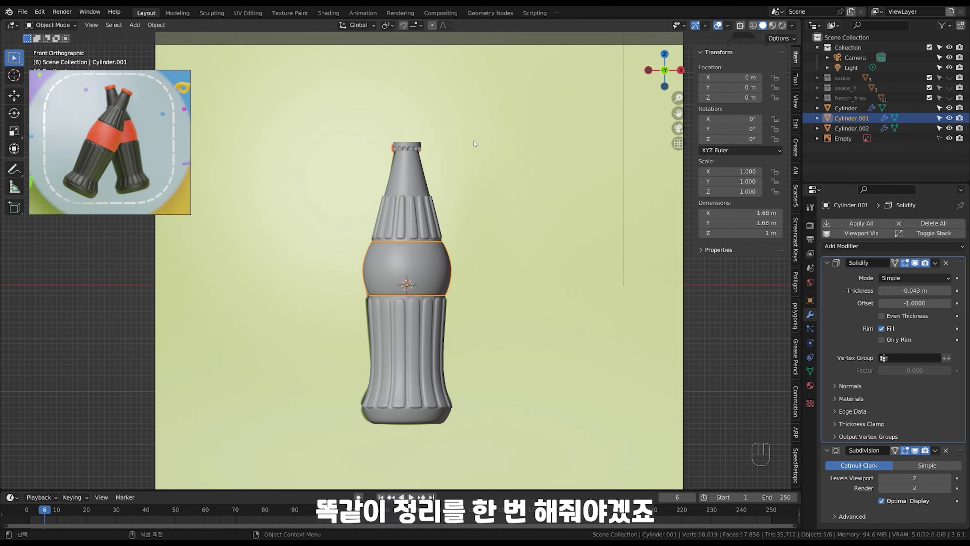
- Move the bottle, label band and cap into a new collection named cola and collapse it in the outliner
drag(485, 109, 313, 417)
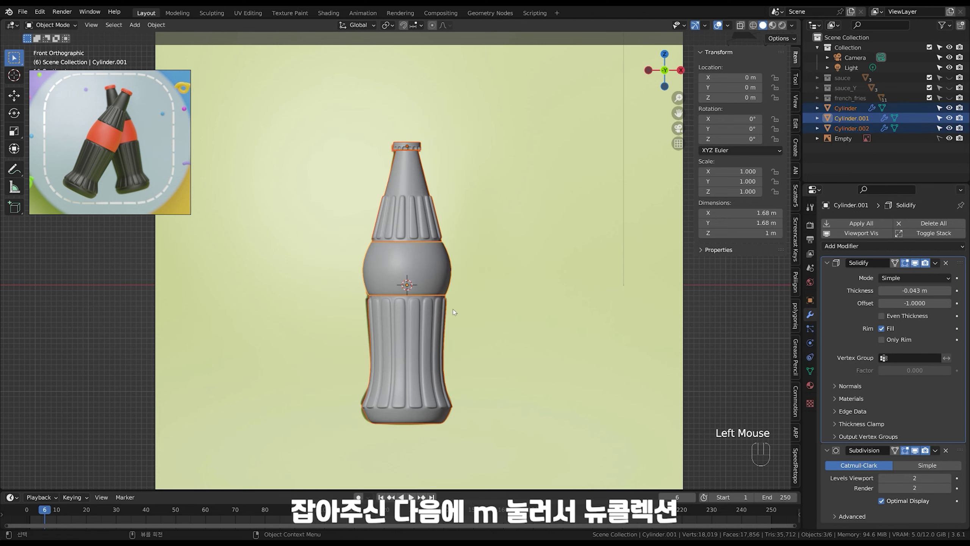
key(m)
click(432, 304)
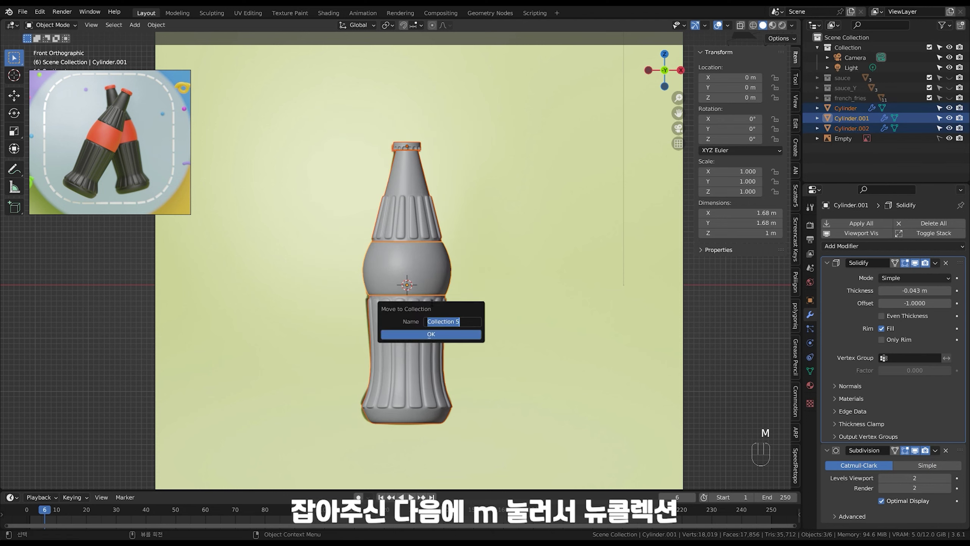
text(cola)
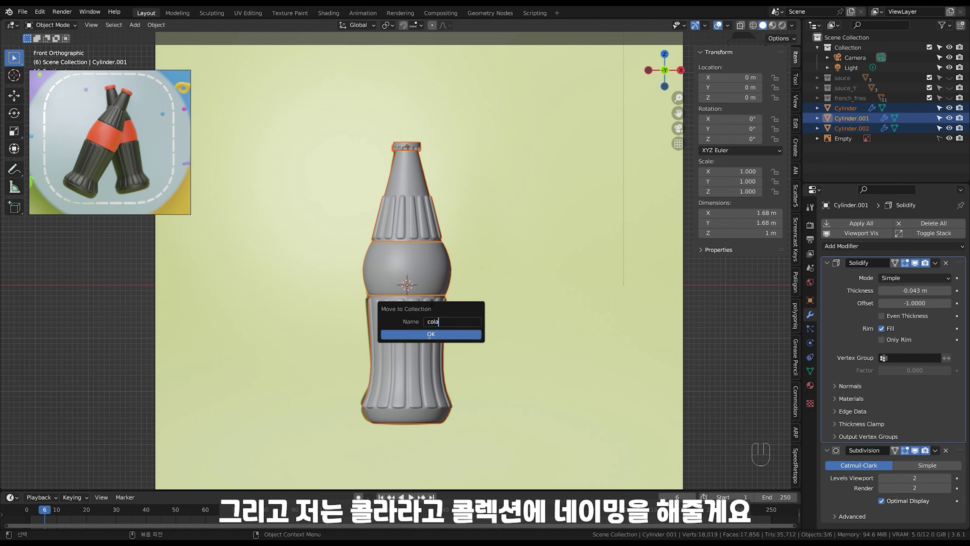
key(Return)
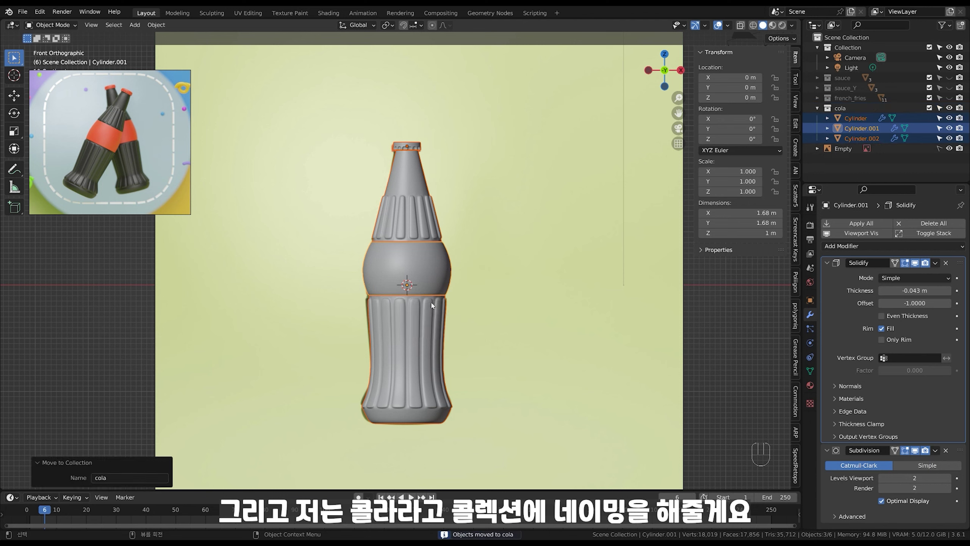
click(818, 108)
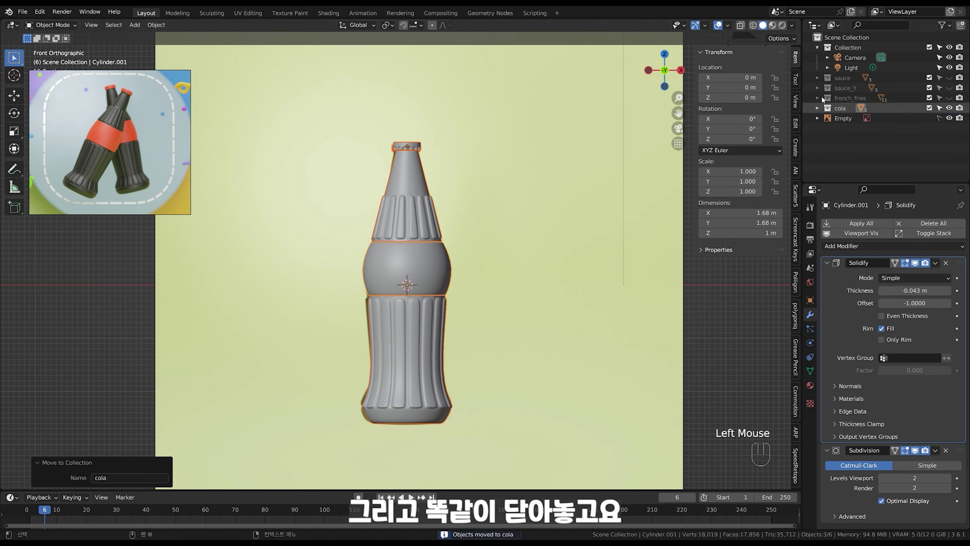
- Try to move the Empty reference image to another collection while its selection is disabled
click(843, 119)
ctrl+middle_drag(550, 237, 526, 299)
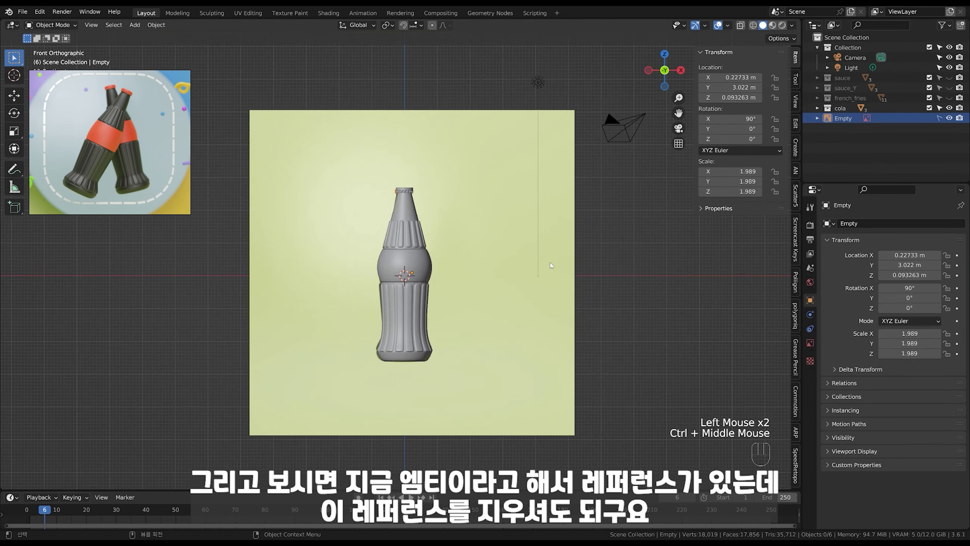
middle_drag(551, 262, 596, 244)
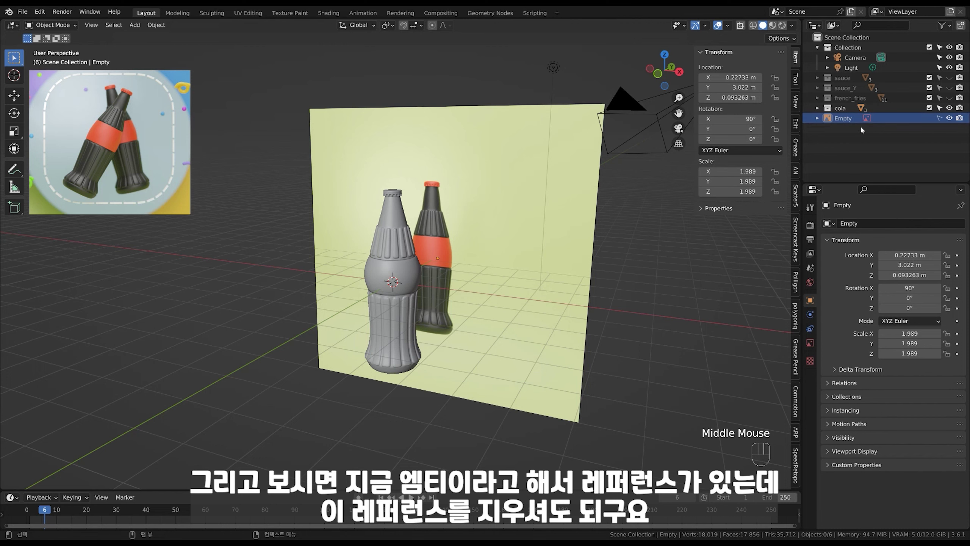
shift+middle_drag(550, 236, 559, 246)
click(845, 120)
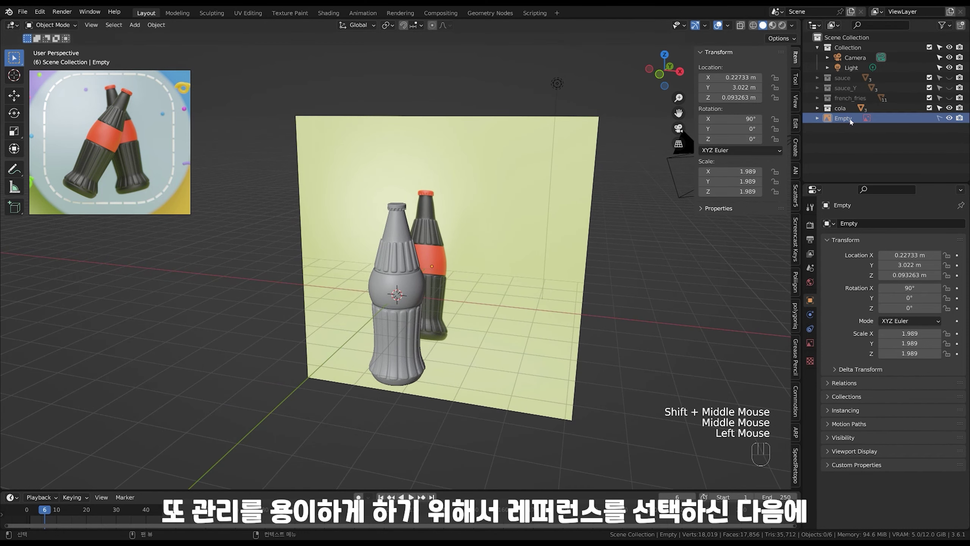
click(940, 119)
key(m)
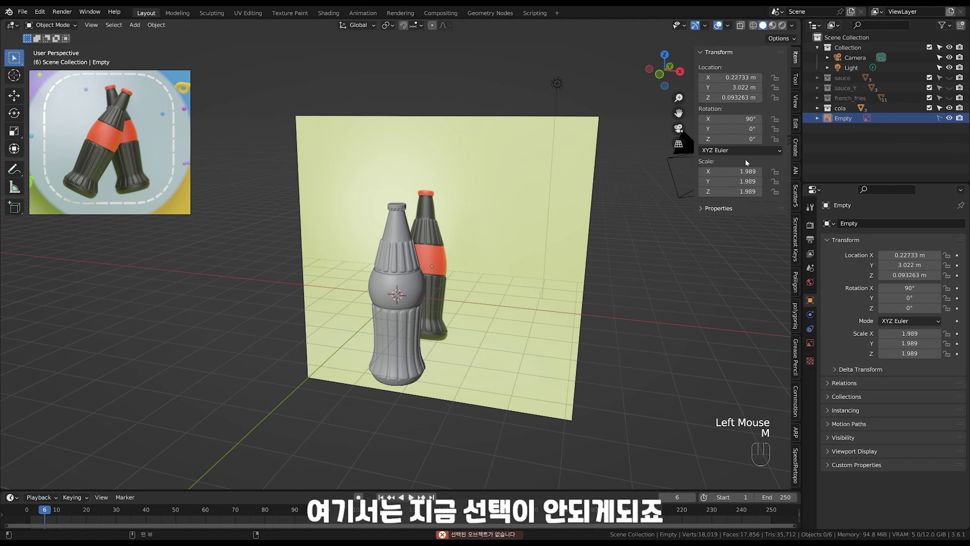
- Make the Empty reference image selectable and move it into a new collection named ref
click(940, 119)
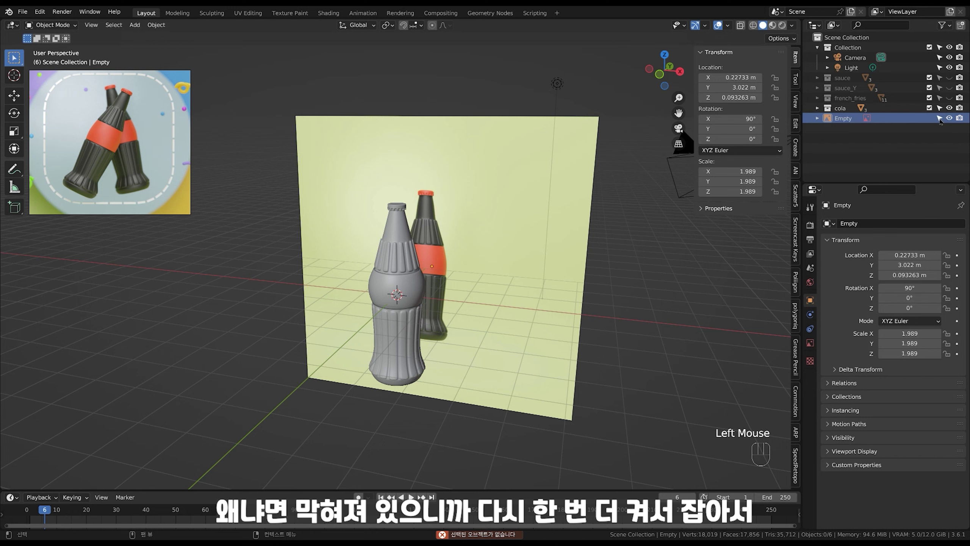
click(589, 178)
key(m)
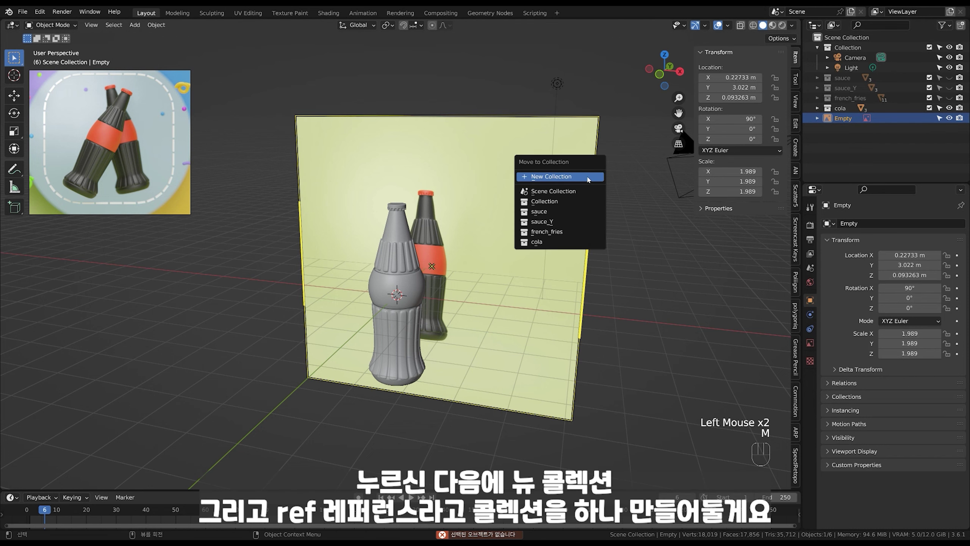
click(588, 178)
text(ref)
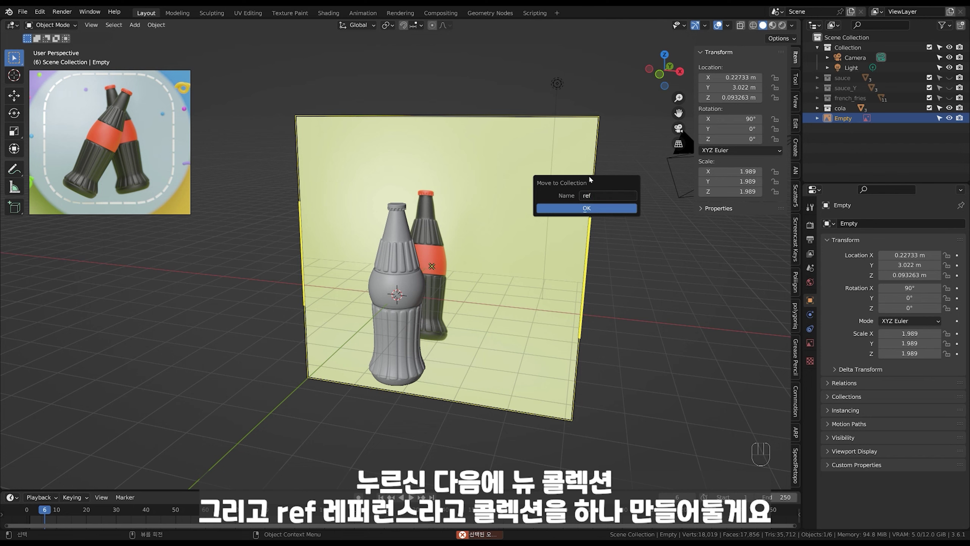
key(Return)
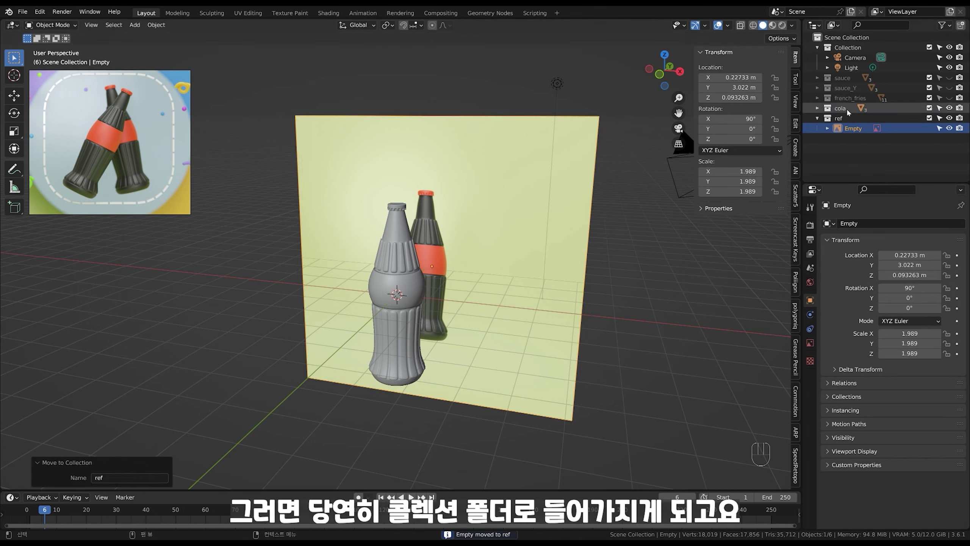
- Reorder the ref collection to sit directly below Collection and collapse both of them in the outliner
click(818, 49)
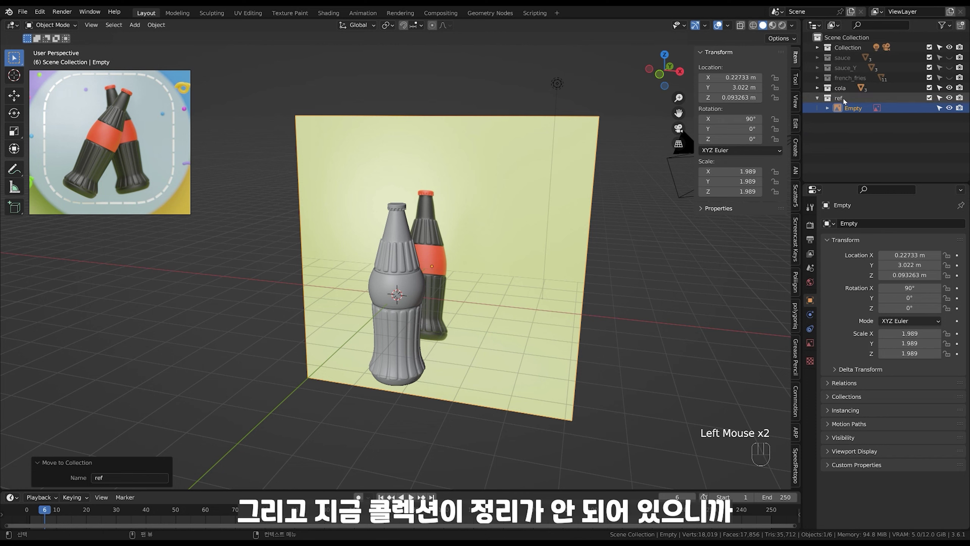
drag(844, 100, 879, 58)
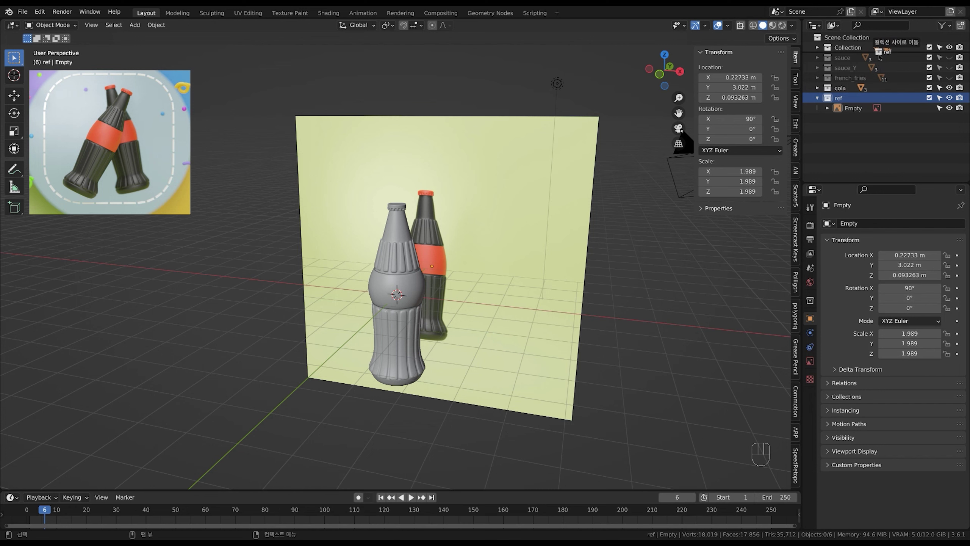
drag(880, 58, 880, 56)
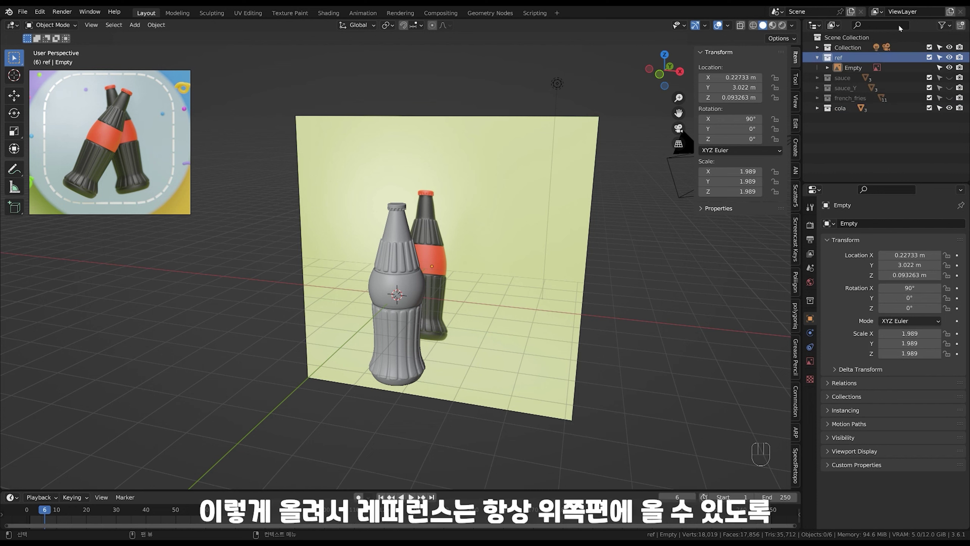
click(818, 58)
- Inspect the camera and light stored in the default Collection and collapse it again
click(860, 47)
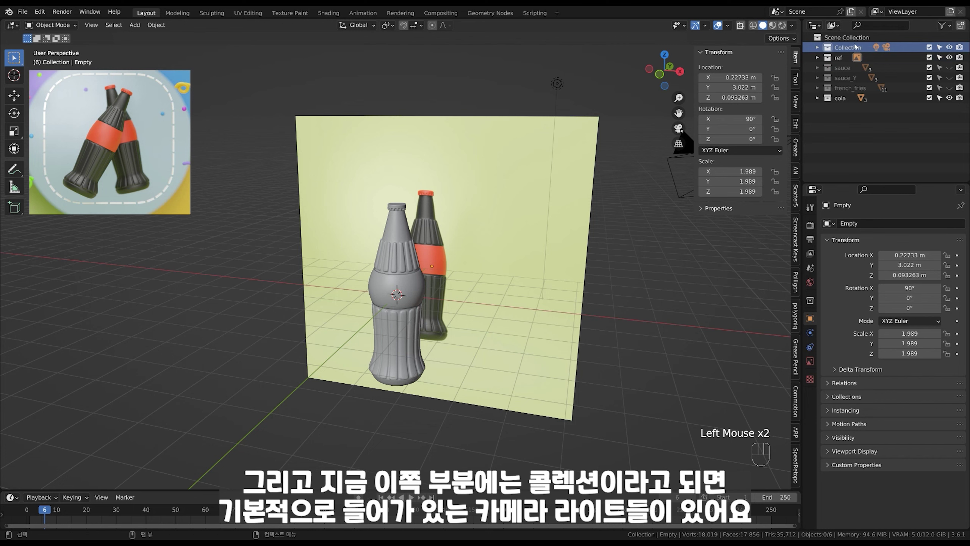
click(818, 47)
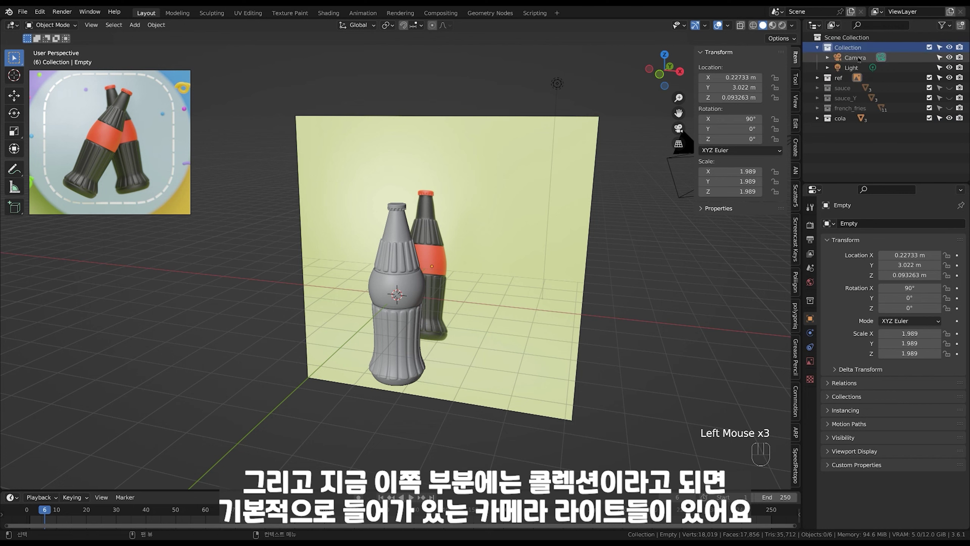
click(875, 57)
click(854, 67)
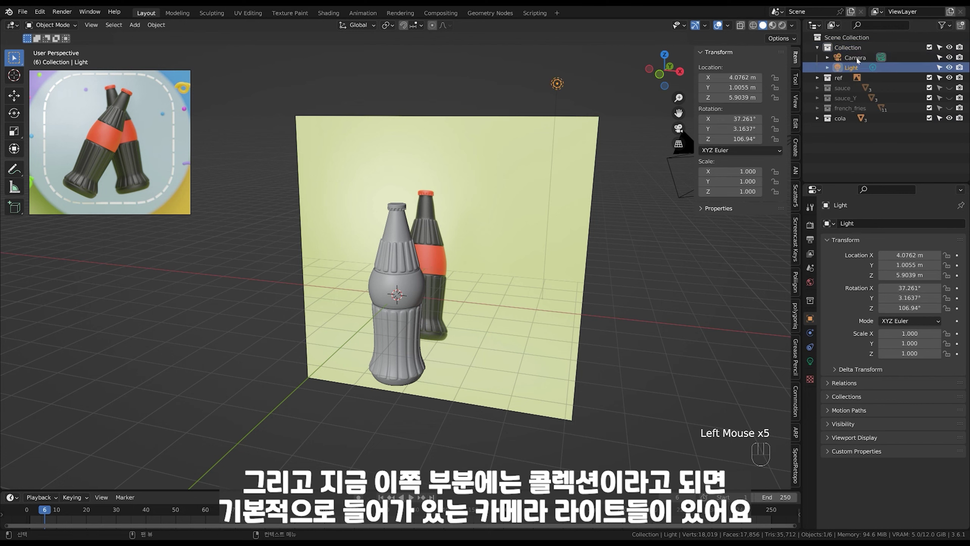
click(818, 48)
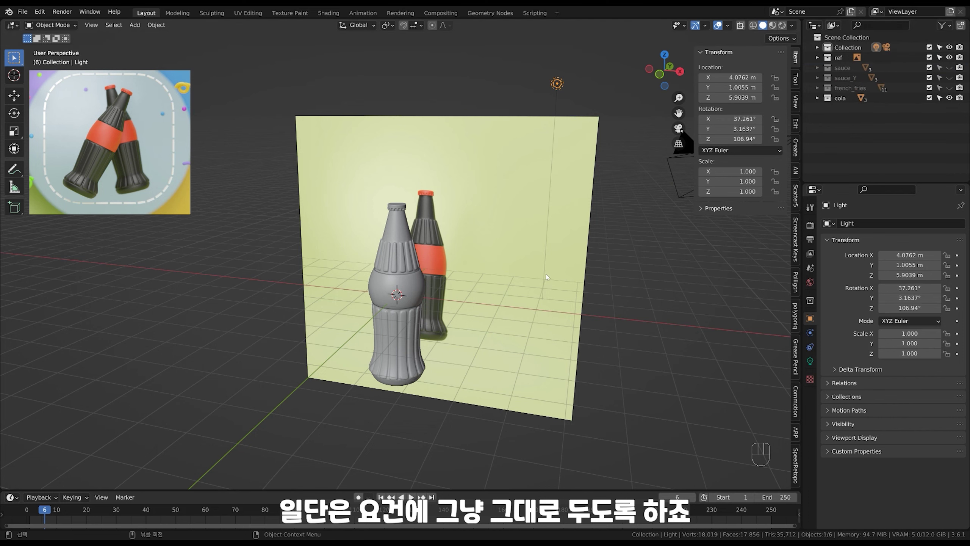
- Examine the whole scene from farther away and look through the neighbouring pictures on the reference board
click(602, 210)
ctrl+middle_drag(601, 210, 553, 245)
ctrl+middle_drag(553, 244, 642, 214)
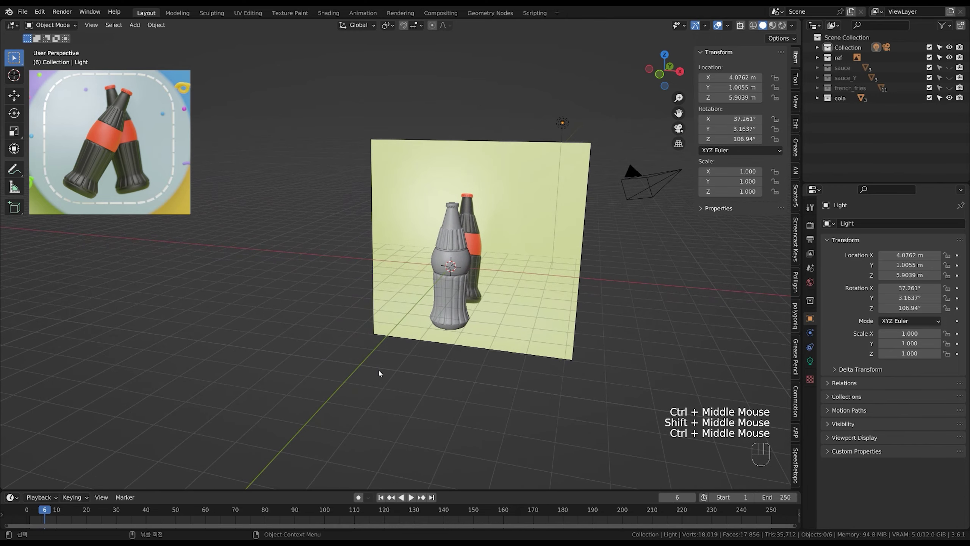
scroll(159, 144, down, 2)
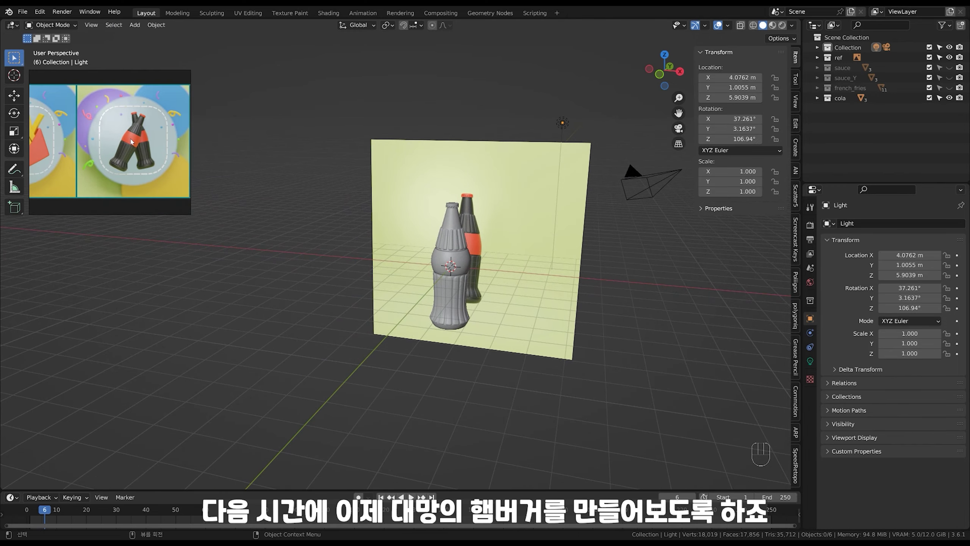
middle_drag(131, 141, 318, 136)
scroll(124, 148, up, 3)
middle_drag(95, 144, 128, 163)
scroll(147, 153, up, 2)
scroll(120, 160, down, 2)
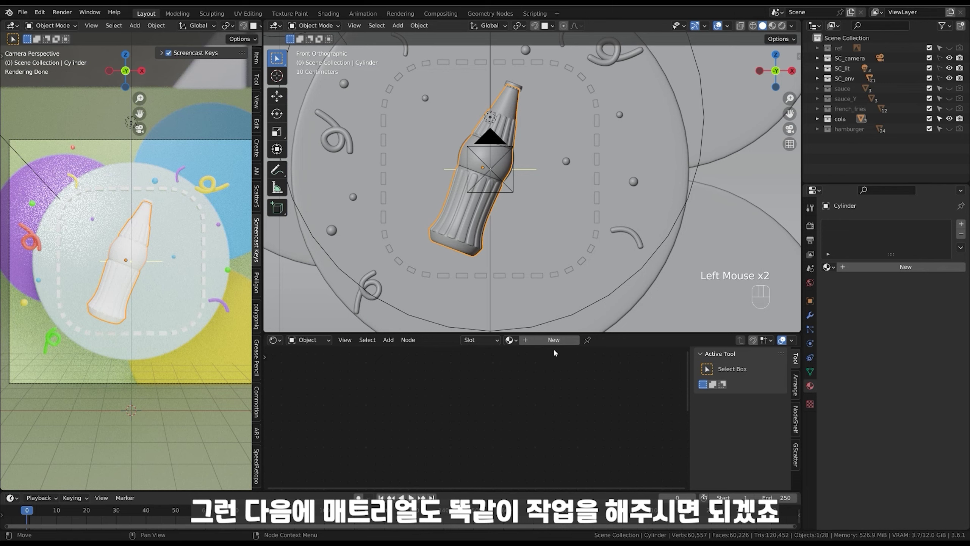
- Select the label band, add an empty material slot to it and remove the slot again
key(ctrl+z)
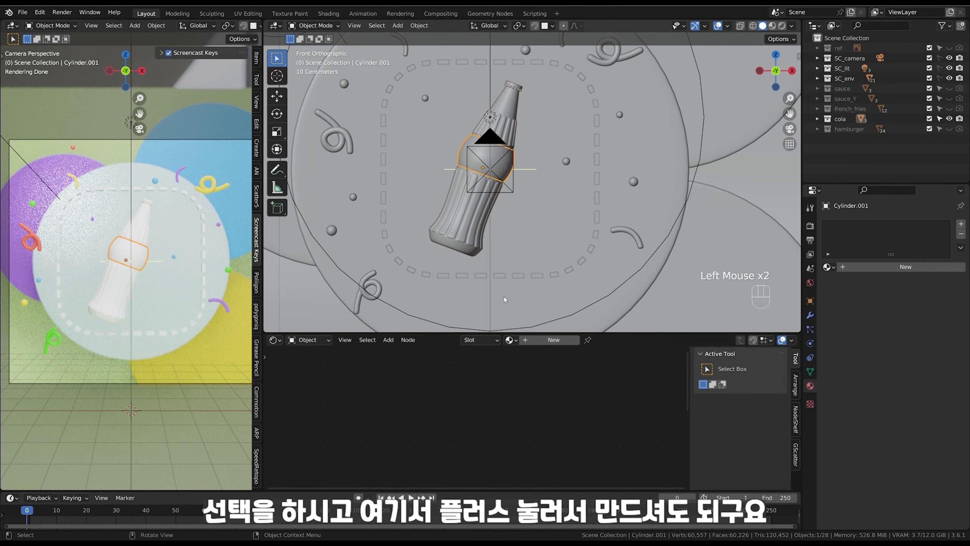
click(480, 339)
click(535, 359)
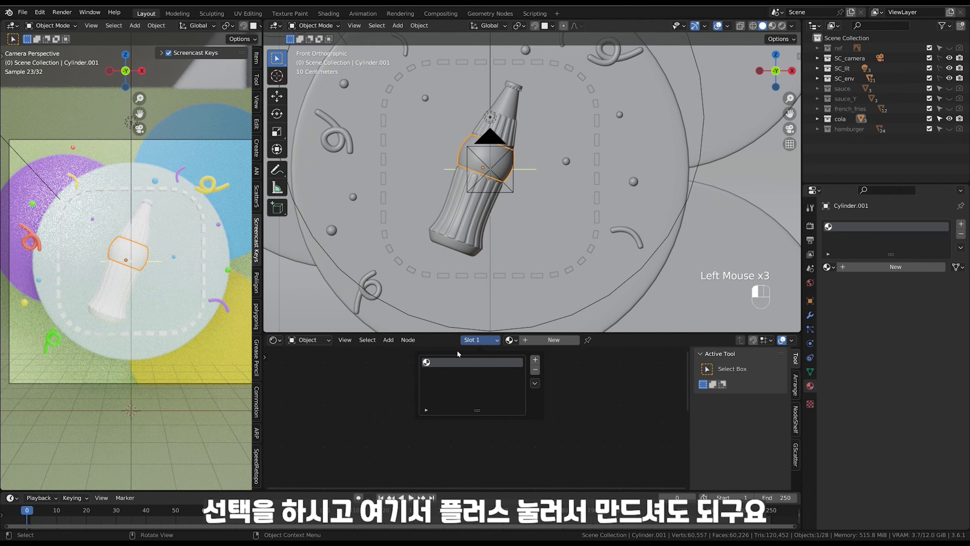
click(536, 369)
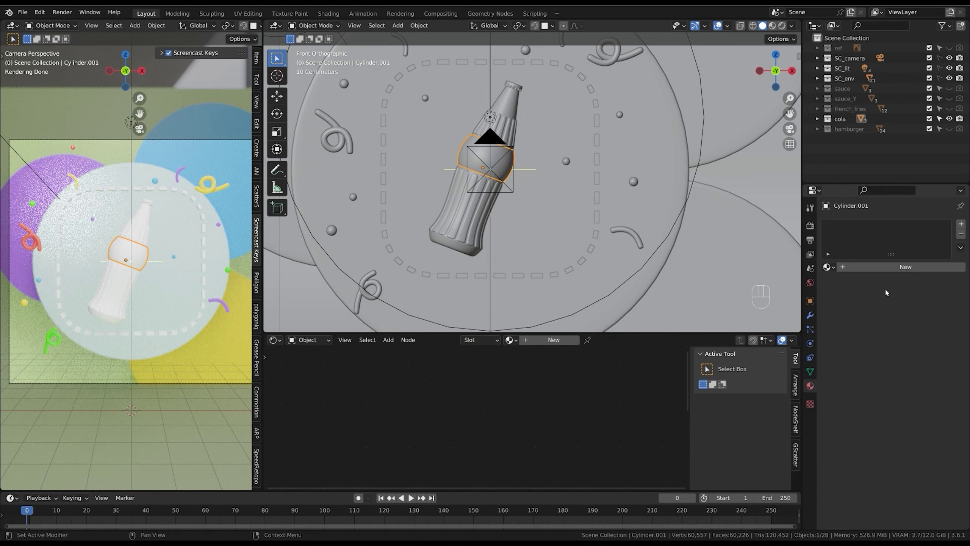
- Try adding a material slot to the label band and assigning the existing red material to it
click(962, 224)
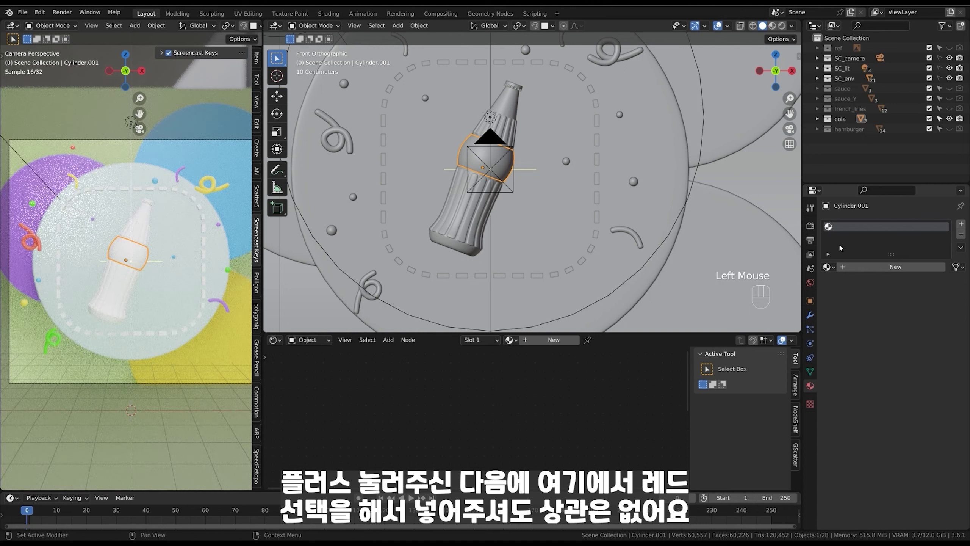
click(828, 267)
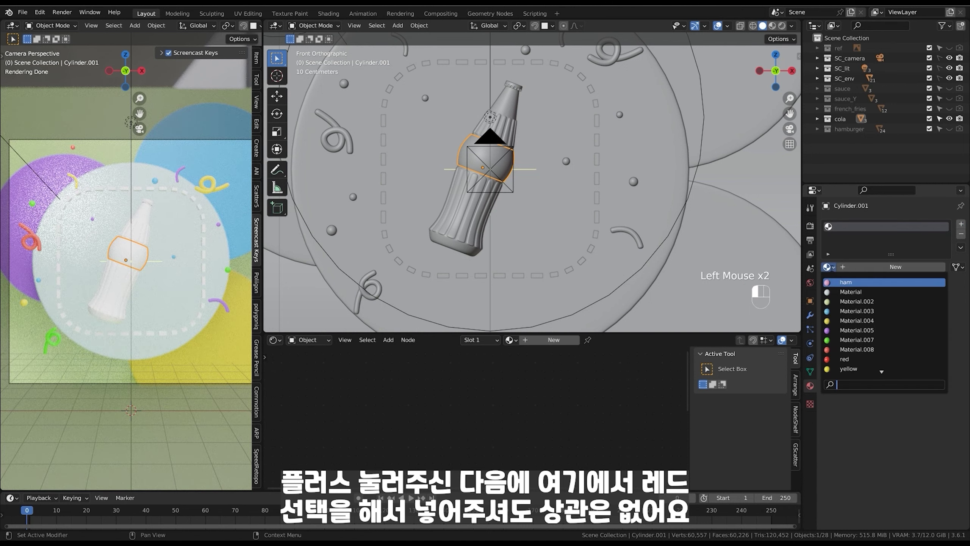
click(870, 361)
key(ctrl+z)
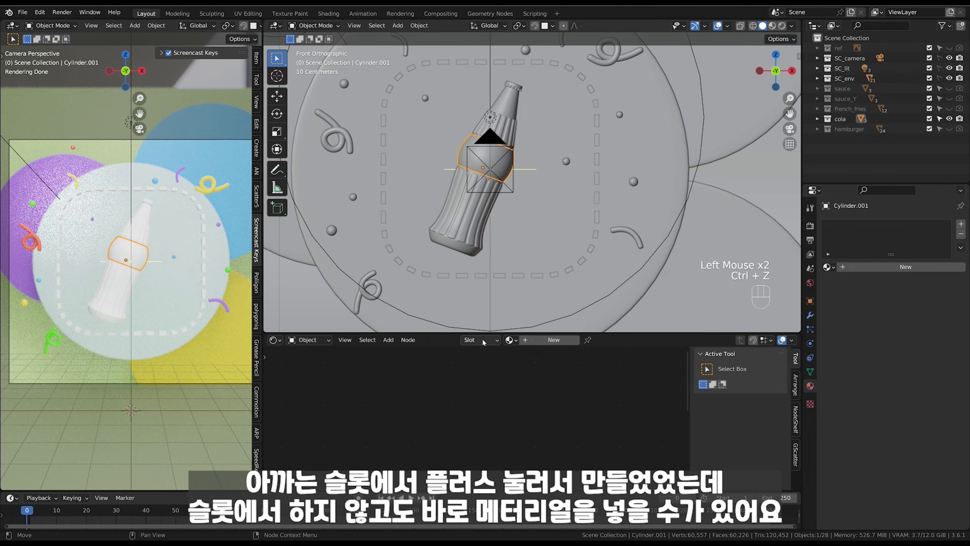
- Try assigning the existing red material directly to the label band without adding a slot first
click(480, 340)
click(535, 369)
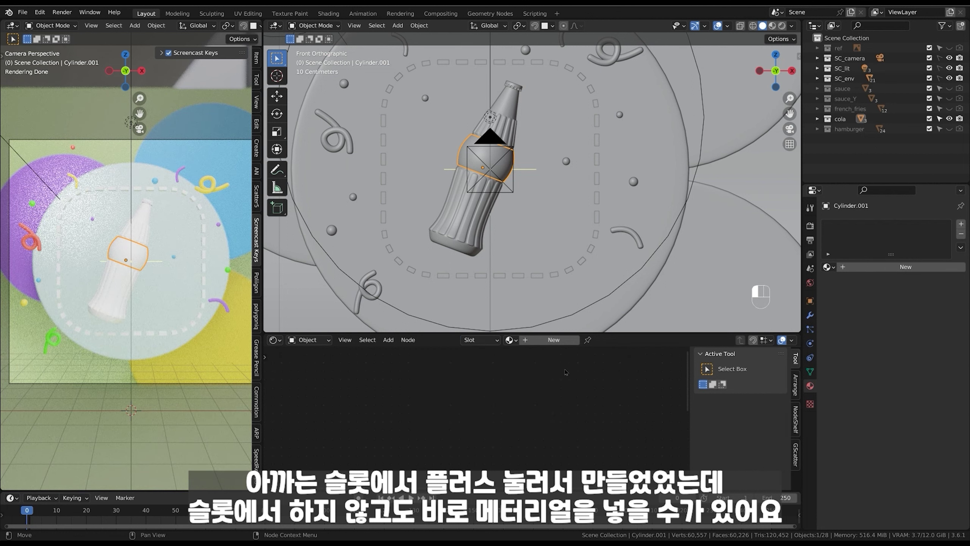
click(511, 340)
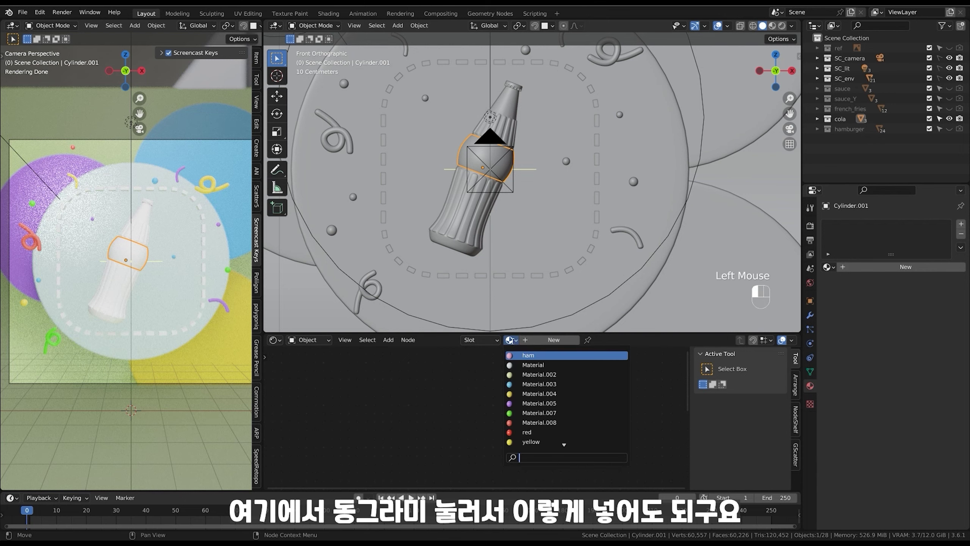
click(538, 432)
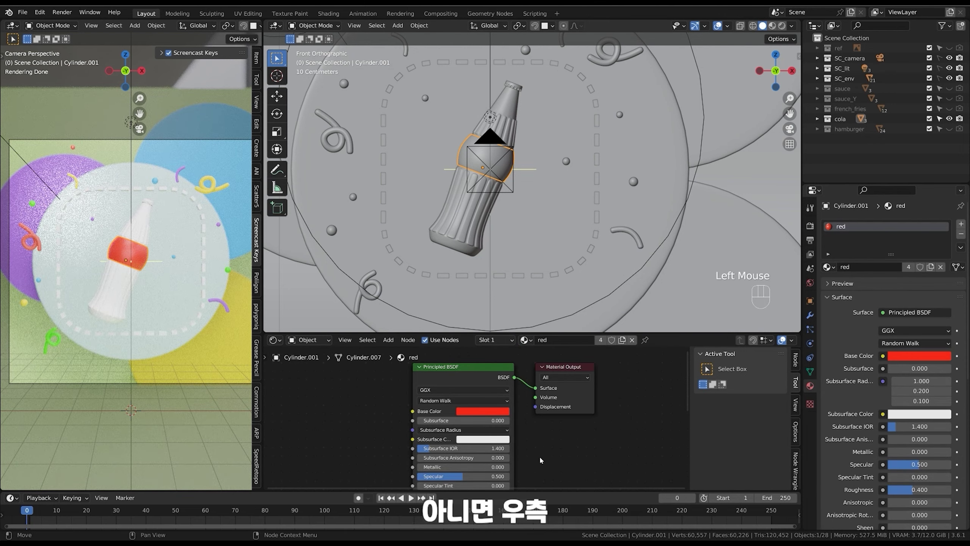
key(ctrl+z)
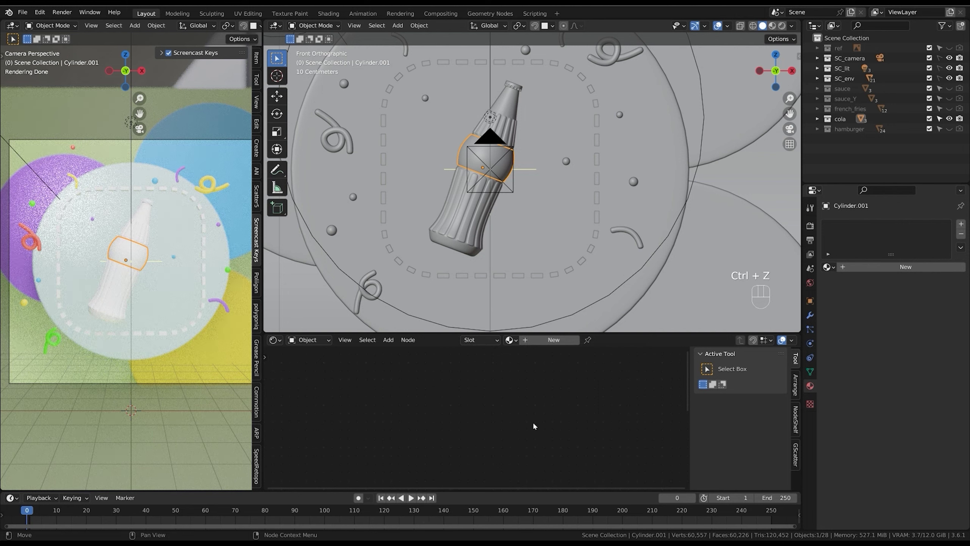
click(828, 266)
click(847, 359)
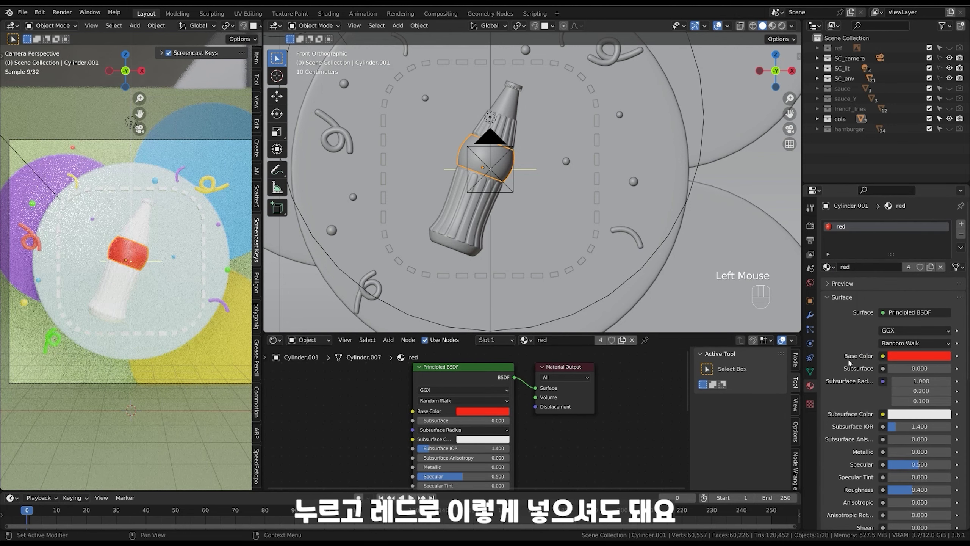
key(ctrl+z)
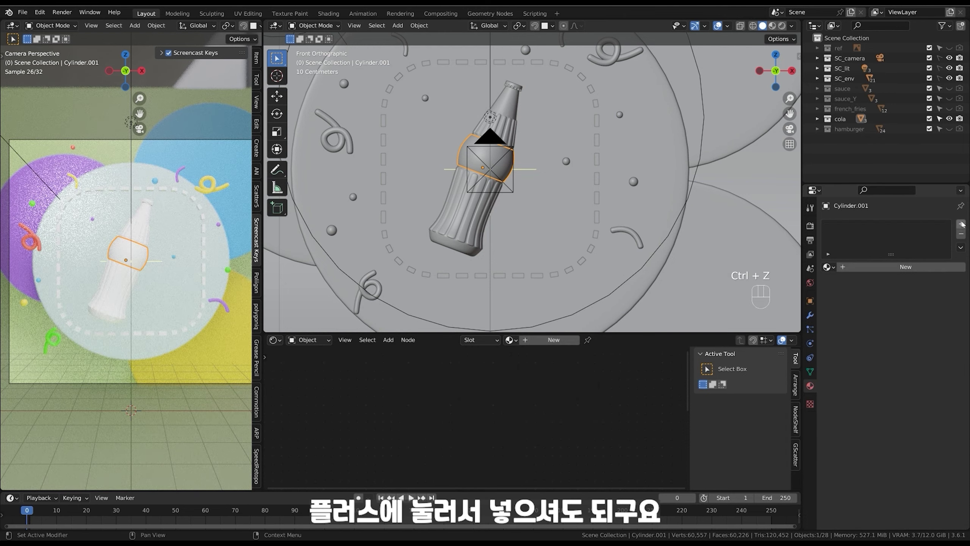
- Assign the existing red material to the label band
click(828, 267)
click(845, 360)
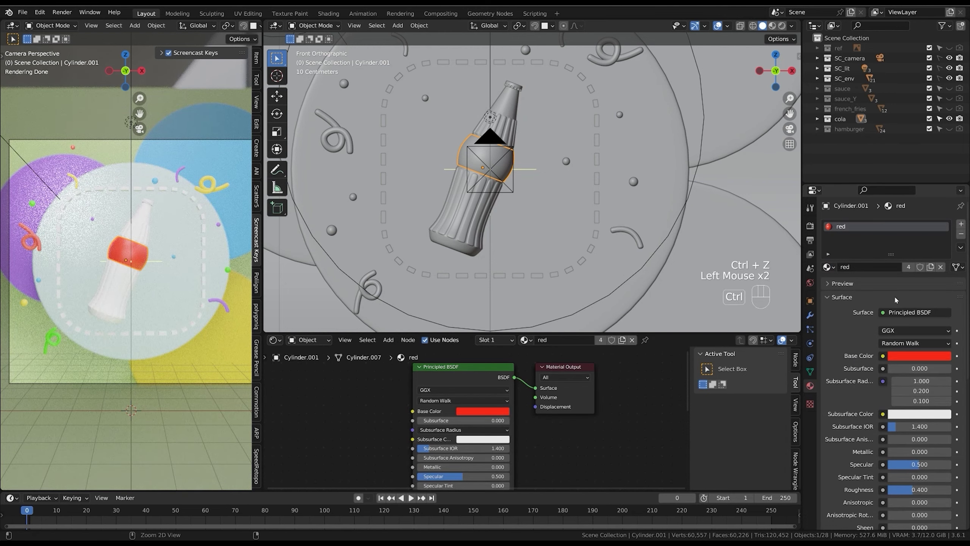
- Add two empty material slots to the label band and remove both again, keeping only the red one
click(961, 225)
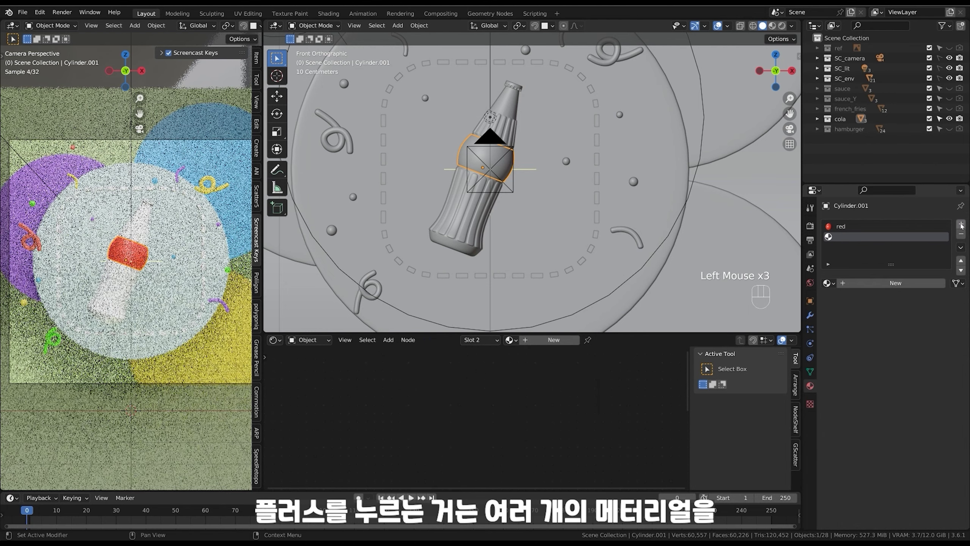
click(961, 225)
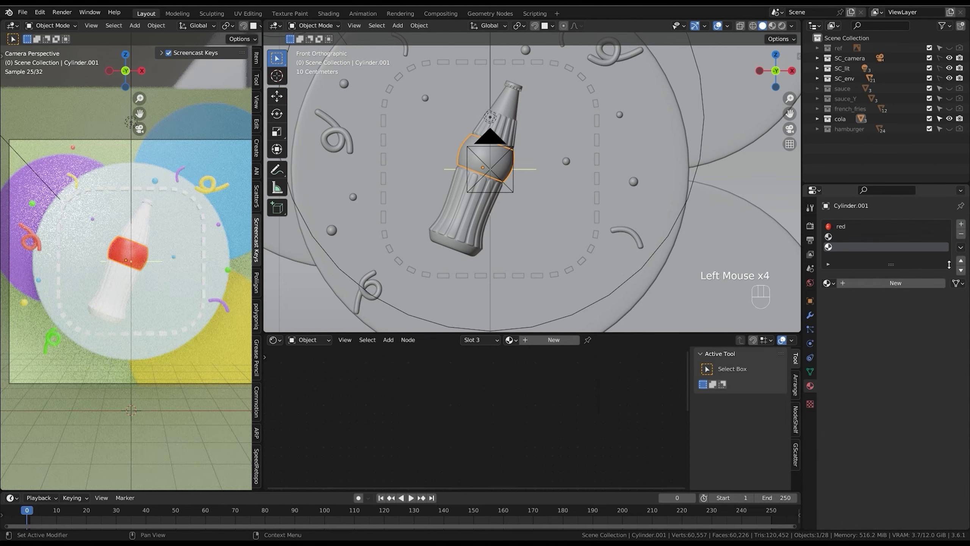
click(961, 233)
click(962, 234)
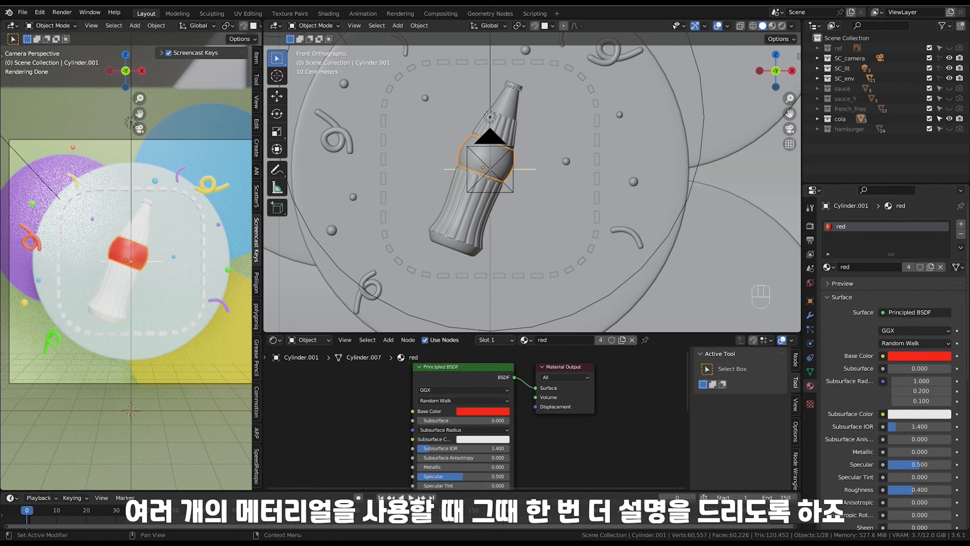
- Select the bottle cap and assign the existing red material to it
click(514, 86)
click(827, 267)
click(859, 359)
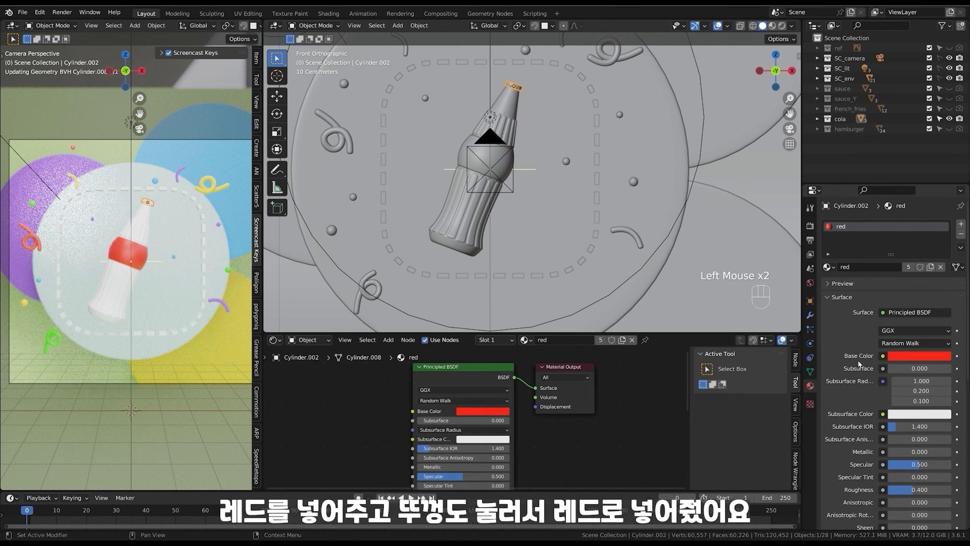
- Create a new material for the bottle body and set its base color to black
click(472, 239)
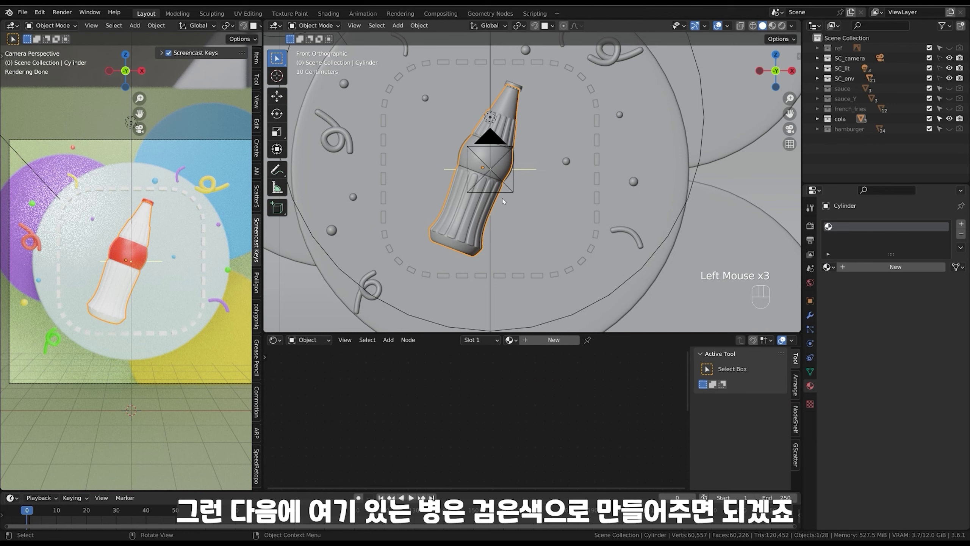
click(553, 340)
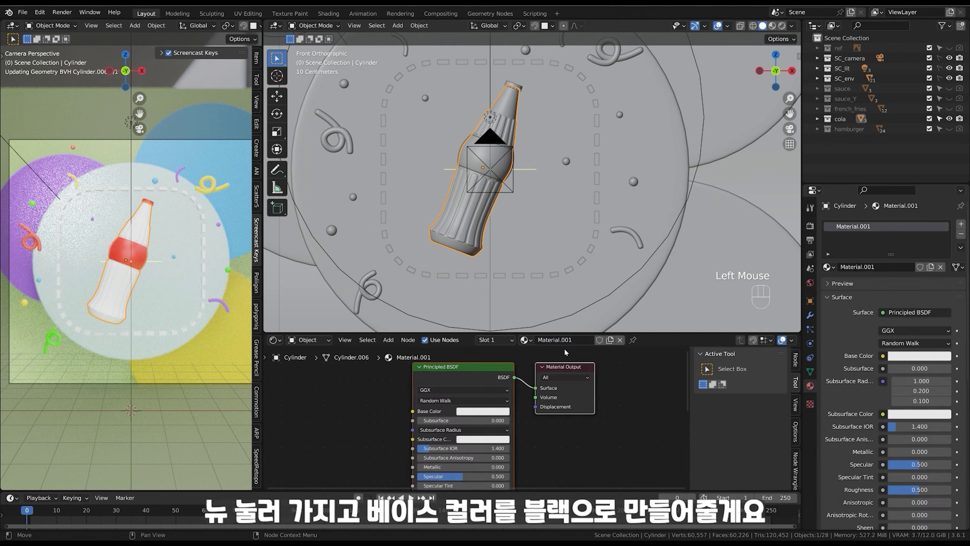
click(481, 412)
drag(527, 323, 532, 353)
click(574, 280)
- Set the bottle body material's roughness to 0.4
middle_drag(544, 460, 539, 392)
click(501, 426)
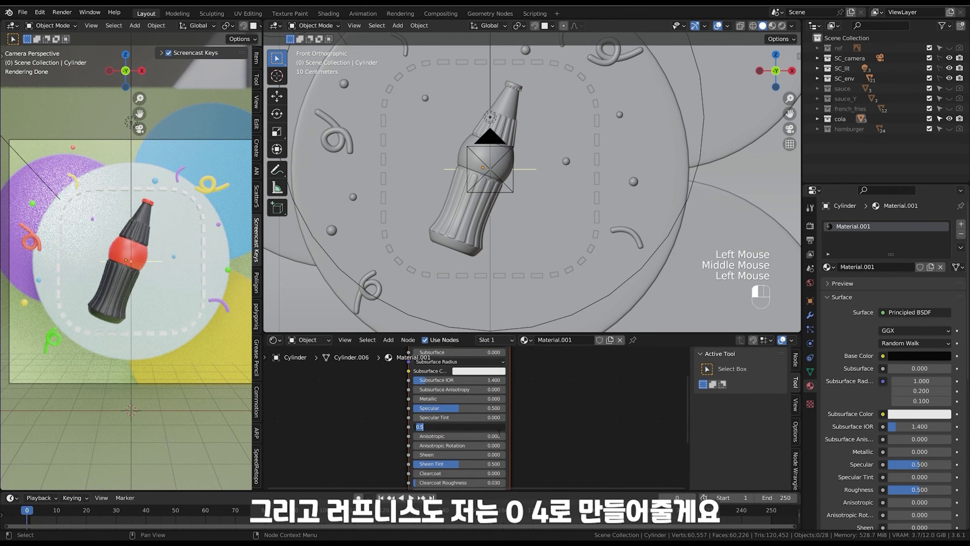
text(0.4)
key(Return)
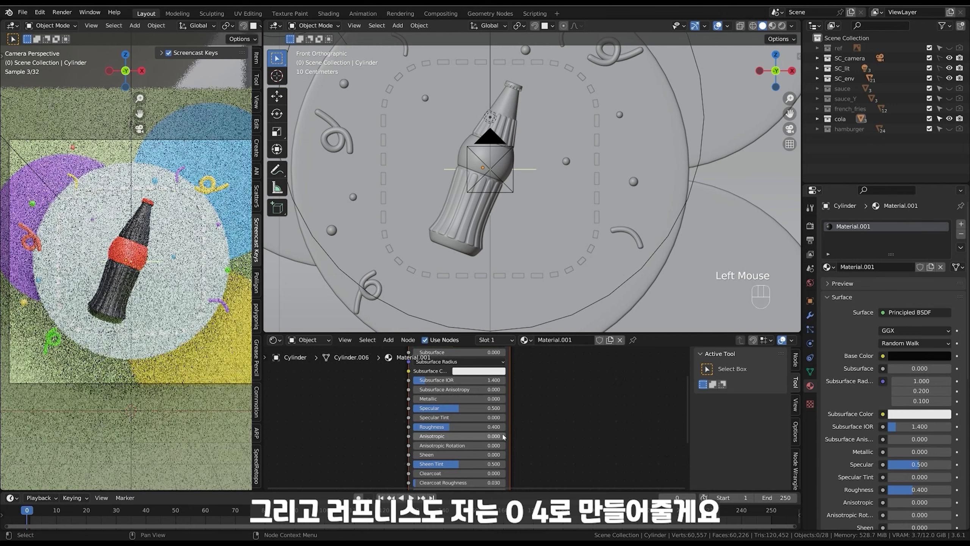
click(553, 407)
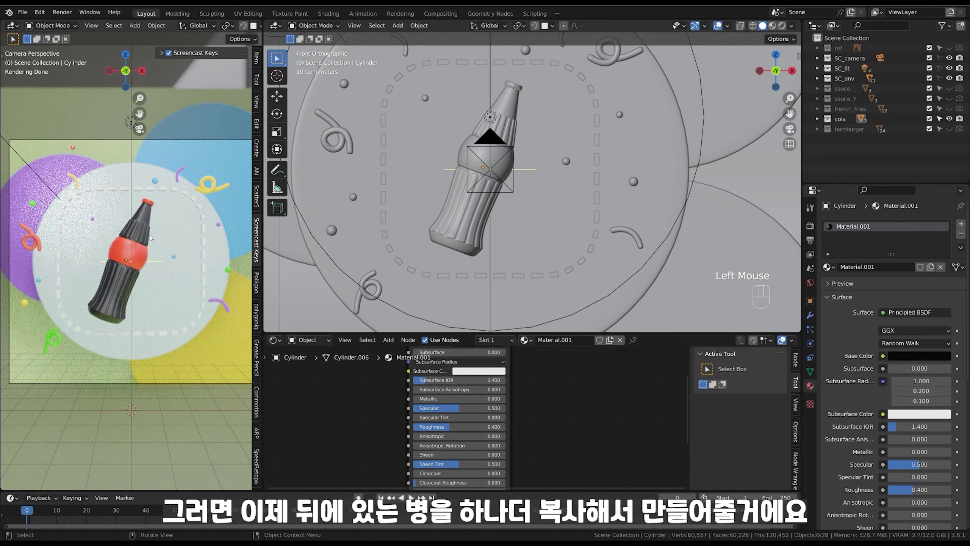
- Duplicate the complete bottle with its label and cap, placing the copy about 1.4 m along the Y axis behind the original
mouse_move(505, 156)
middle_down()
mouse_move(490, 159)
mouse_move(510, 151)
mouse_move(495, 165)
middle_up()
drag(474, 81, 379, 291)
middle_drag(512, 226, 496, 214)
key(shift+d)
key(y)
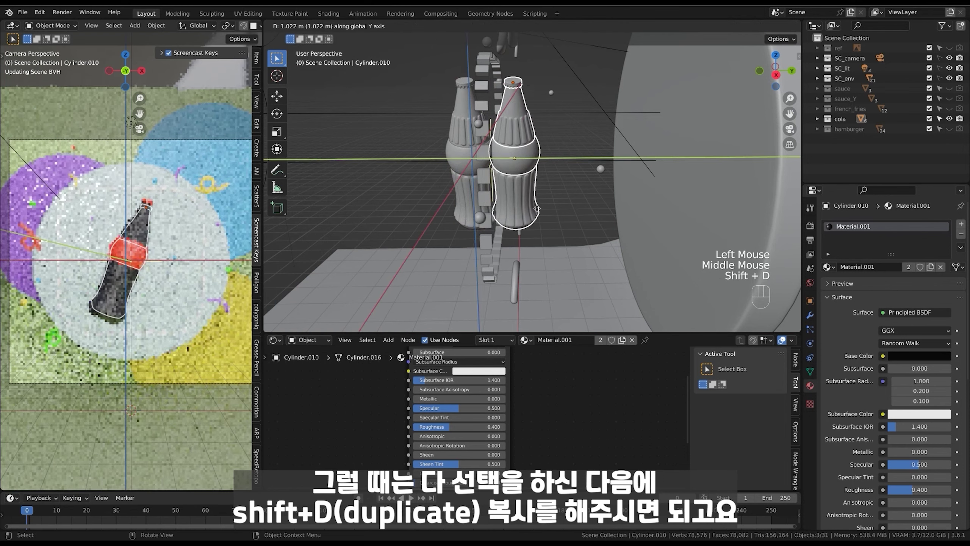
middle_drag(545, 219, 563, 204)
middle_drag(505, 121, 435, 194)
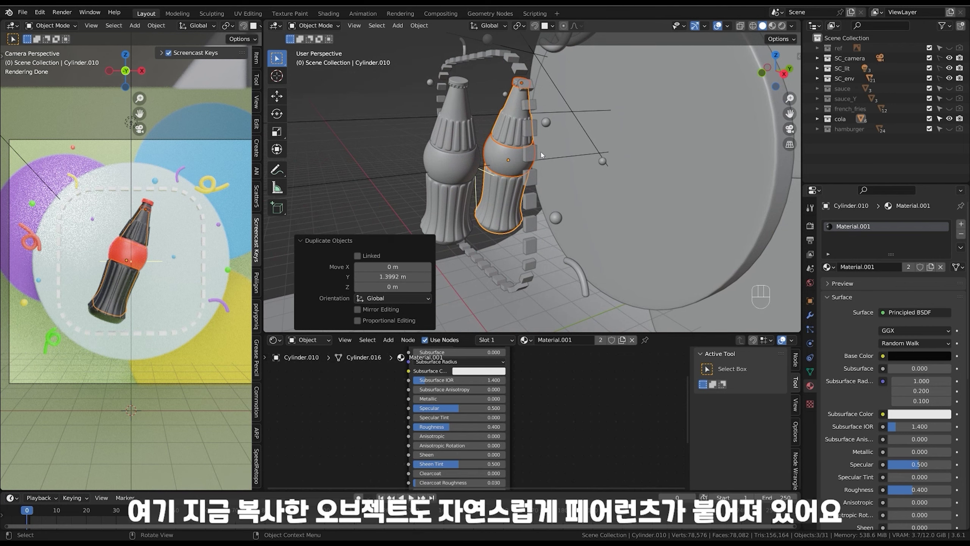
- Move the copied bottle about 1.1 m along the X axis, beside the original in the front view
key(g)
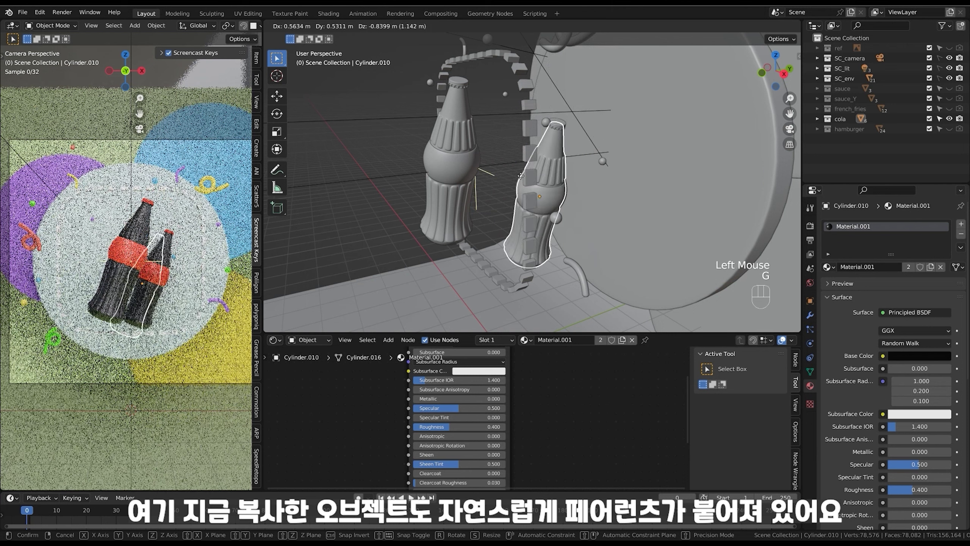
right_click(534, 137)
middle_drag(474, 153, 539, 159)
key(g)
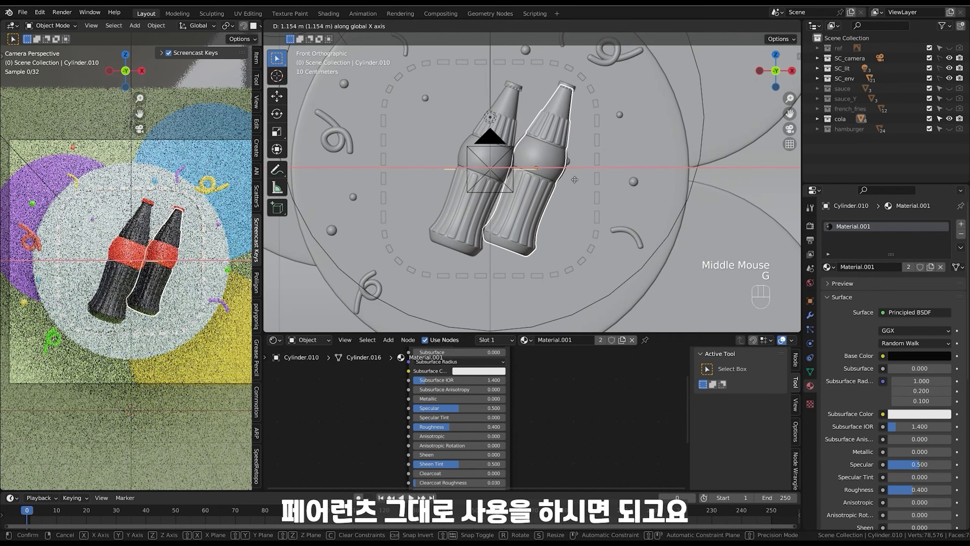
click(575, 160)
- Tilt the copied bottle the opposite way in two rotations, the second about -12.7°, and slide it partly behind the original
key(r)
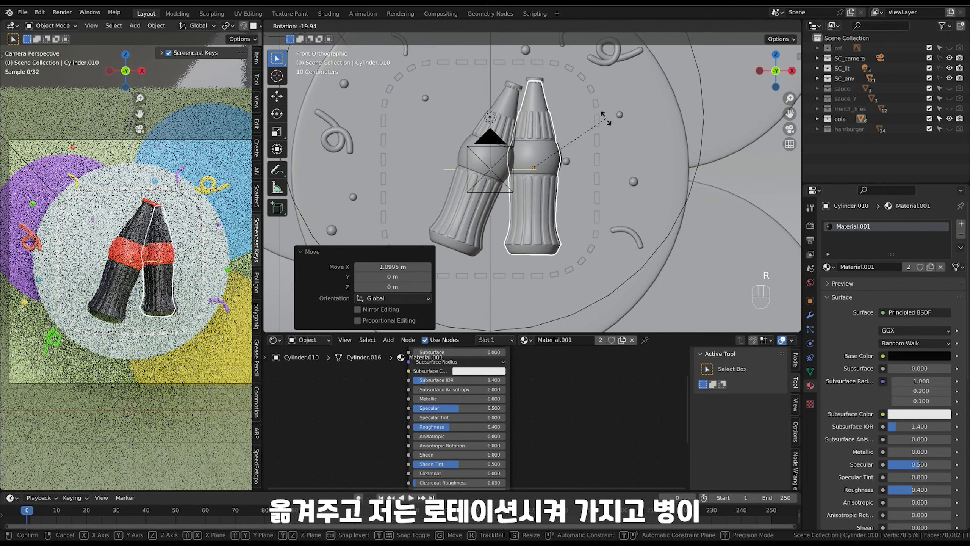
click(610, 123)
key(g)
click(591, 135)
key(r)
click(585, 110)
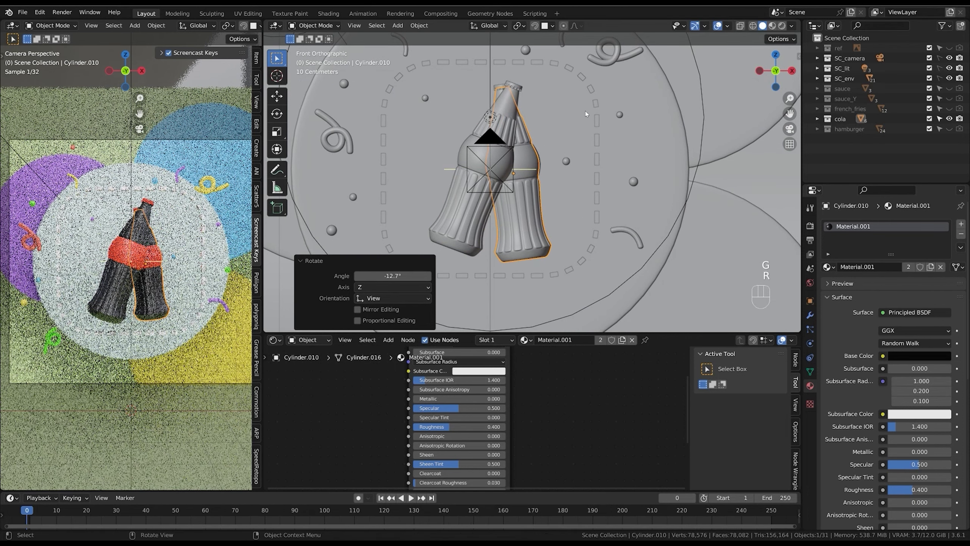
- Rotate the copied bottle about another -5.3° and raise it about 0.3 m so the two bottles cross
middle_drag(592, 139, 547, 141)
middle_drag(611, 136, 643, 132)
key(r)
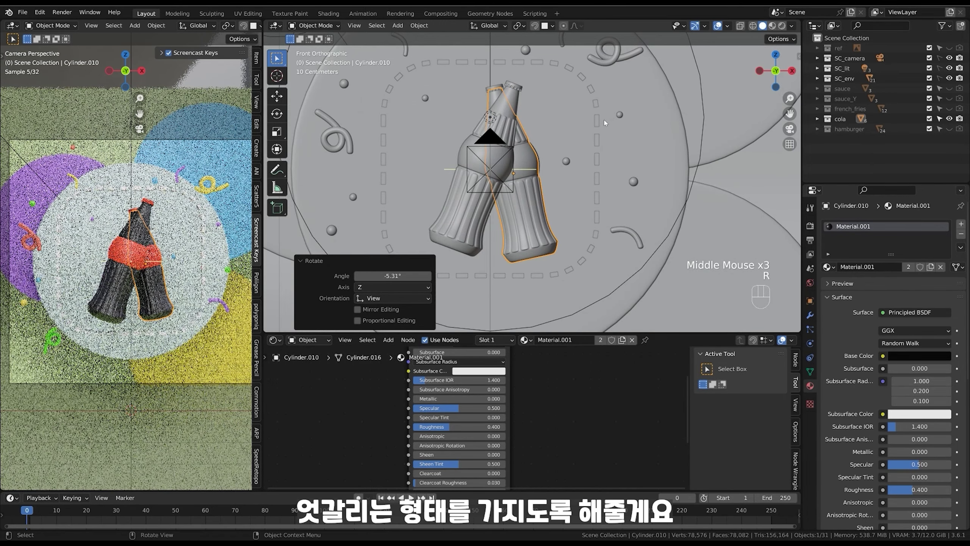
click(601, 119)
key(g)
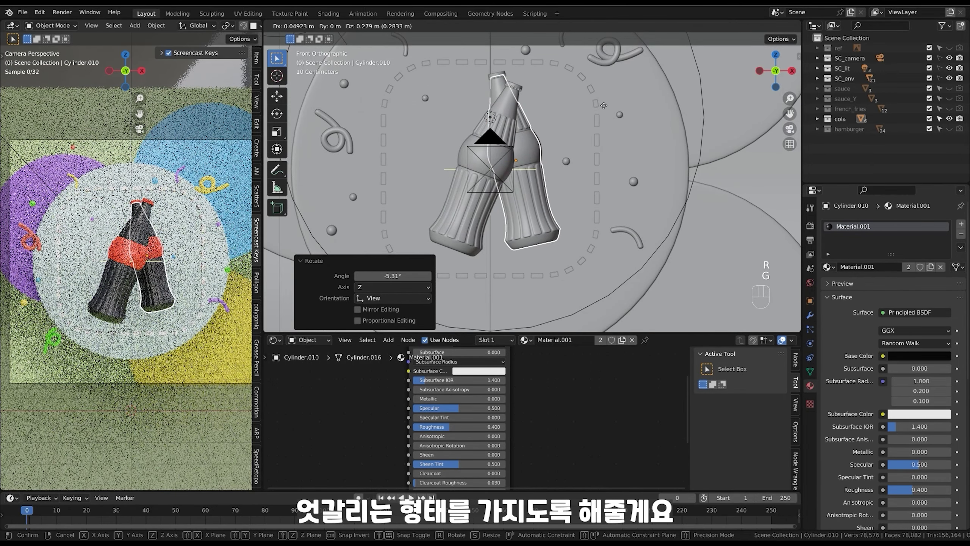
click(598, 103)
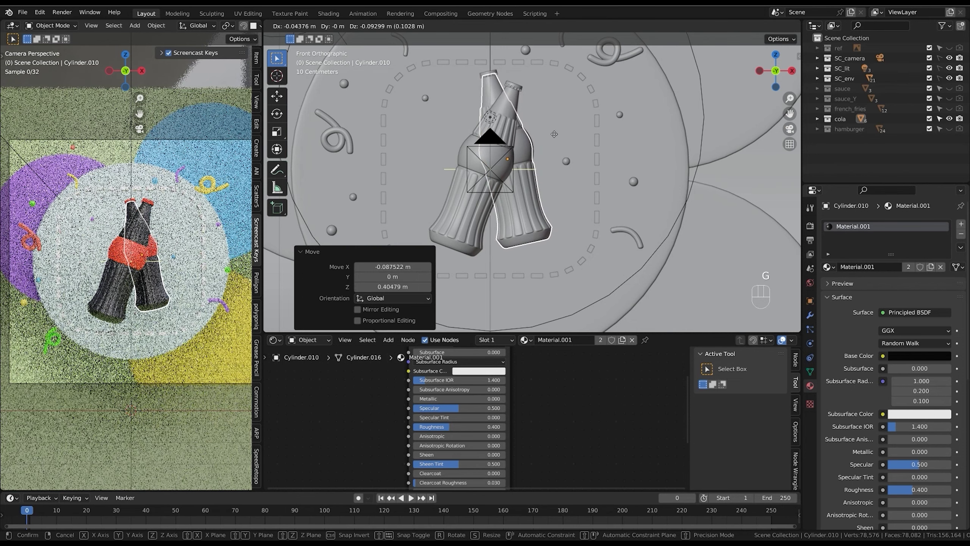
click(570, 141)
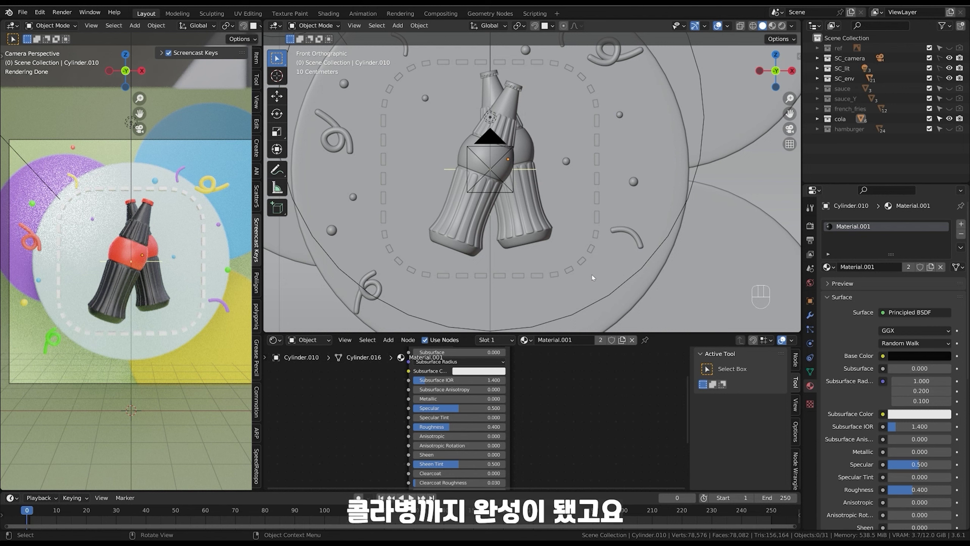
- Save the project file
key(ctrl+s)
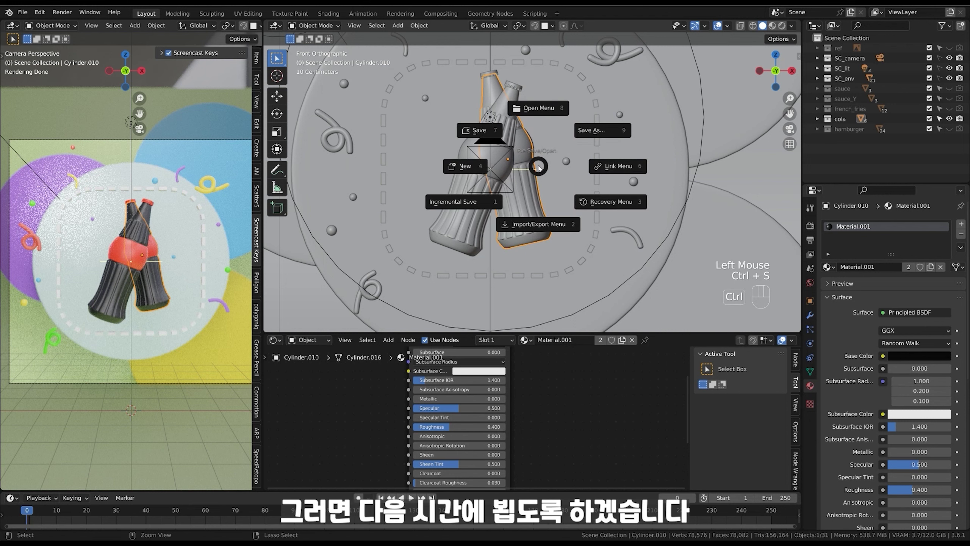